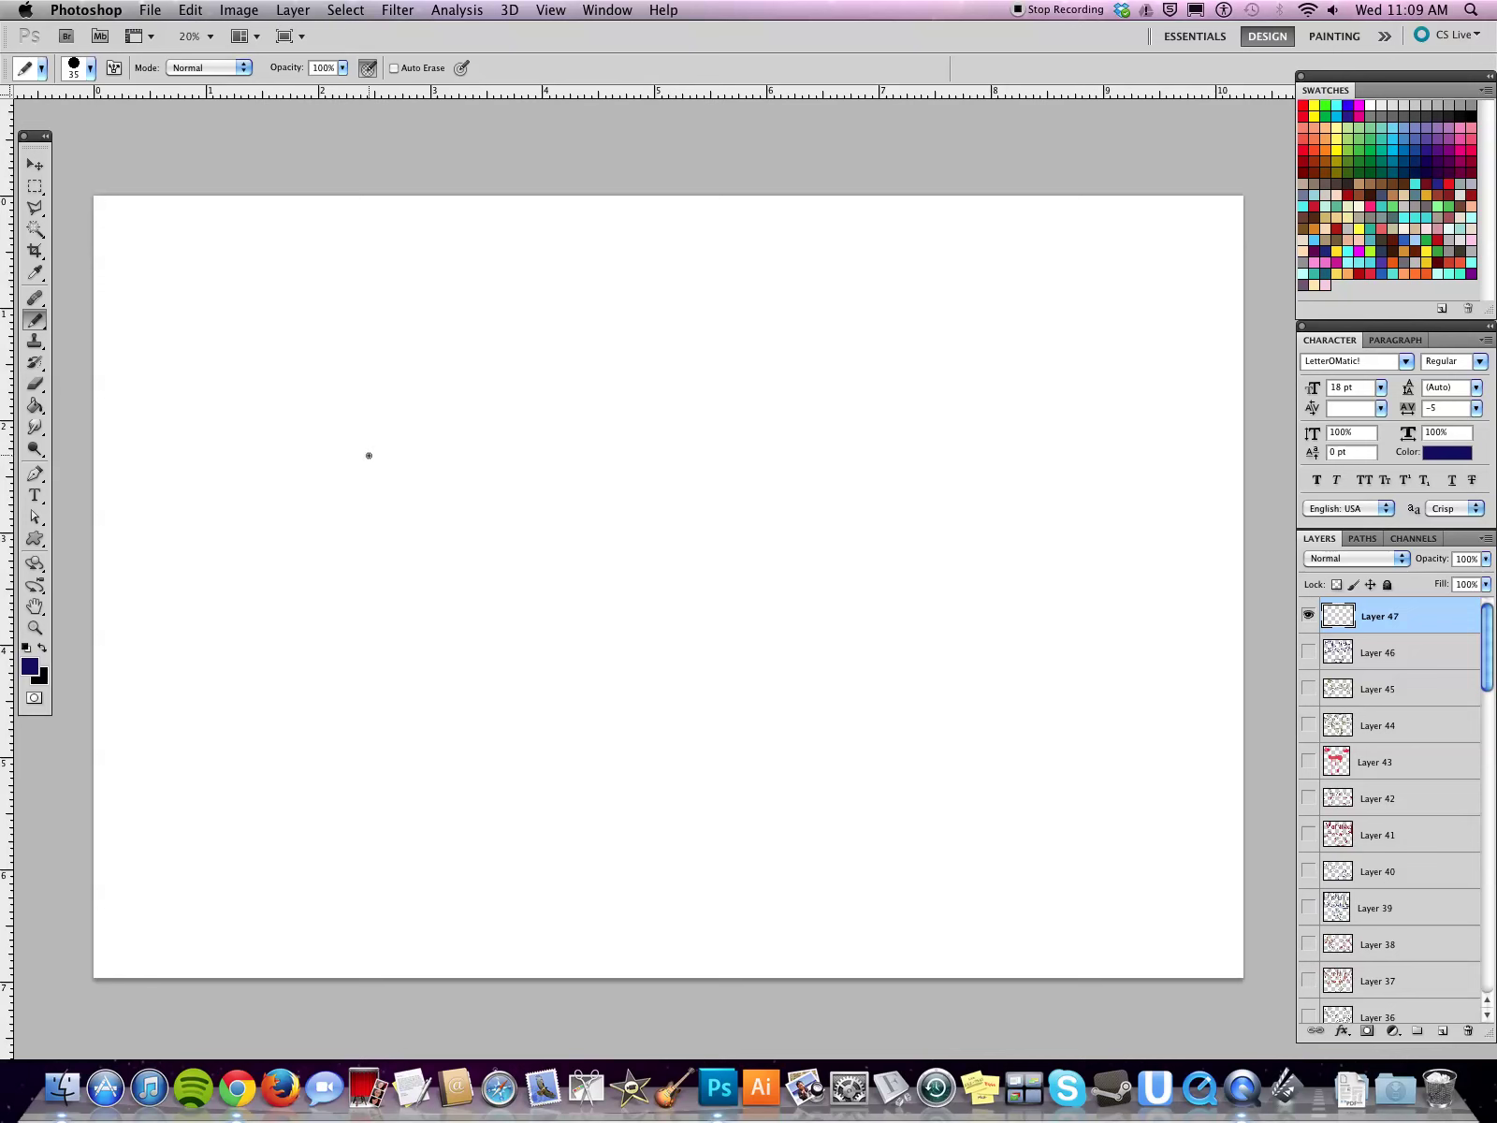
Step: Sketch the character's curved head outline with the Pencil tool and add an oval eye inside it
mouse_move(381, 387)
mouse_down()
mouse_move(301, 501)
mouse_move(381, 513)
mouse_up()
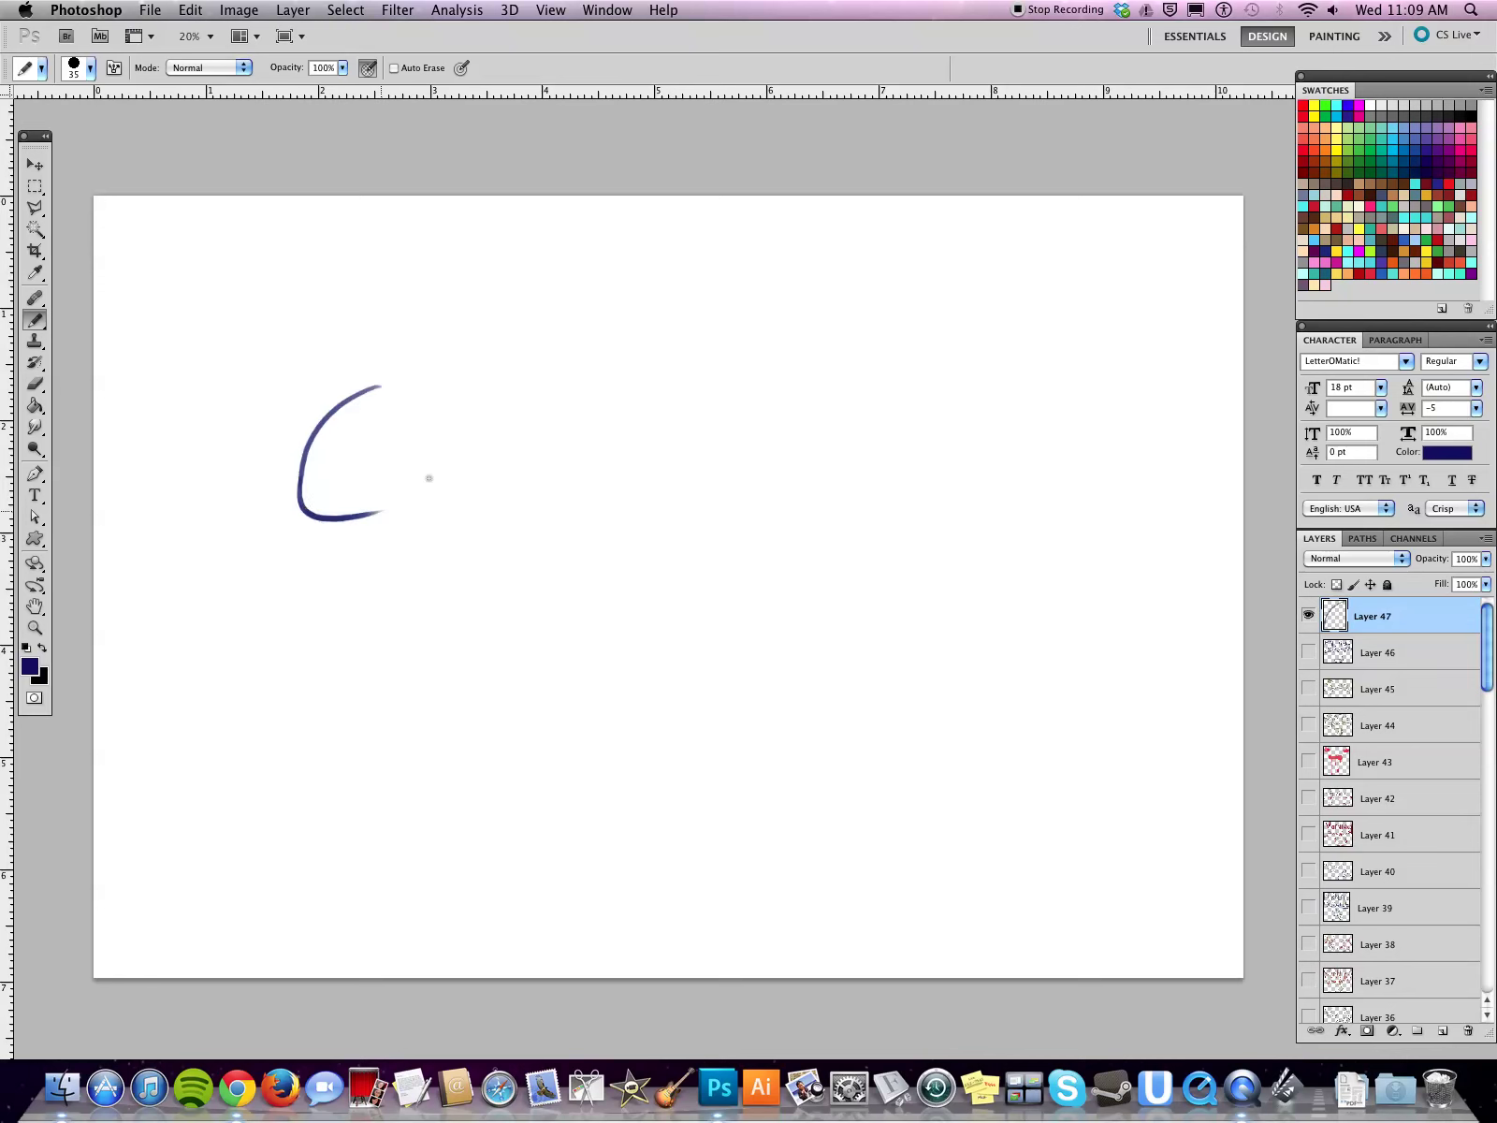
drag(398, 432, 437, 432)
drag(377, 504, 407, 506)
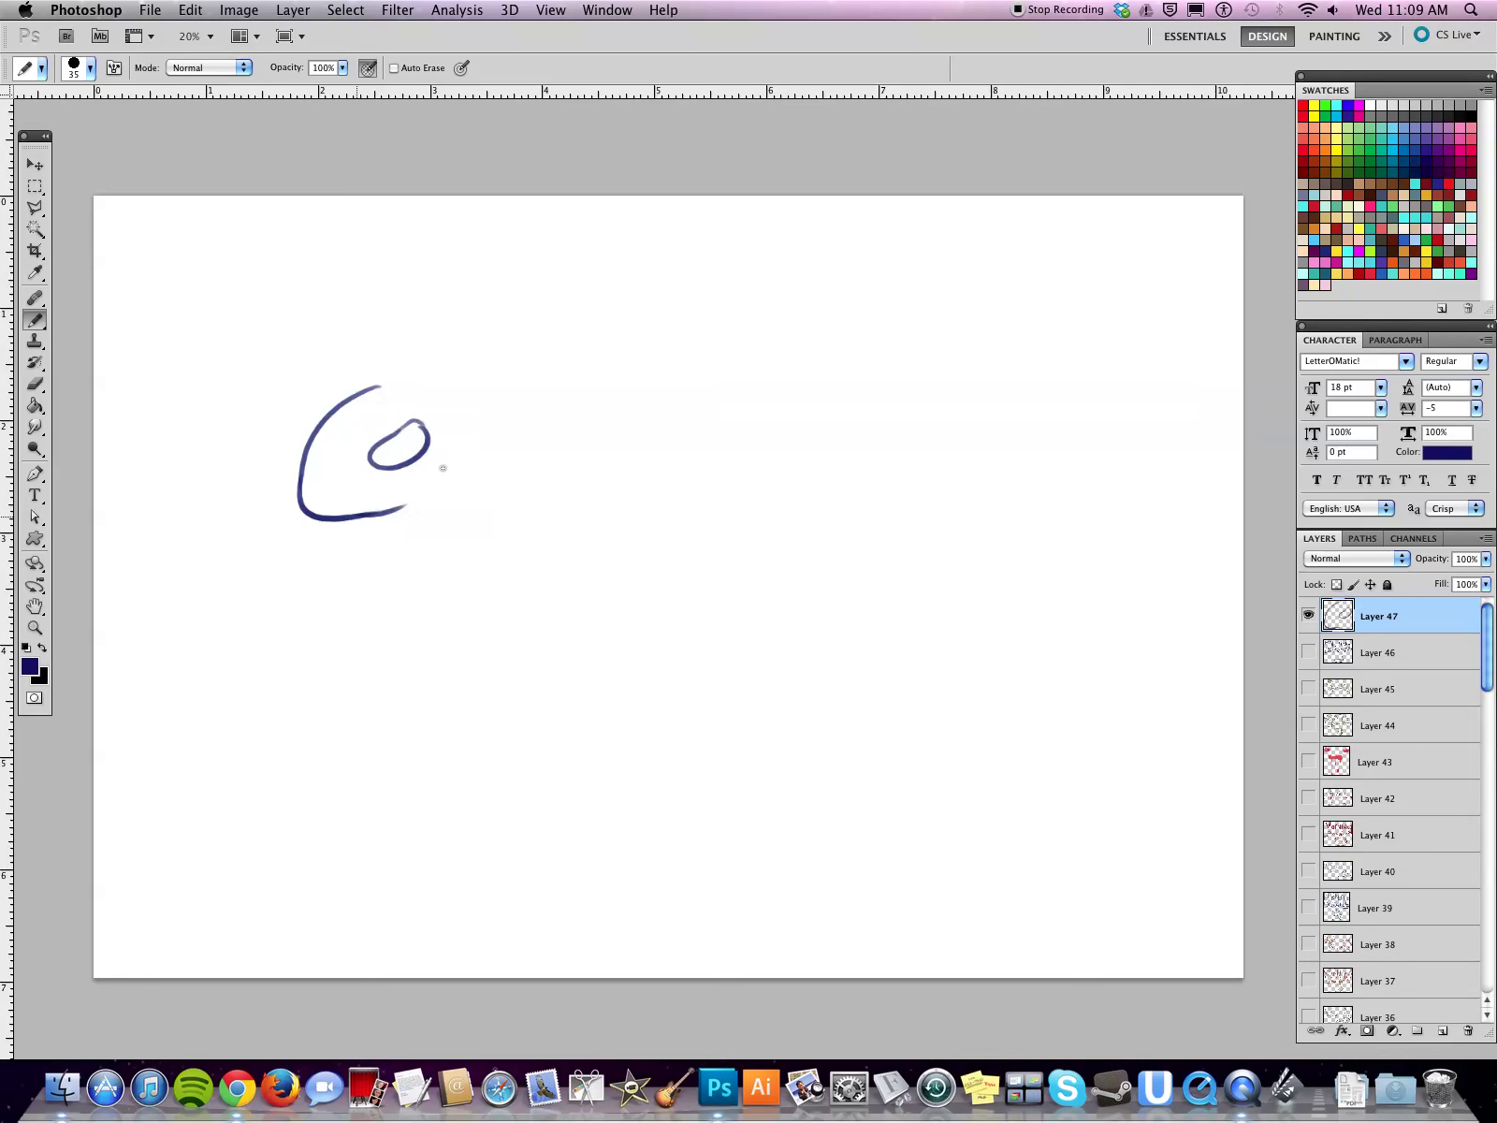
Step: Sketch a small brimmed hat with a bow on top of the head and extend the head line beyond it
mouse_move(372, 388)
mouse_down()
mouse_move(493, 412)
mouse_move(378, 387)
mouse_move(427, 377)
mouse_move(402, 338)
mouse_move(403, 368)
mouse_up()
key(e)
key(b)
key(super+z)
key(e)
key(b)
Step: Add a pupil dot to the eye and sketch a cigarette with rising smoke below the head's front edge
key(space)
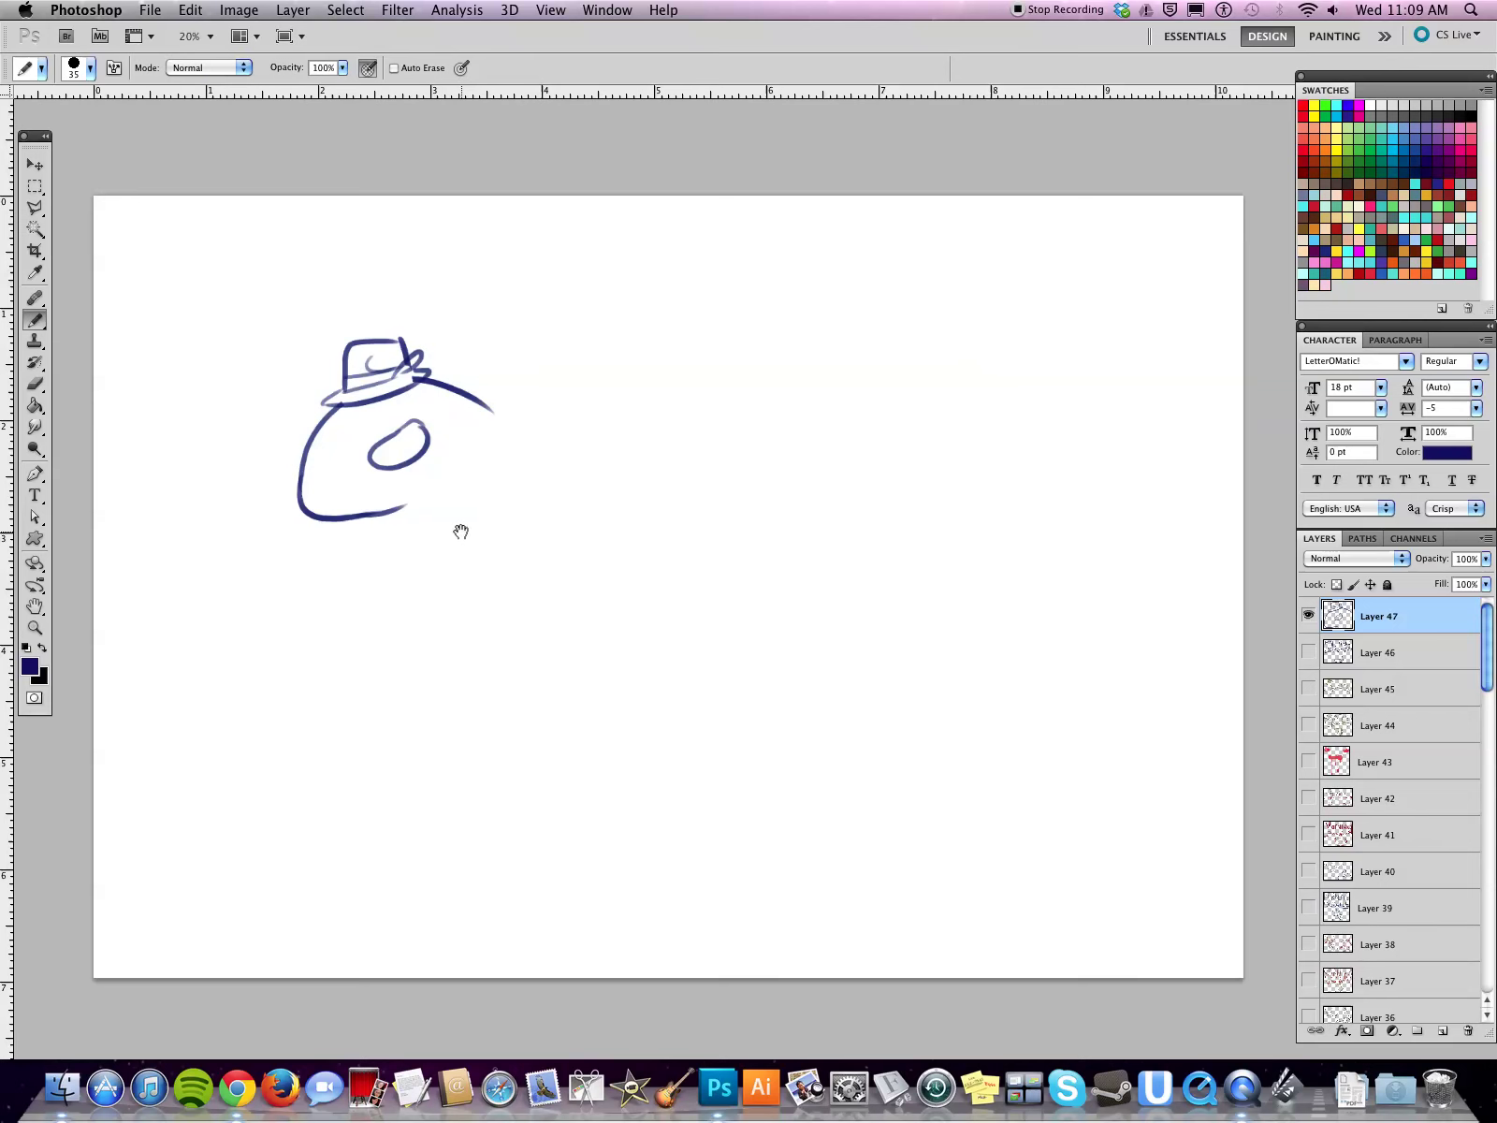
drag(478, 541, 481, 546)
click(393, 461)
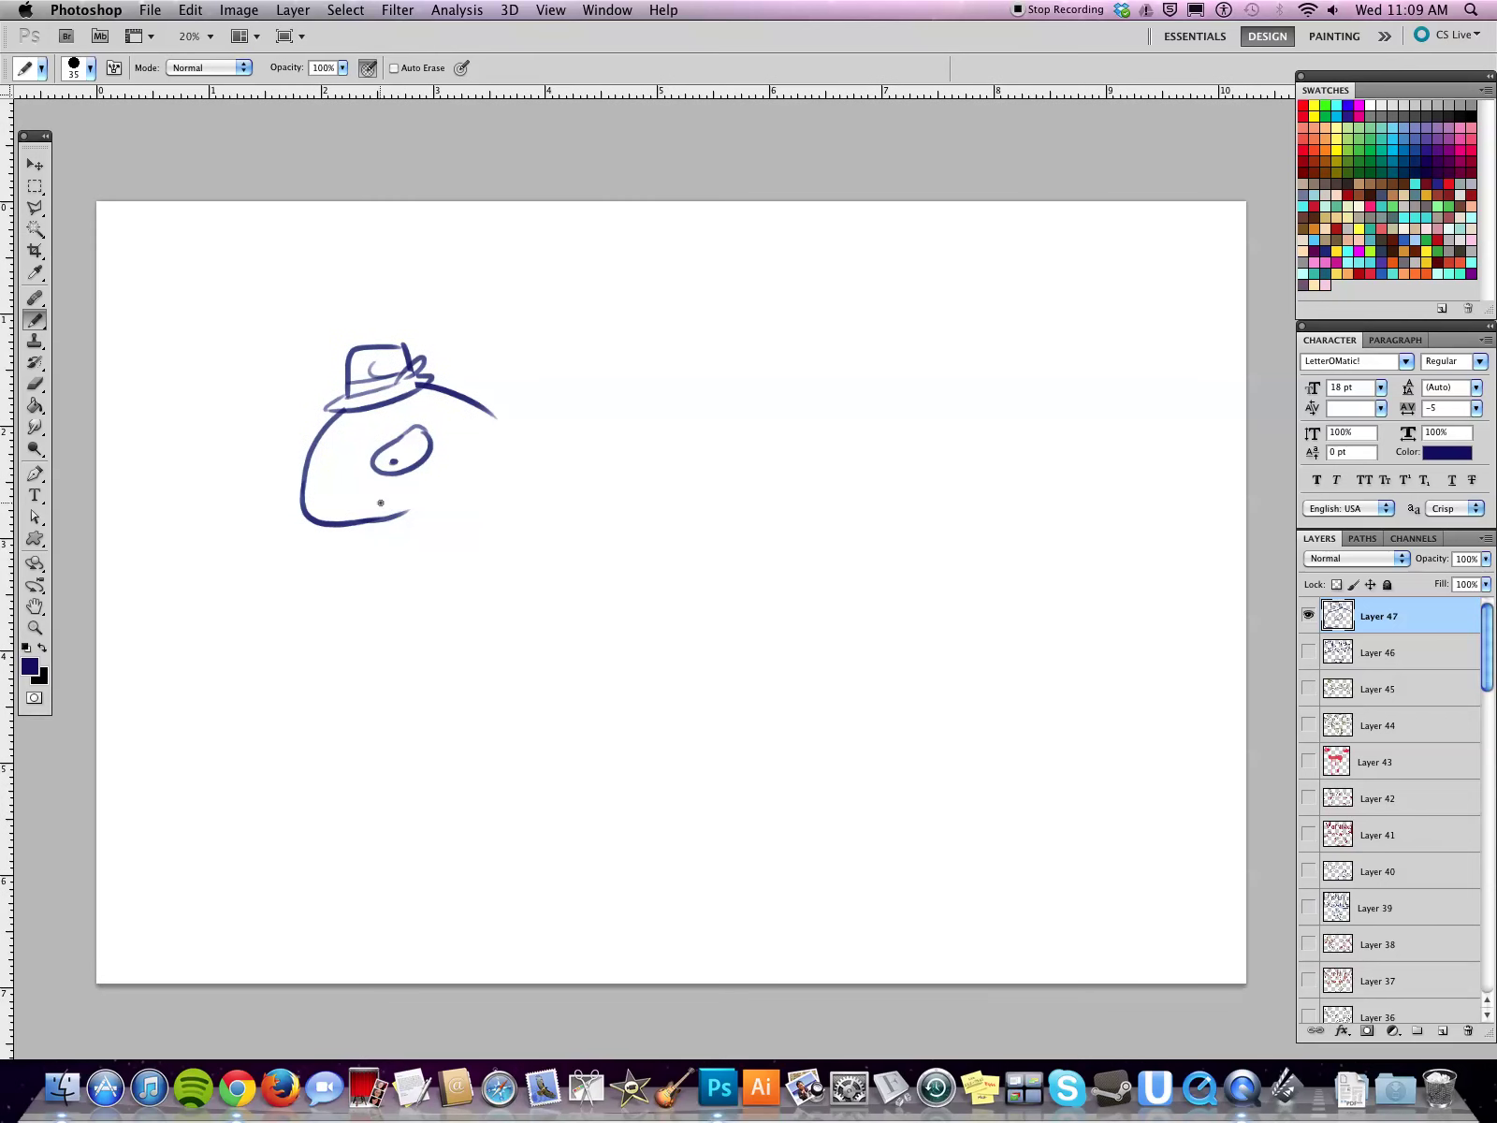
mouse_move(304, 542)
mouse_down()
mouse_move(318, 522)
mouse_move(269, 404)
mouse_up()
Step: Continue the head curve downward behind the eye and sketch the angular mouth line
mouse_move(494, 412)
mouse_down()
mouse_move(527, 476)
mouse_move(444, 475)
mouse_move(458, 508)
mouse_up()
key(super+z)
mouse_move(524, 440)
mouse_down()
mouse_move(462, 454)
mouse_move(487, 506)
mouse_up()
Step: Try a straight diagonal stroke for the rifle barrel, running down and outward from the head
mouse_move(356, 524)
mouse_down()
mouse_move(386, 537)
mouse_move(246, 624)
mouse_up()
key(super+z)
drag(379, 537, 199, 658)
key(super+z)
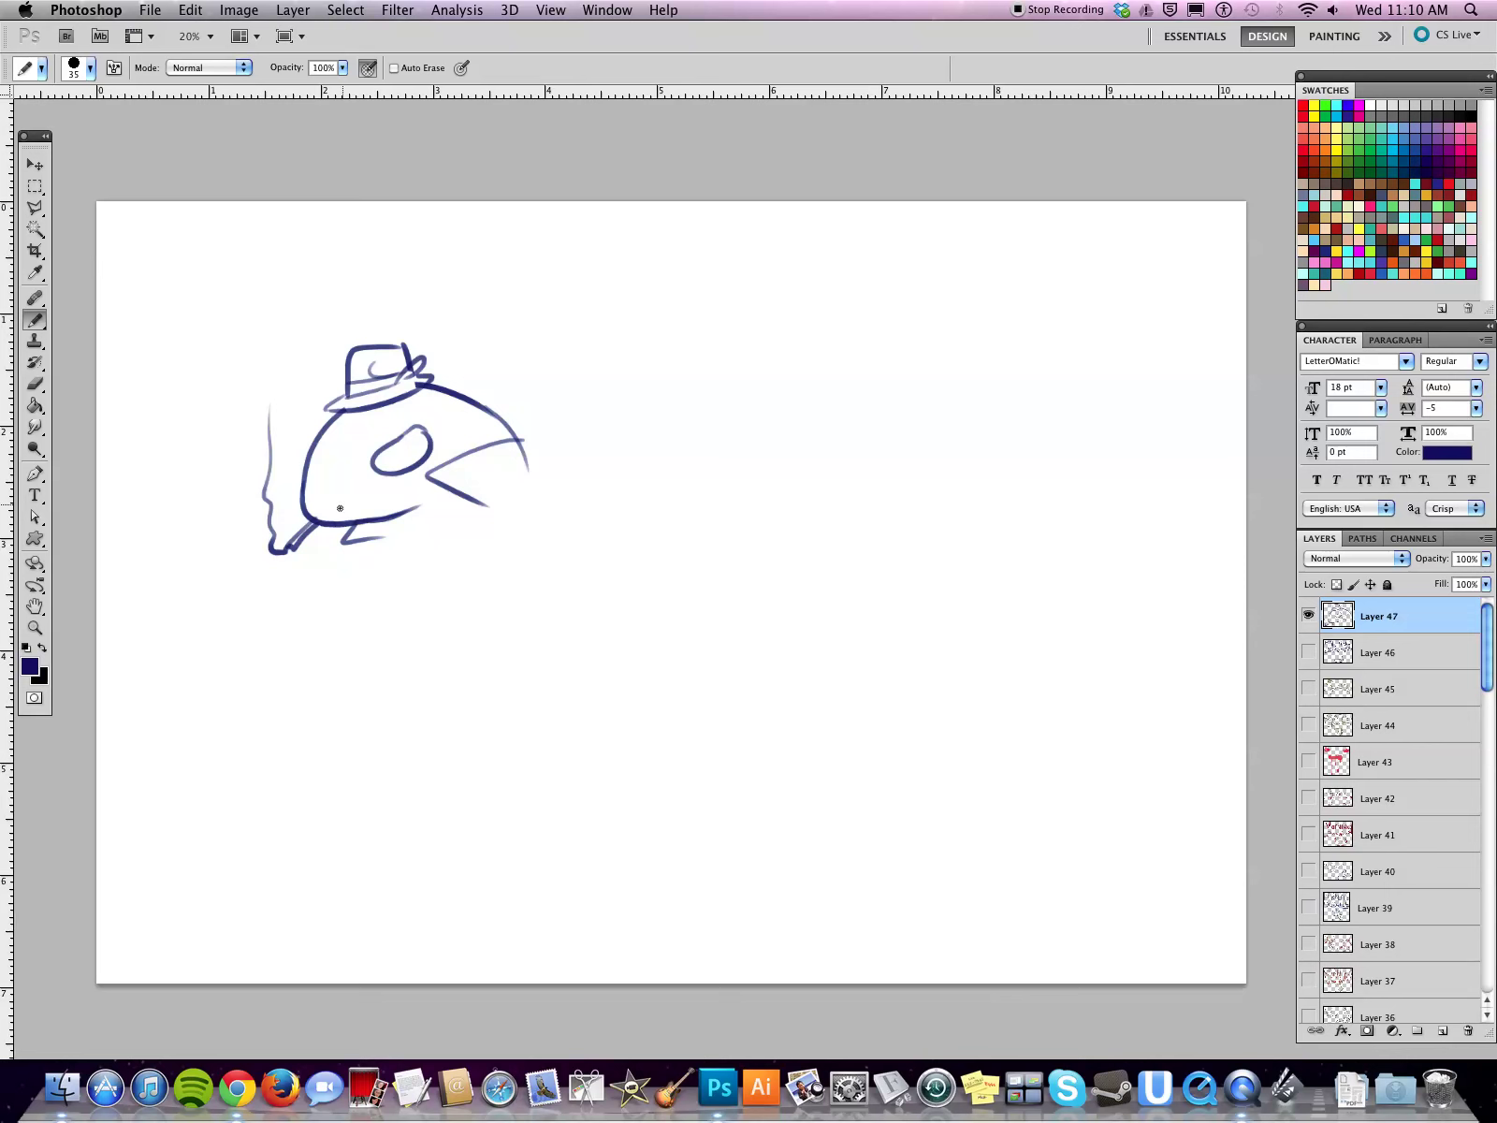
drag(379, 537, 200, 616)
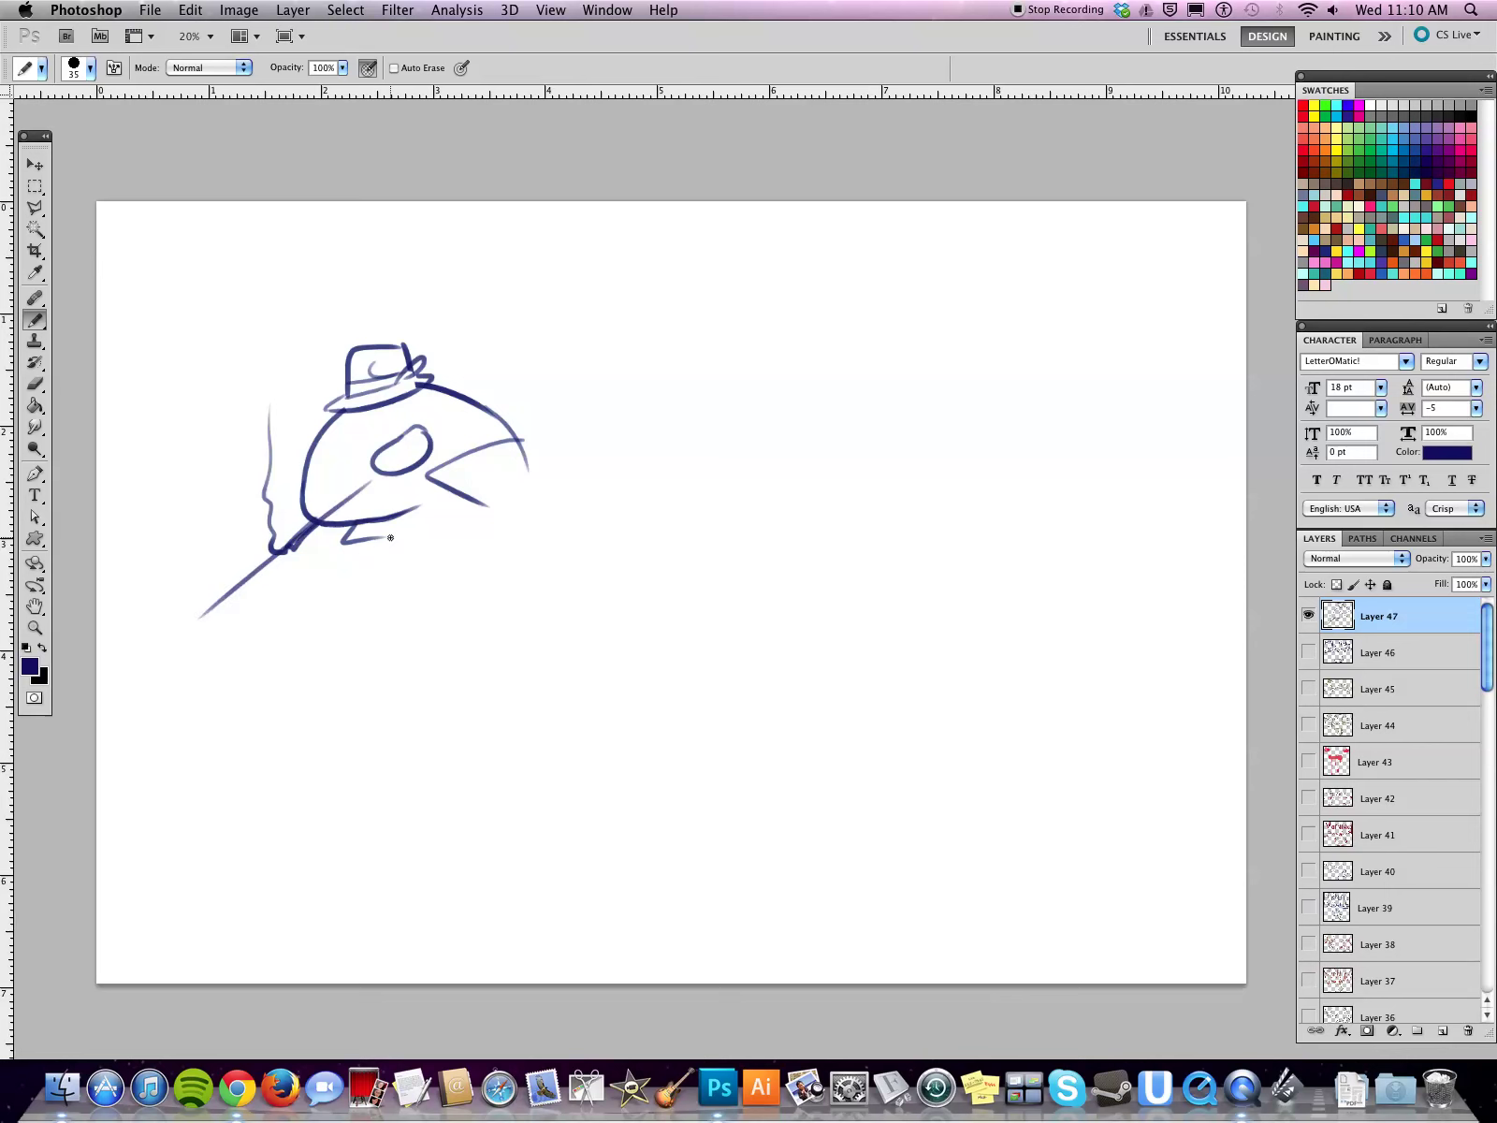
key(super+z)
drag(307, 496, 178, 580)
key(super+z)
mouse_move(305, 494)
mouse_down()
mouse_move(127, 614)
mouse_move(160, 602)
mouse_up()
Step: Trim the outer end of the diagonal barrel line and erase the cigarette with its smoke
key(space)
drag(493, 579, 503, 568)
key(e)
drag(146, 595, 181, 559)
key(b)
key(super+z)
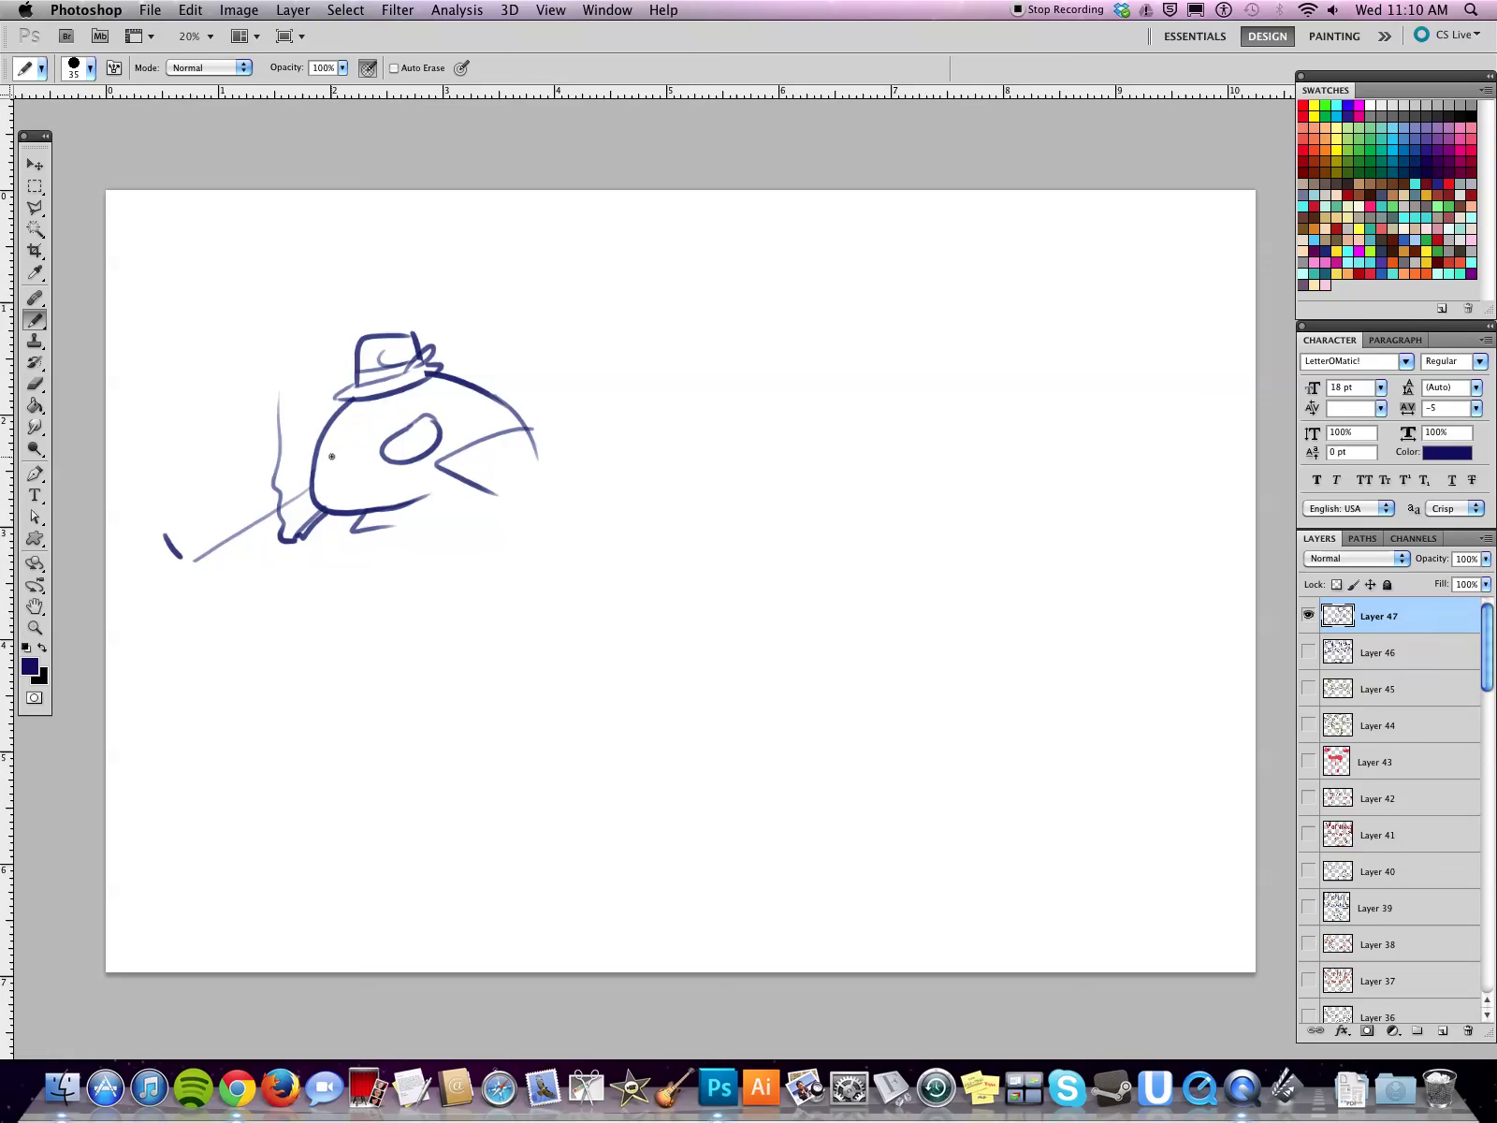
key(e)
mouse_move(281, 375)
mouse_down()
mouse_move(278, 561)
mouse_move(308, 528)
mouse_move(286, 521)
mouse_move(293, 494)
mouse_move(203, 544)
mouse_move(297, 493)
mouse_up()
key(b)
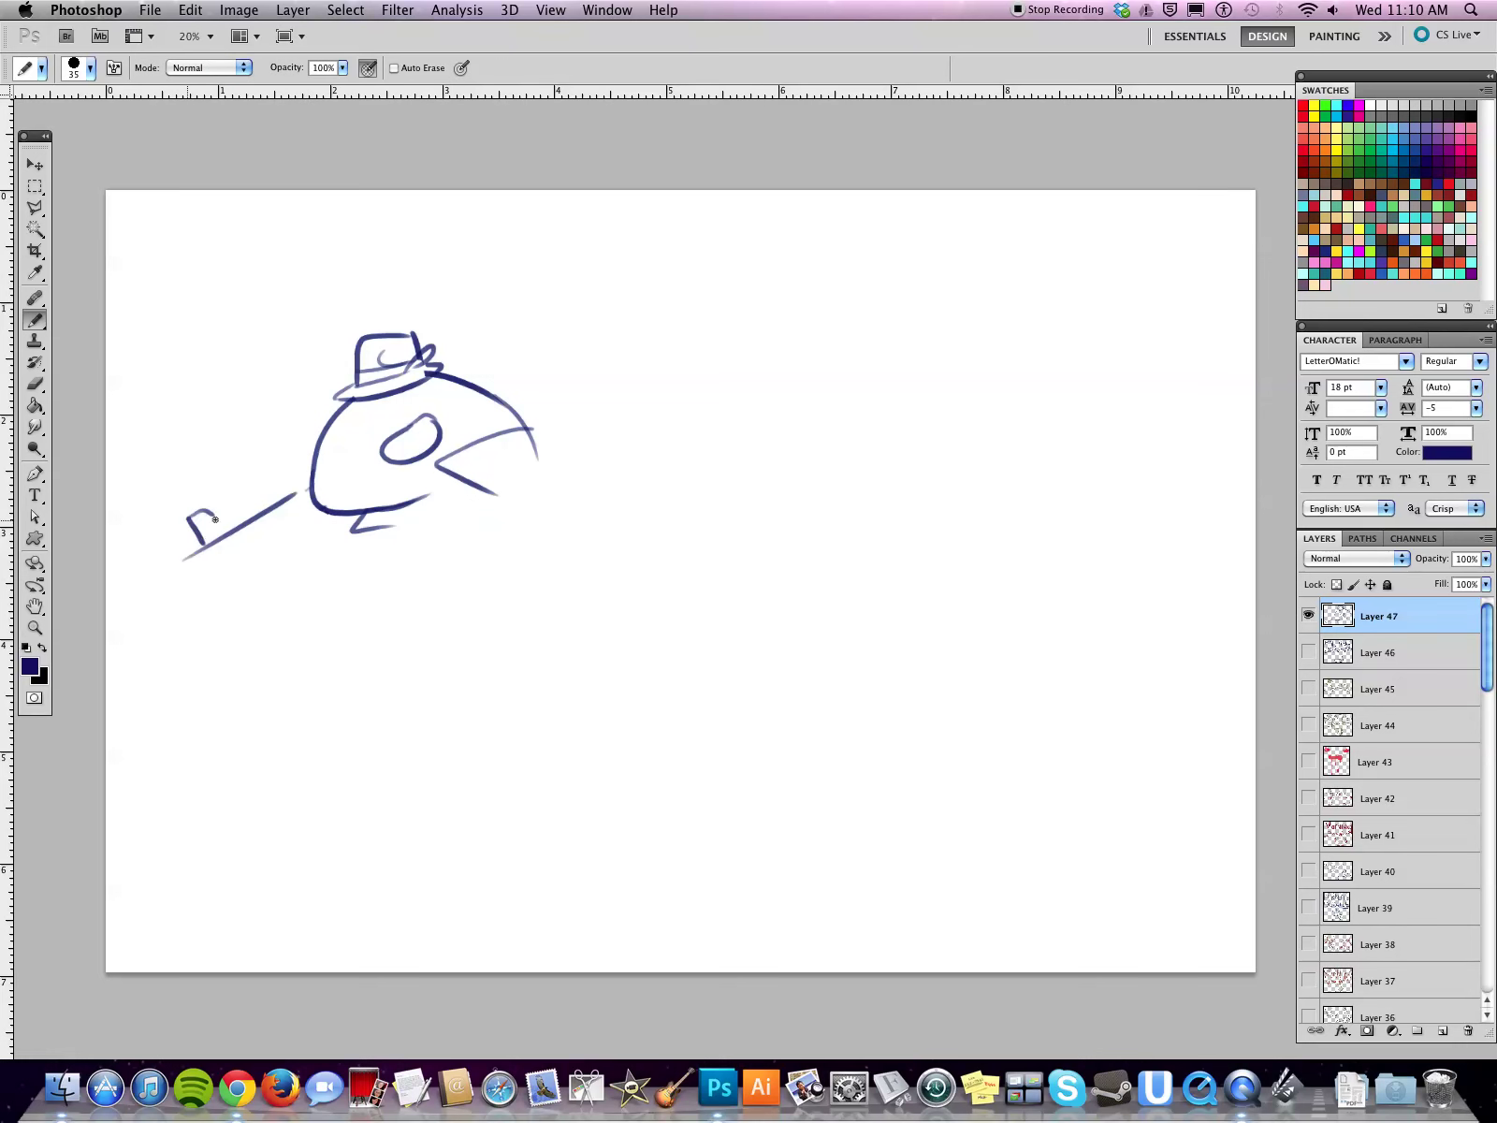
Step: Sketch the outline of the rifle's scope in front of the head, replacing the diagonal line
mouse_move(209, 515)
mouse_down()
mouse_move(274, 477)
mouse_move(168, 575)
mouse_up()
key(e)
key(b)
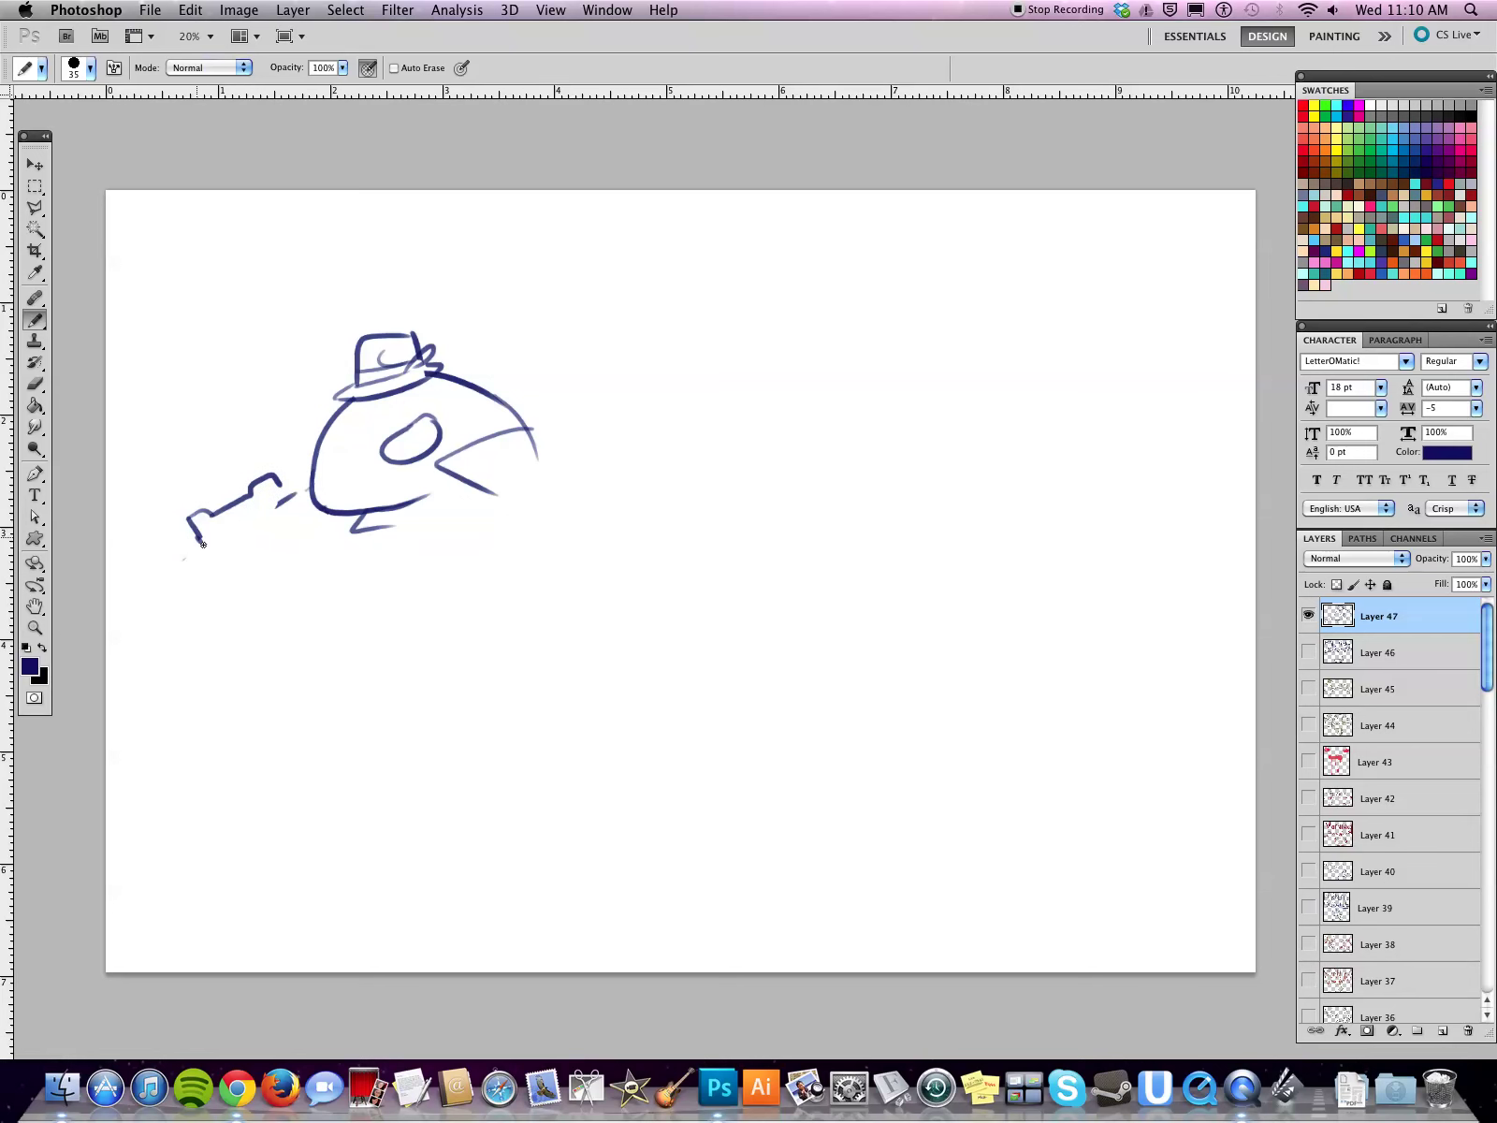
mouse_move(237, 519)
mouse_down()
mouse_move(281, 509)
mouse_move(286, 488)
mouse_up()
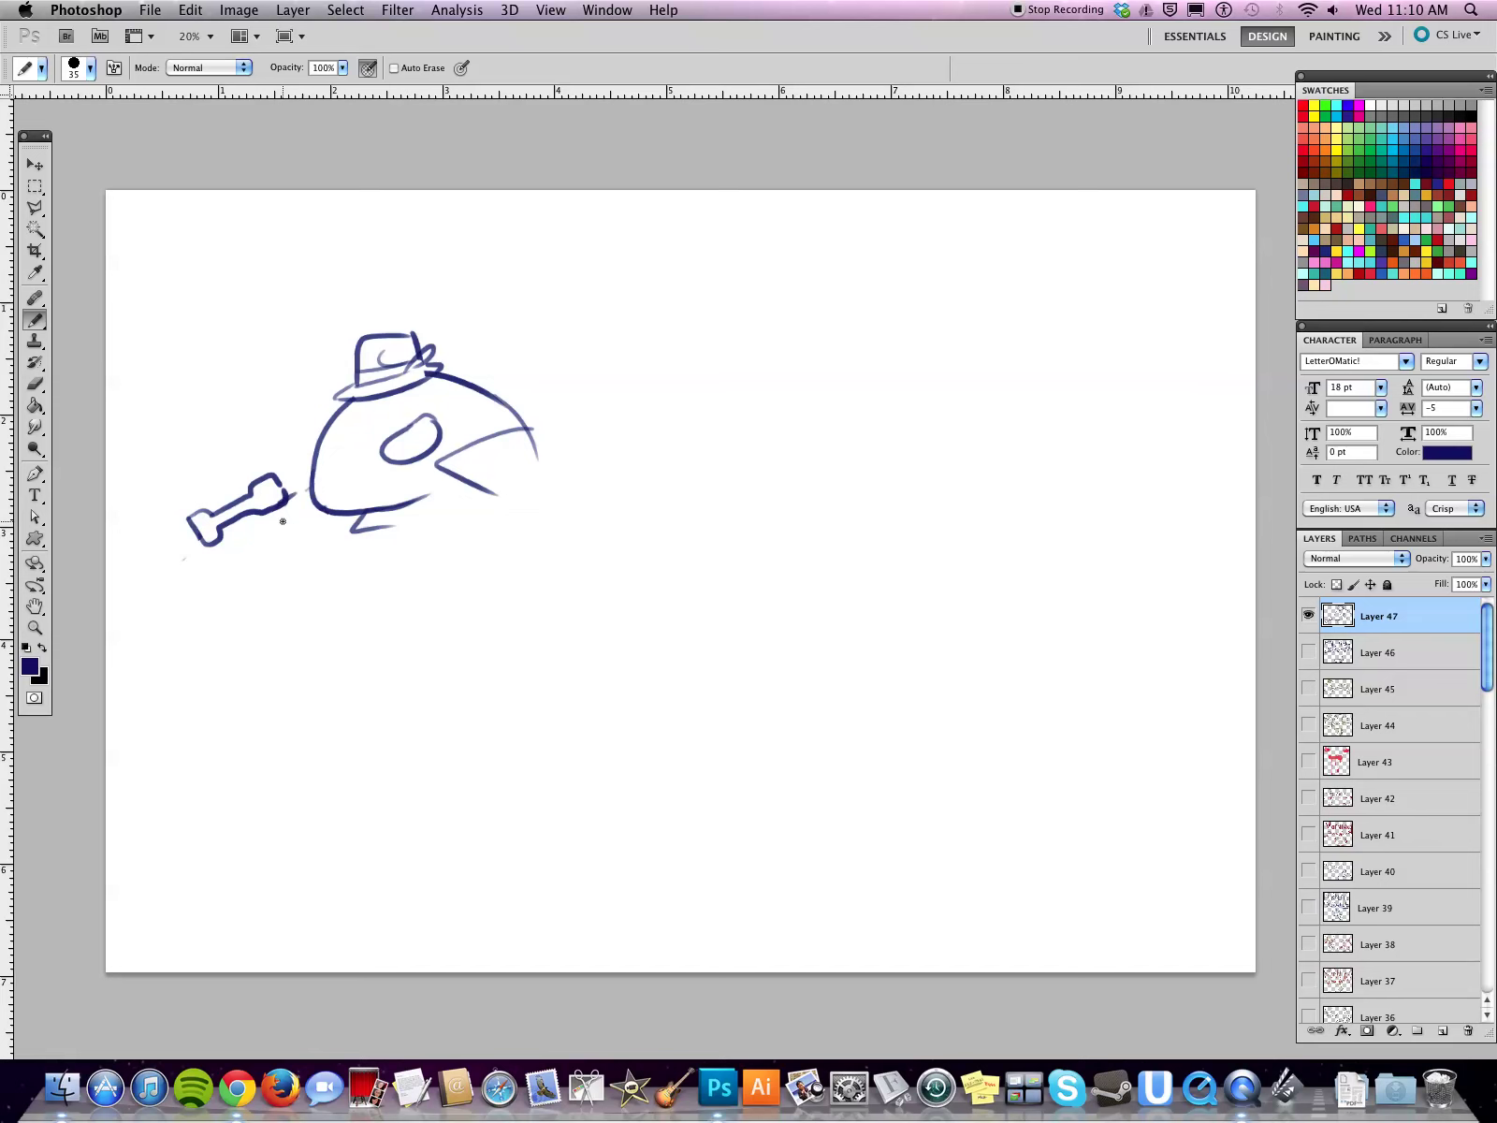
Step: Select the scope with the Polygonal Lasso, move it closer to the head, and deselect it
key(l)
click(207, 427)
click(137, 540)
click(265, 604)
click(317, 527)
click(248, 430)
click(207, 428)
key(v)
drag(272, 508, 292, 489)
key(ctrl+d)
Step: Sketch the long rifle barrel and its lower body beneath the scope, running toward the jaw
key(b)
mouse_move(175, 558)
mouse_down()
mouse_move(246, 522)
mouse_move(125, 601)
mouse_move(260, 542)
mouse_up()
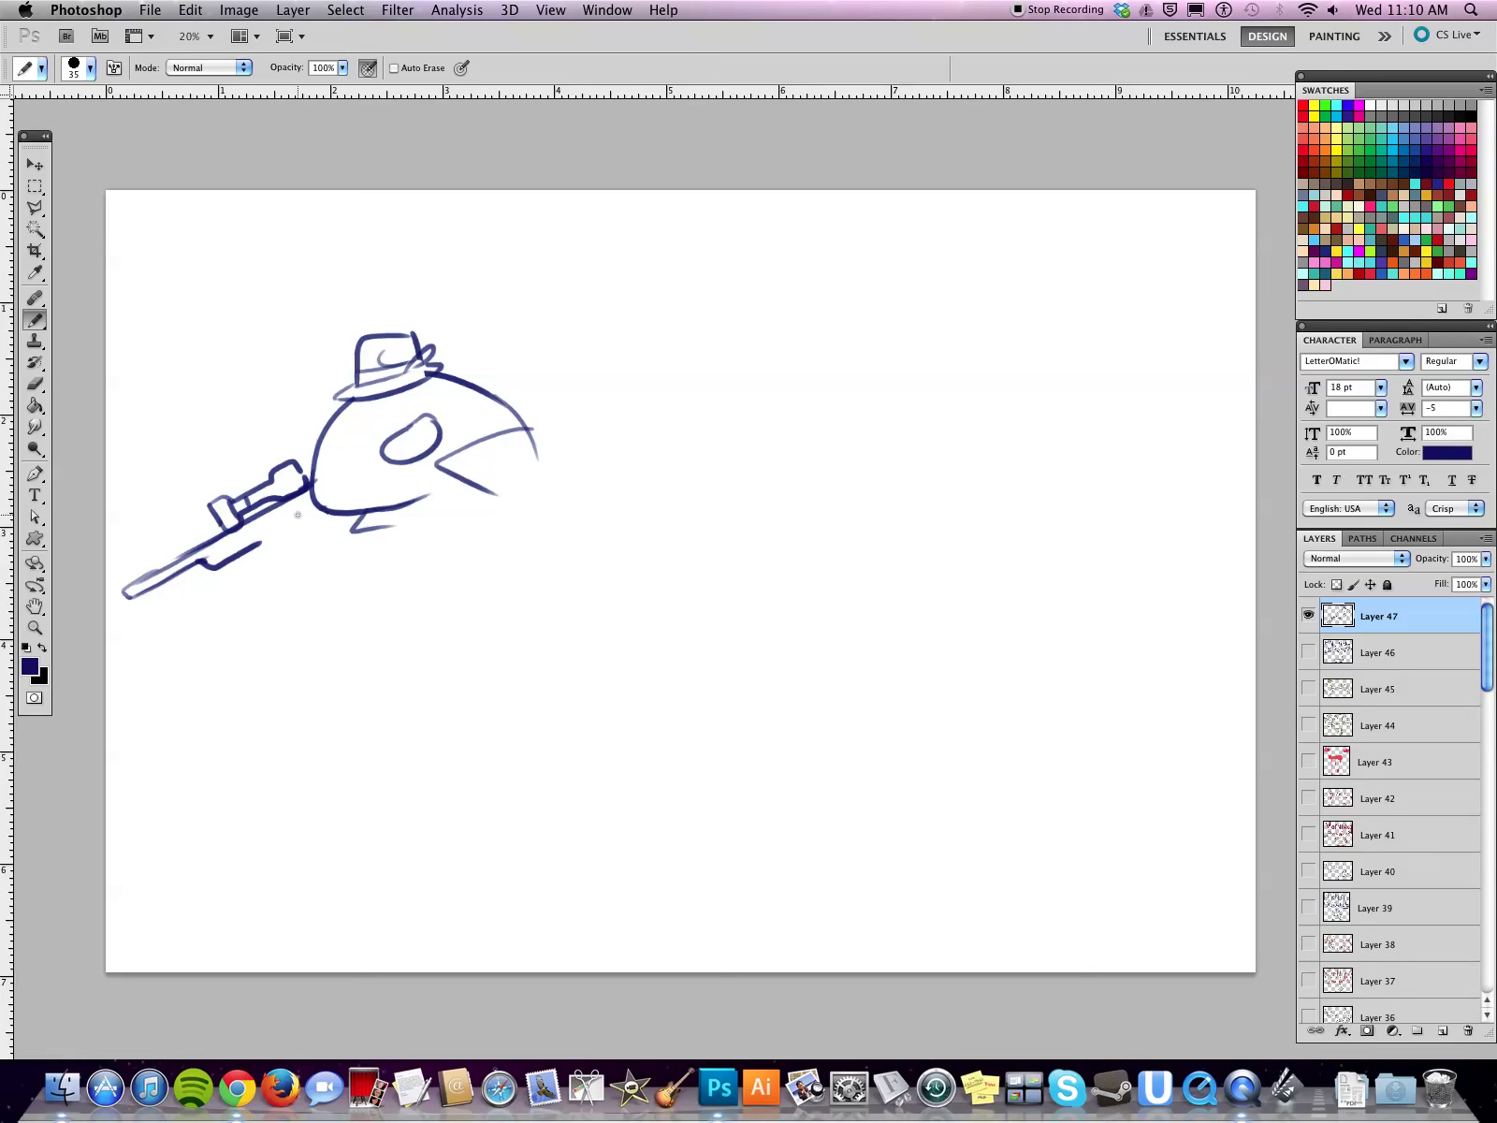
key(e)
mouse_move(353, 531)
mouse_down()
mouse_move(393, 528)
mouse_move(349, 529)
mouse_up()
key(b)
key(super+z)
mouse_move(256, 545)
mouse_down()
mouse_move(296, 514)
mouse_move(280, 529)
mouse_move(349, 518)
mouse_up()
key(super+z)
Step: Sketch the hand gripping the rifle and the lower edge of the near arm below the jaw
key(e)
key(b)
mouse_move(263, 545)
mouse_down()
mouse_move(315, 561)
mouse_move(372, 549)
mouse_up()
key(super+z)
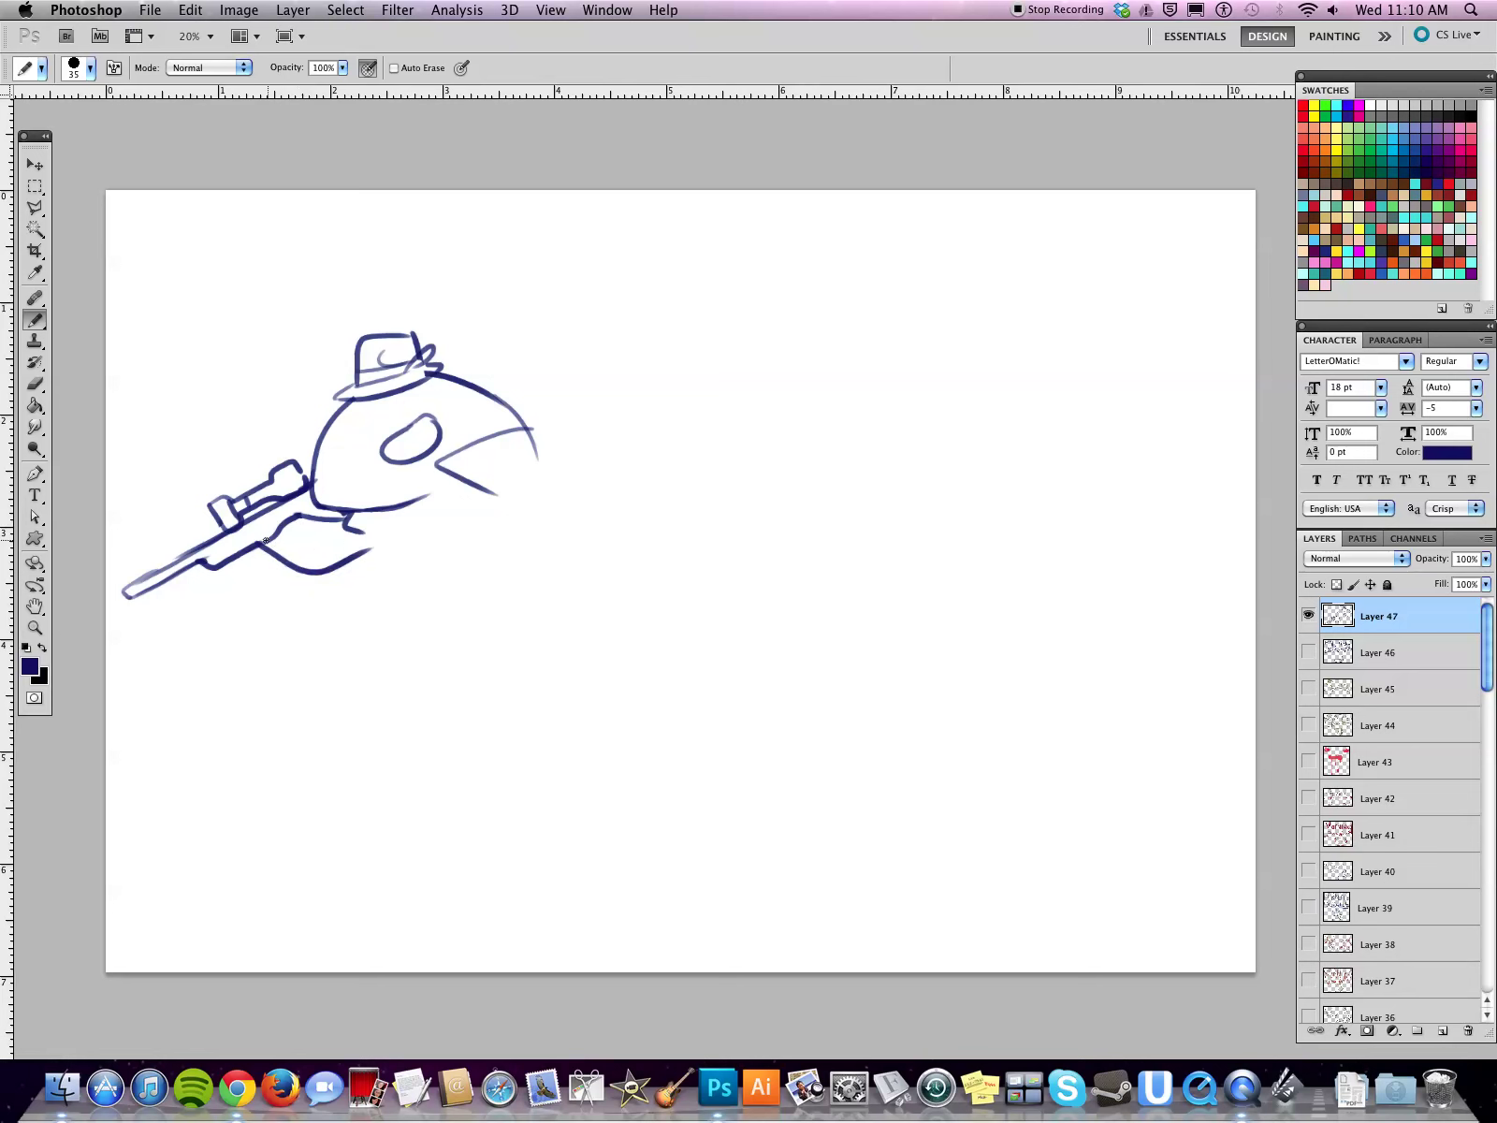
key(super+z)
mouse_move(259, 544)
mouse_down()
mouse_move(297, 575)
mouse_move(352, 549)
mouse_up()
mouse_move(429, 493)
mouse_down()
mouse_move(347, 516)
mouse_move(334, 545)
mouse_move(340, 530)
mouse_move(313, 539)
mouse_move(493, 547)
mouse_up()
key(e)
key(b)
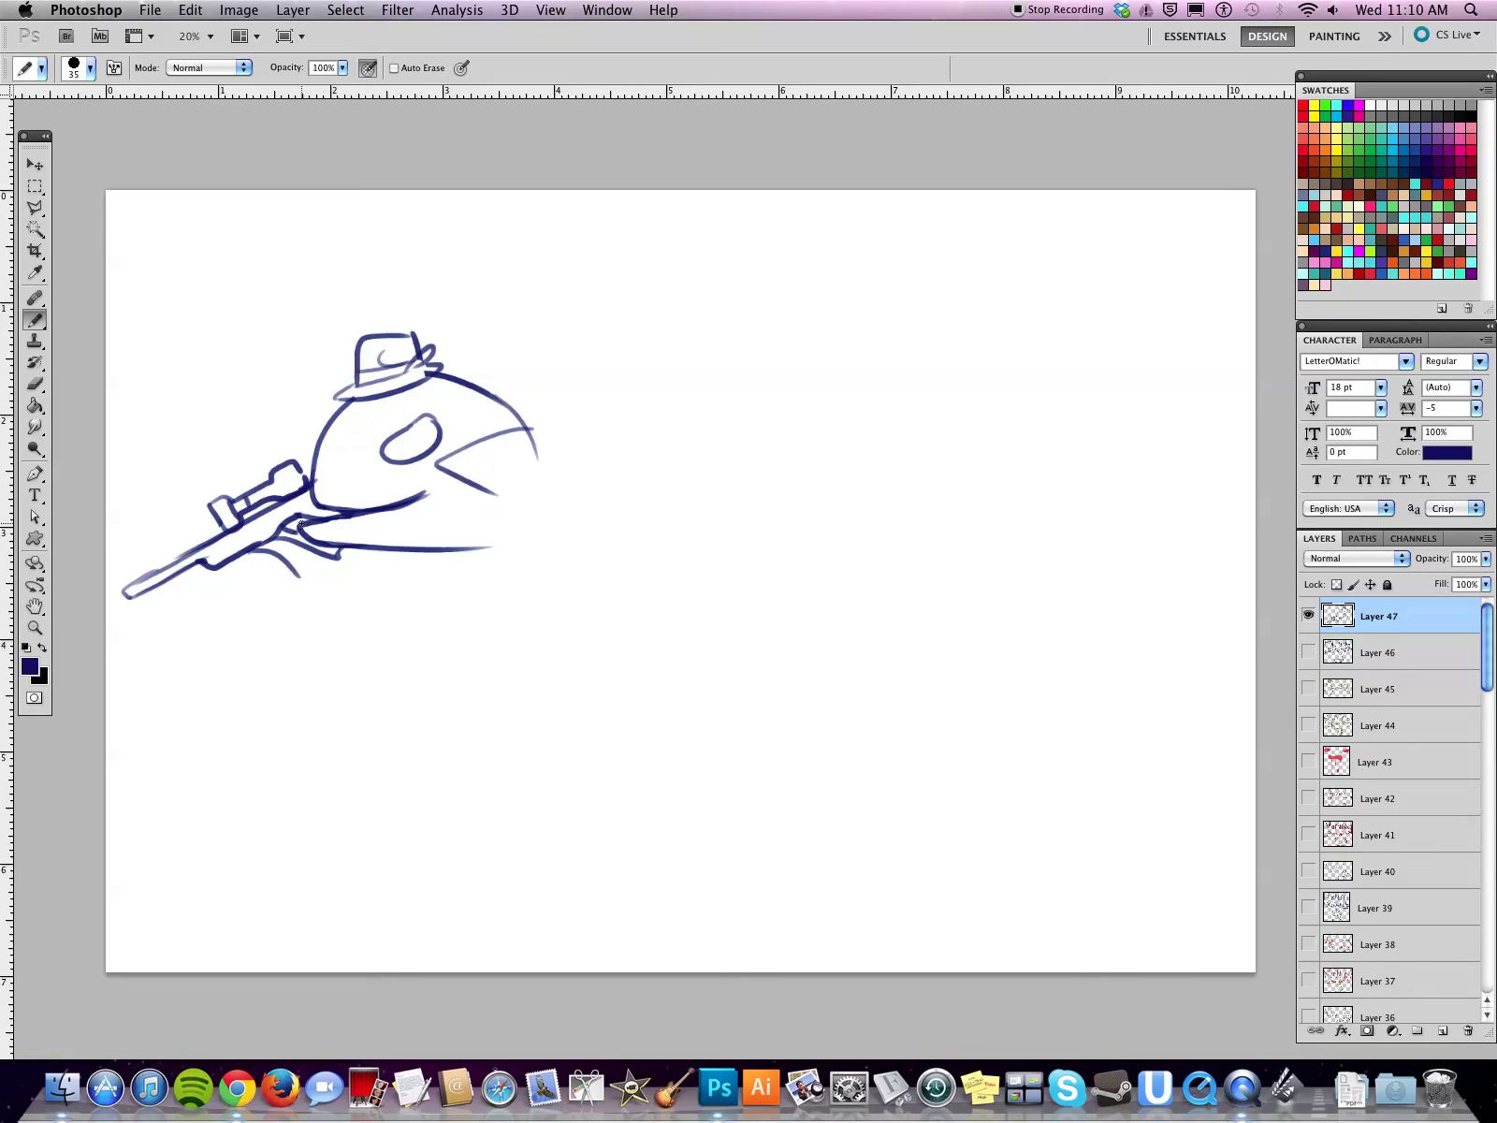
Step: Move the whole sketch to the right and erase the barrel's upper edge with a smaller eraser
key(v)
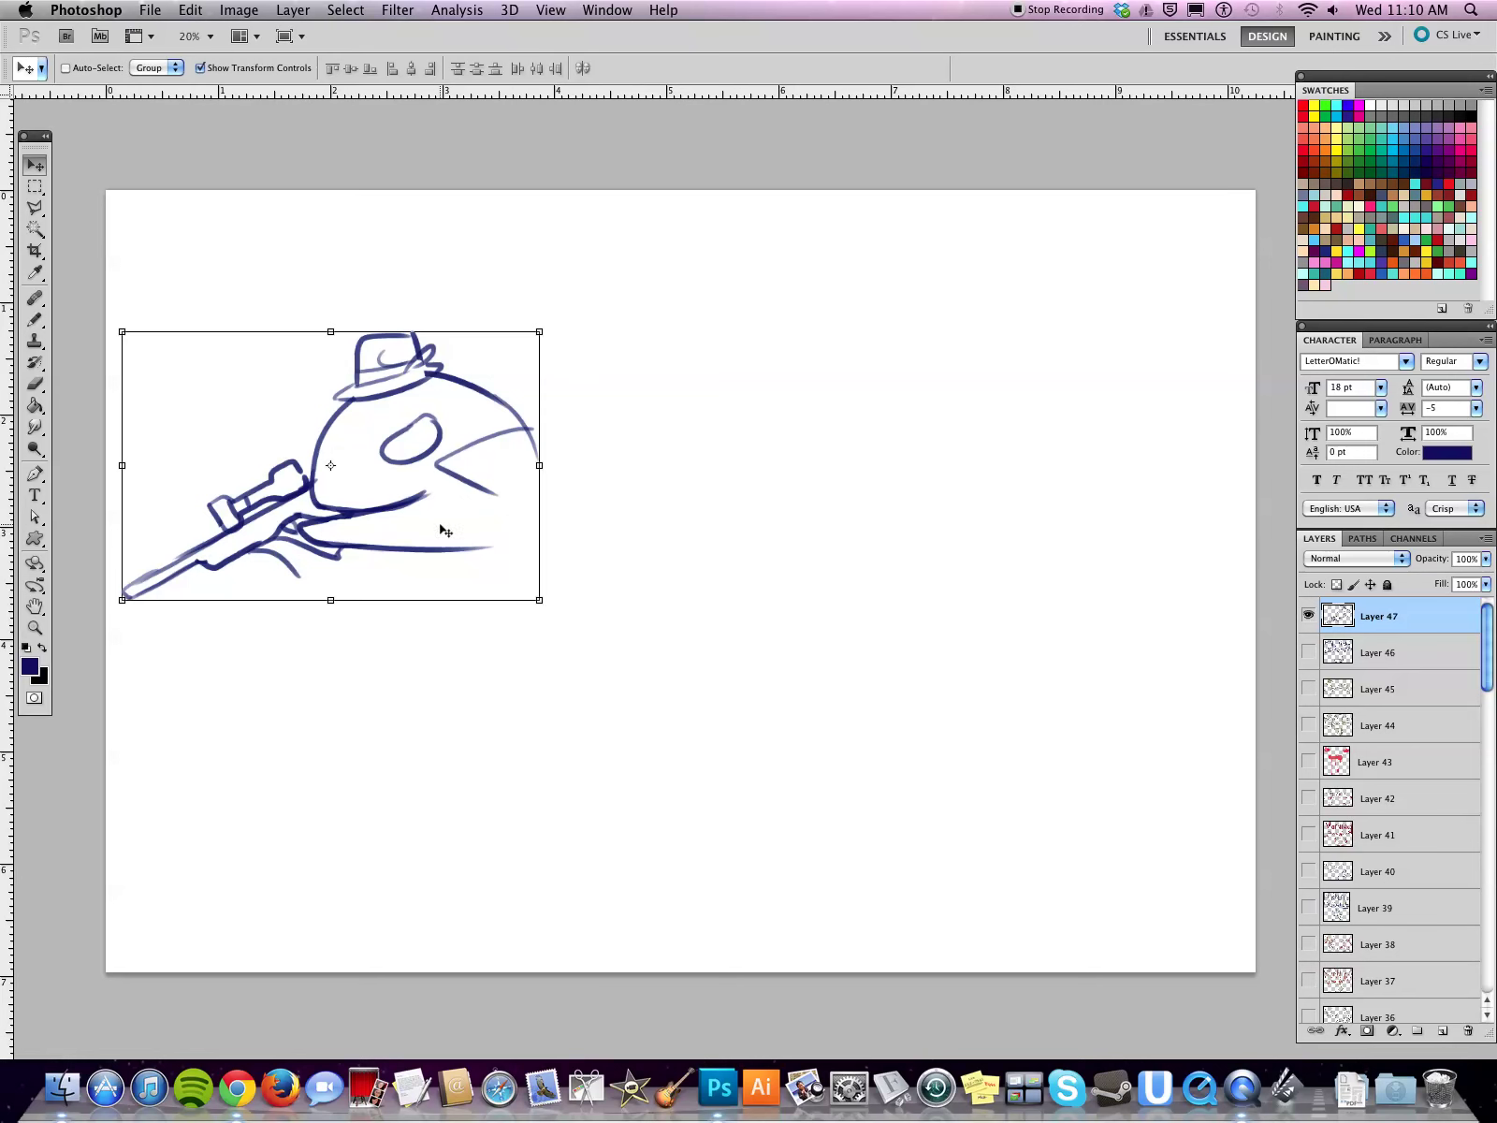
drag(444, 525, 552, 522)
key(e)
key(bracketleft)
key(bracketleft)
key(bracketleft)
key(bracketleft)
key(bracketleft)
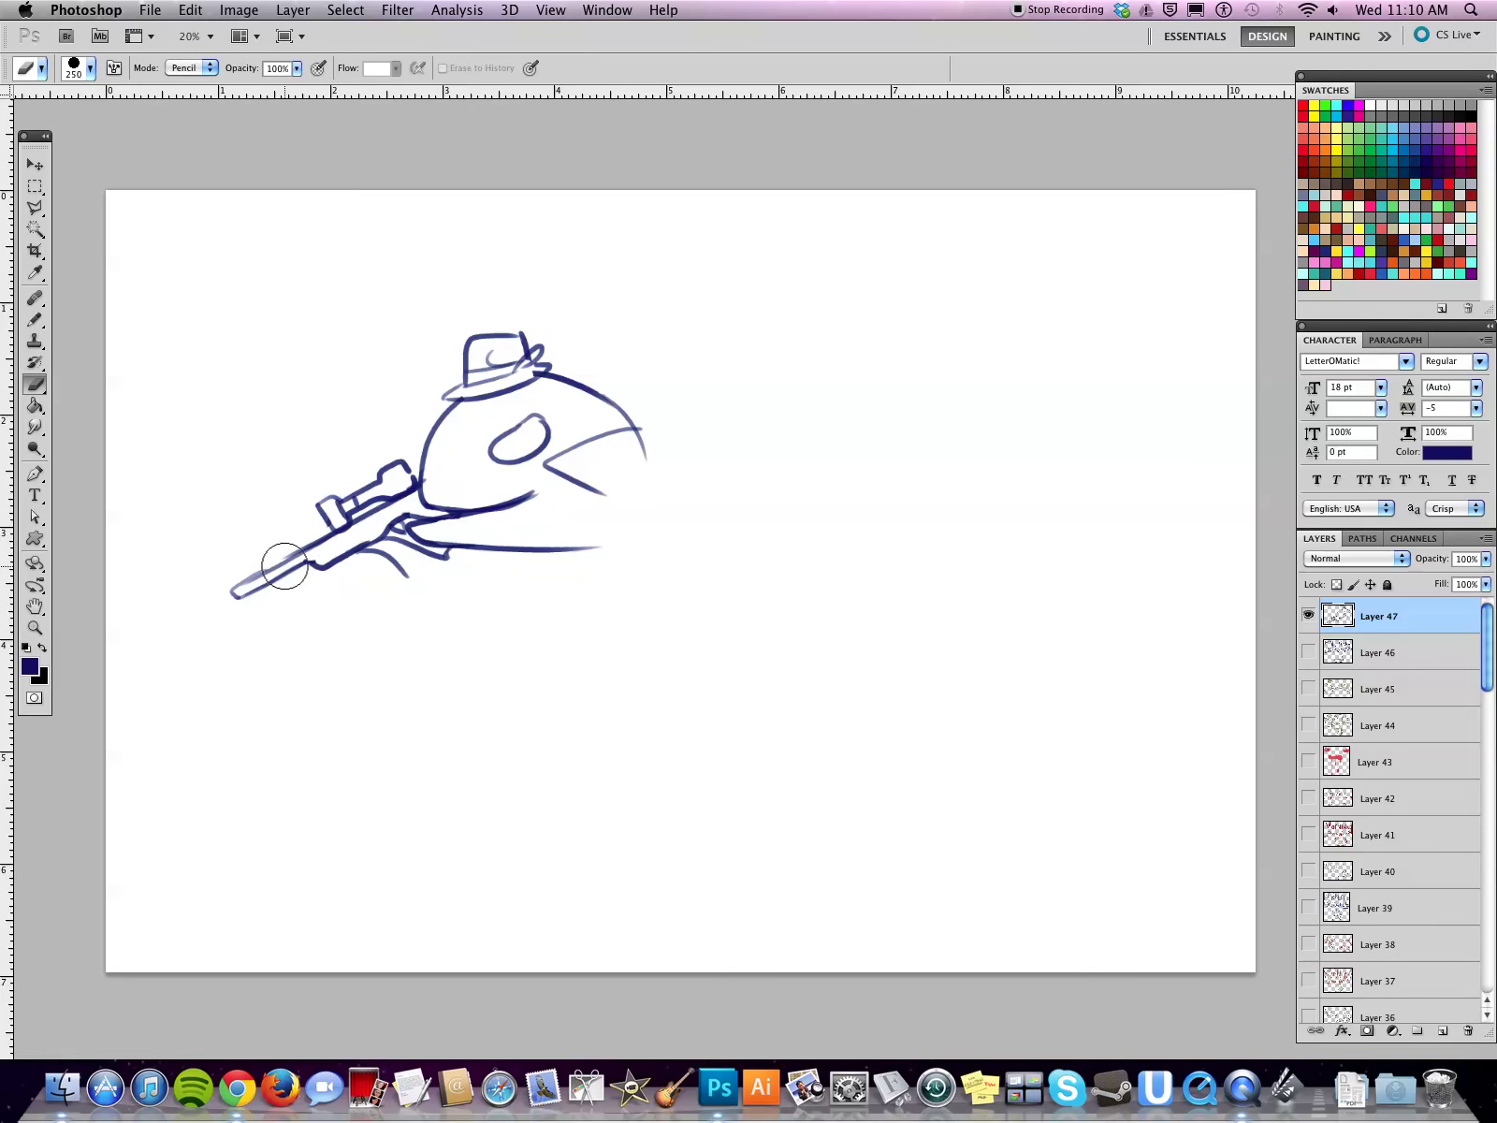
drag(320, 530, 212, 595)
Step: Redraw the barrel's upper edge in a darker line and tighten the outline of the scope
key(b)
mouse_move(327, 536)
mouse_down()
mouse_move(233, 583)
mouse_move(241, 595)
mouse_move(241, 581)
mouse_move(222, 591)
mouse_move(249, 595)
mouse_move(234, 588)
mouse_move(436, 490)
mouse_move(377, 497)
mouse_up()
key(e)
key(b)
key(e)
key(b)
key(super+z)
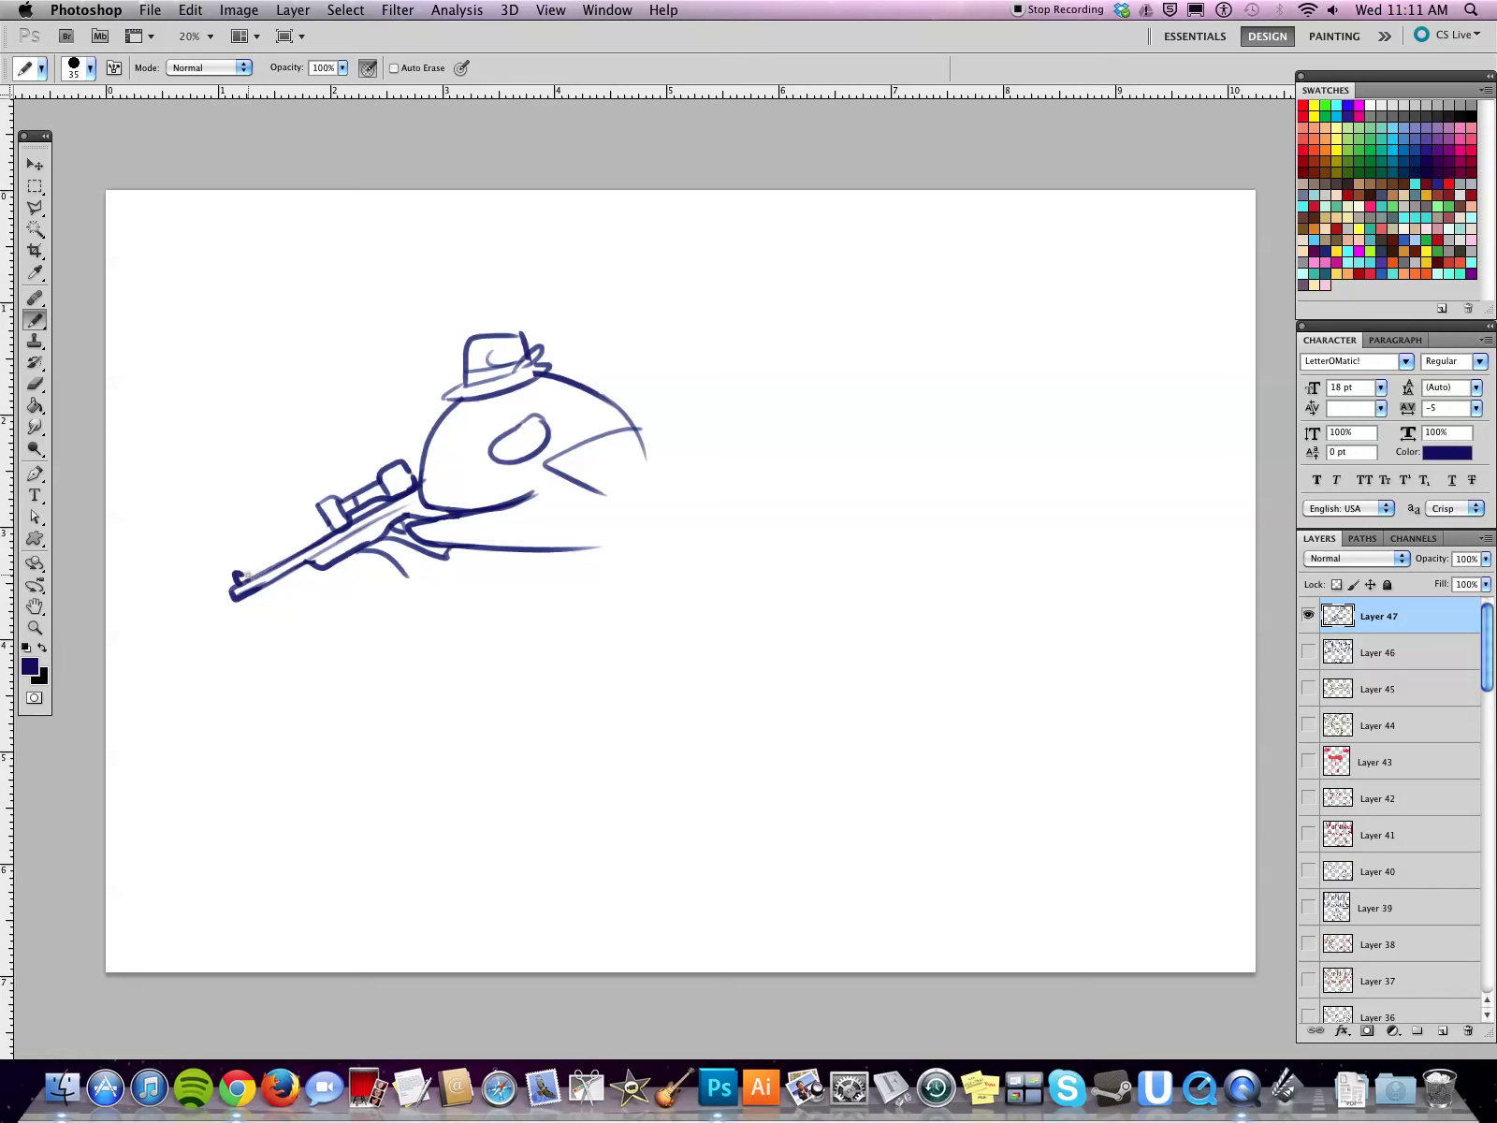
Step: Refine the small front sight at the rifle's muzzle and clean up the barrel lines
mouse_move(229, 574)
mouse_down()
mouse_move(248, 596)
mouse_move(242, 579)
mouse_up()
key(alt+super+z)
key(alt+super+z)
key(e)
mouse_move(294, 579)
mouse_down()
mouse_move(259, 596)
mouse_move(329, 547)
mouse_up()
key(b)
Step: Sketch the underside of the supporting arm beneath the rifle, bending back toward the body
drag(513, 607, 388, 567)
mouse_move(278, 529)
mouse_down()
mouse_move(307, 552)
mouse_move(347, 532)
mouse_move(334, 548)
mouse_up()
key(ctrl+z)
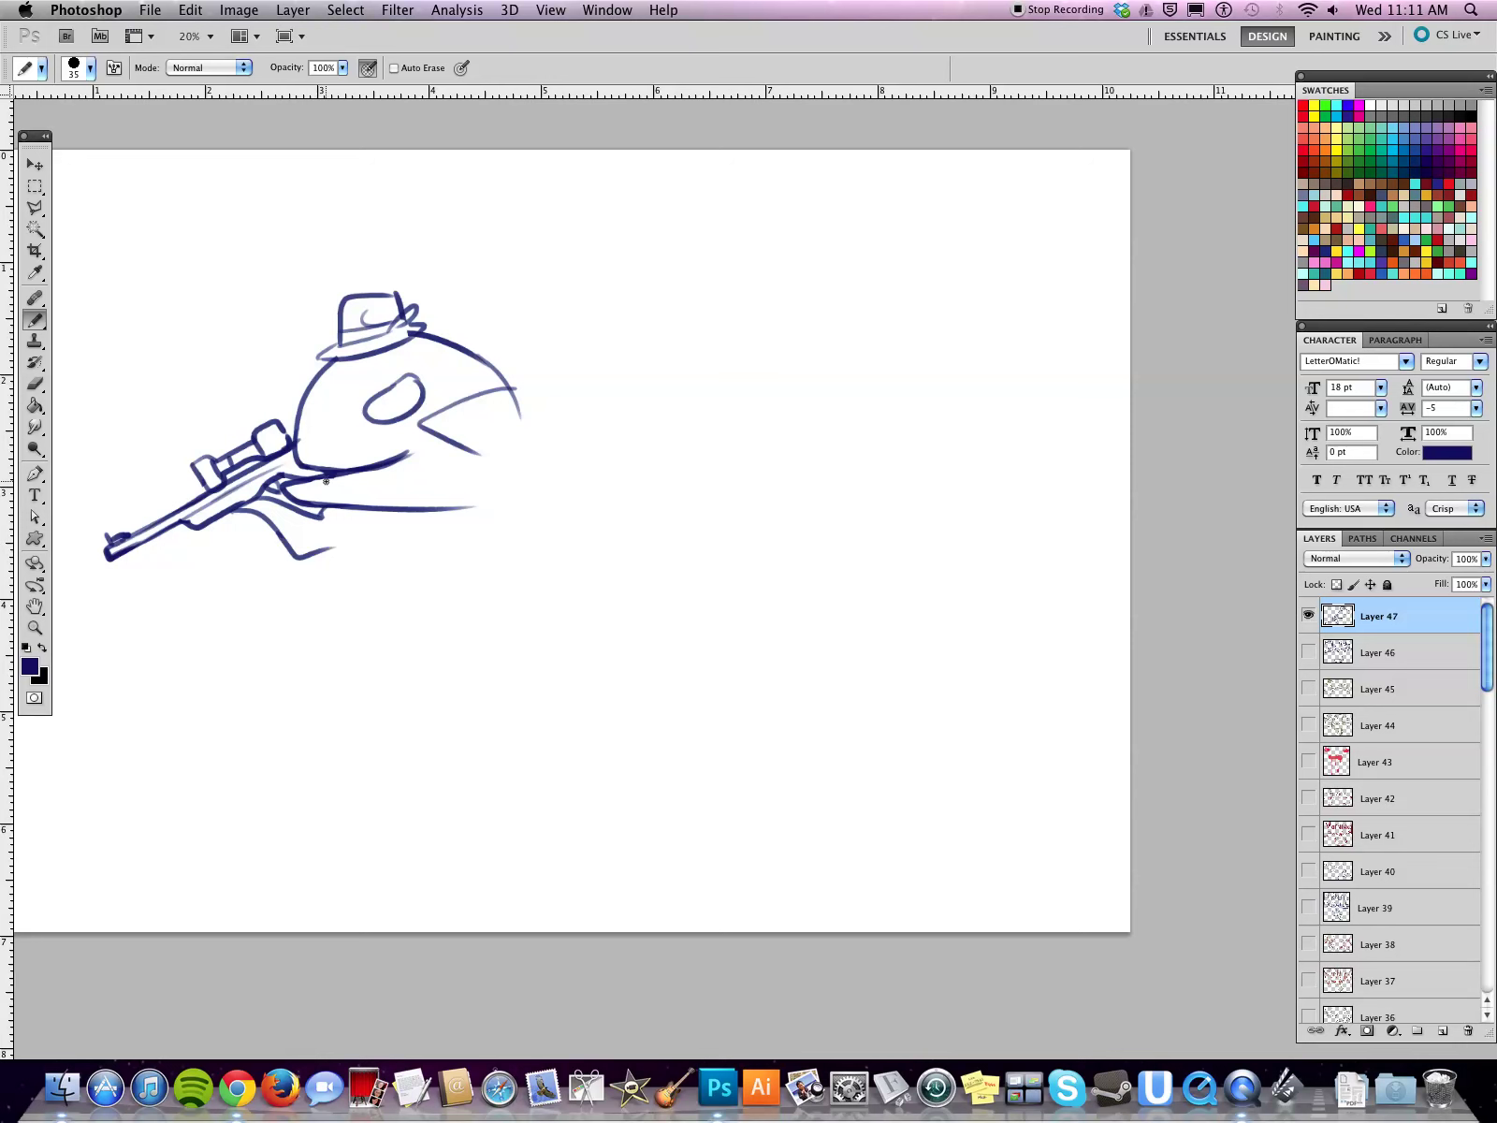
Step: Sketch a pointed dorsal fin behind the head, ending in a short stroke down the back
mouse_move(466, 351)
mouse_down()
mouse_move(515, 385)
mouse_move(534, 424)
mouse_up()
key(e)
key(b)
Step: Sketch the upper edge of the near arm and reshape the corner of the mouth
mouse_move(386, 466)
mouse_down()
mouse_move(465, 435)
mouse_move(419, 424)
mouse_move(409, 453)
mouse_move(512, 459)
mouse_up()
key(e)
key(b)
mouse_move(441, 410)
mouse_down()
mouse_move(391, 442)
mouse_move(413, 447)
mouse_up()
key(ctrl+z)
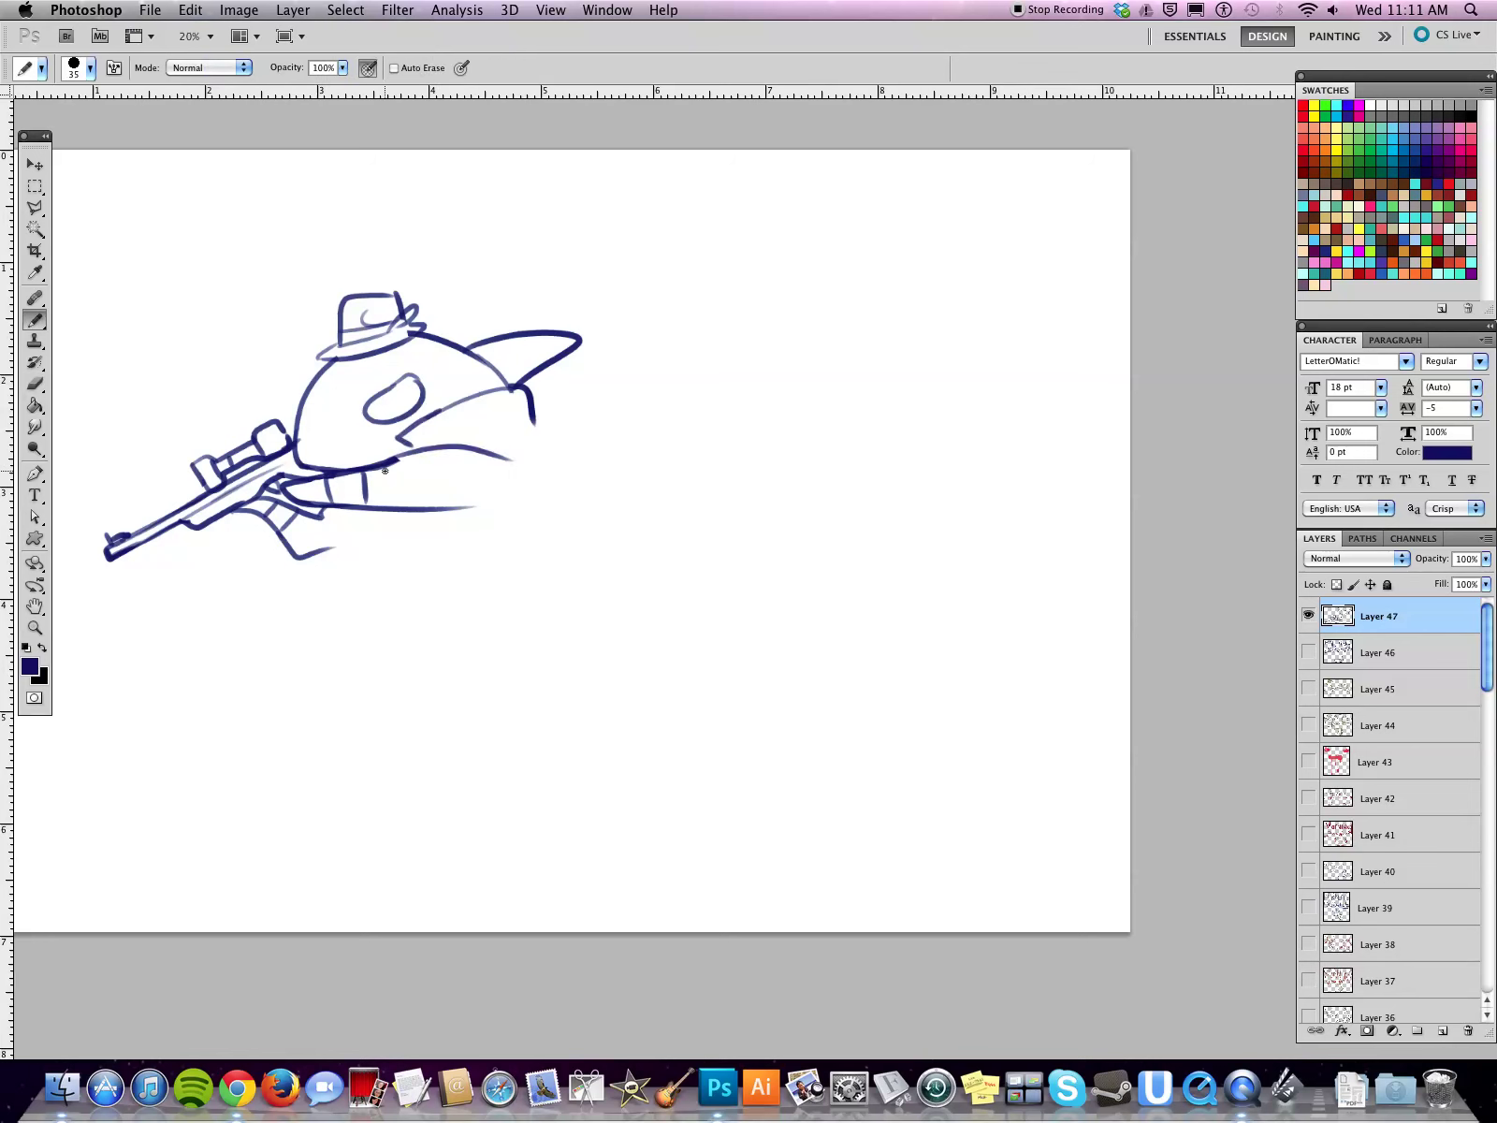
Step: Sketch the front belly curve from below the rifle arm to the bottom of the body, redoing it until it fits
mouse_move(327, 512)
mouse_down()
mouse_move(310, 529)
mouse_move(355, 663)
mouse_up()
key(ctrl+z)
drag(337, 533, 388, 728)
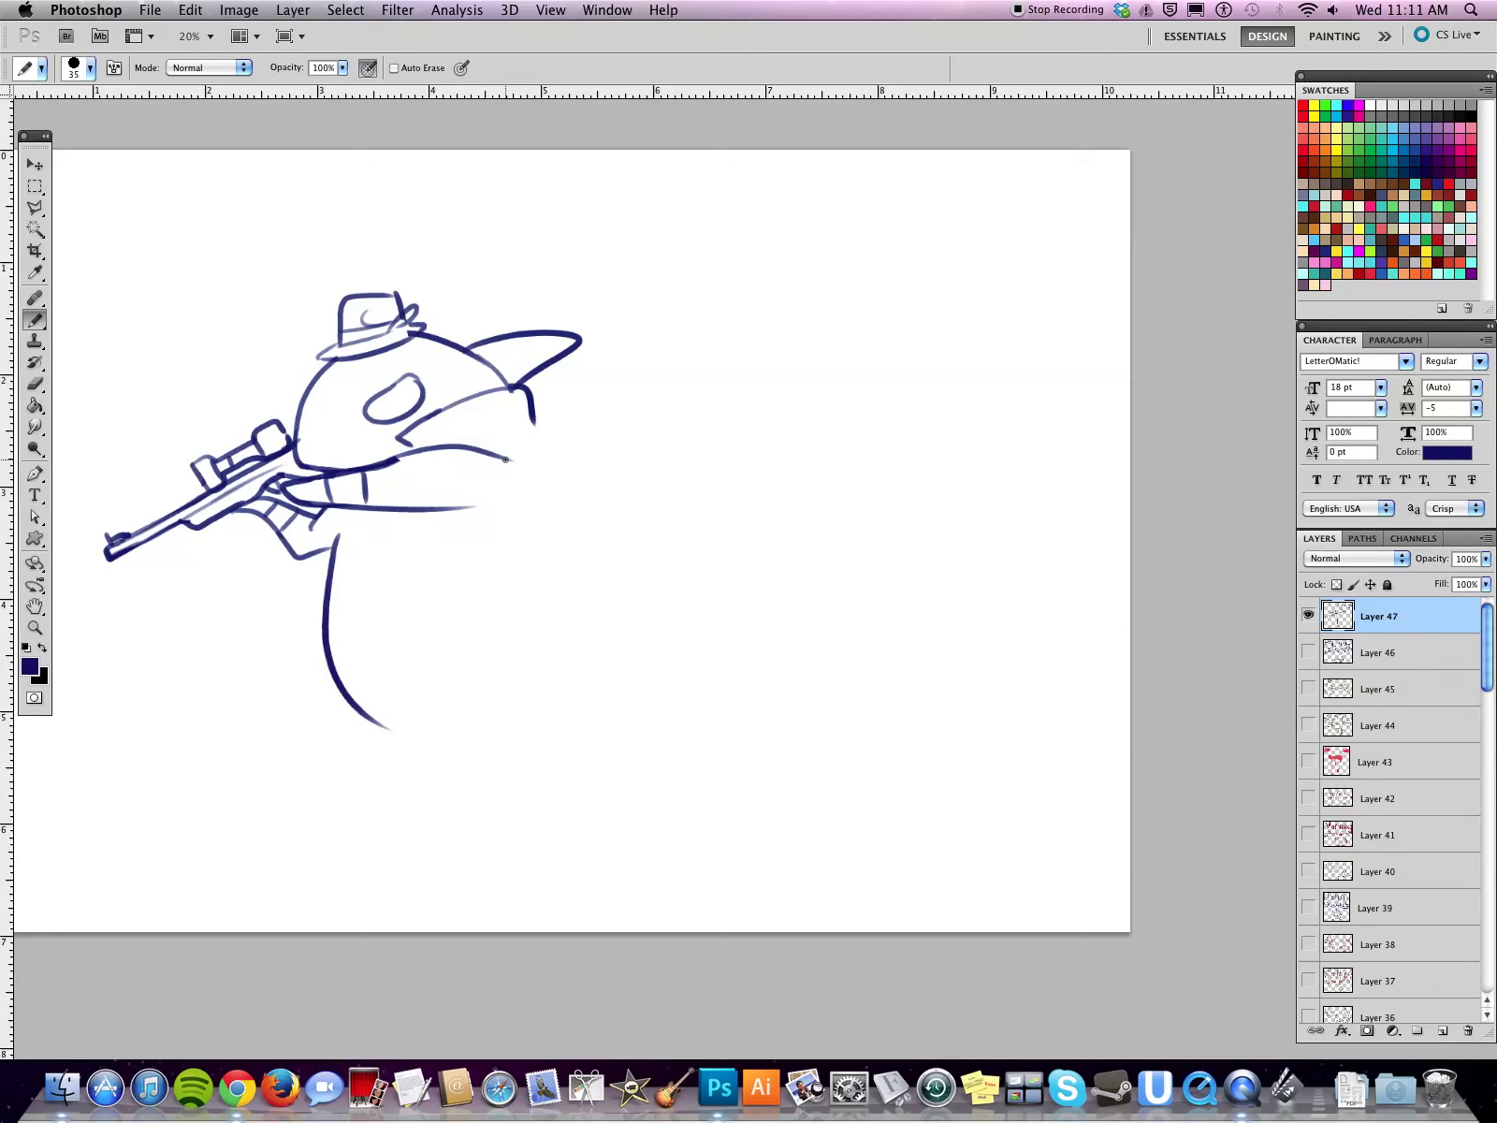
key(ctrl+z)
mouse_move(341, 520)
mouse_down()
mouse_move(338, 573)
mouse_move(456, 709)
mouse_up()
Step: Redraw the short shoulder stroke at the base of the dorsal fin
drag(531, 412, 535, 616)
key(super+z)
key(alt+super+z)
drag(512, 386, 522, 431)
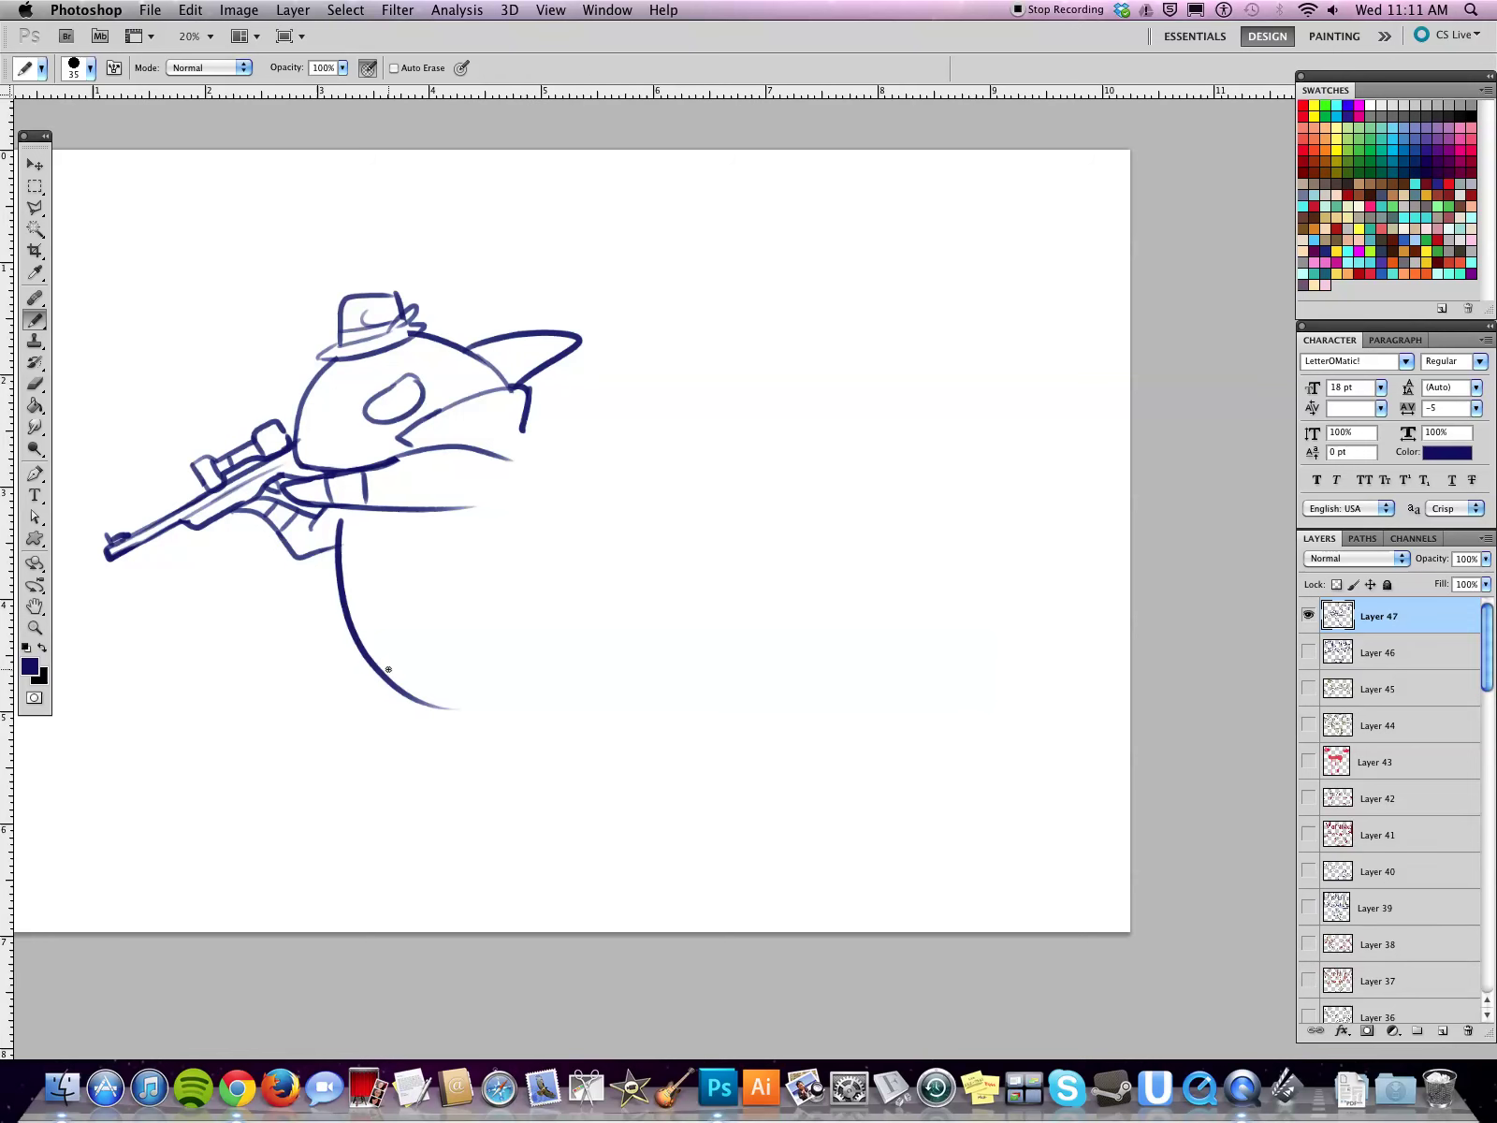
Step: Sketch the rounded underside of the body and try strokes for the back and the coat's front edge
drag(412, 689, 546, 678)
drag(522, 426, 546, 666)
key(ctrl+alt+z)
key(ctrl+alt+z)
mouse_move(365, 510)
mouse_down()
mouse_move(379, 626)
mouse_move(373, 583)
mouse_up()
key(ctrl+z)
Step: Sketch the coat's lower hem across the body and its back edge from the shoulder down to the hem
drag(417, 652, 560, 610)
key(e)
drag(496, 442, 565, 607)
key(b)
key(e)
key(b)
Step: Sketch the coat's narrow front flap, its opening edge and a small button, cleaning up overlapping lines
drag(325, 552, 355, 648)
key(ctrl+z)
mouse_move(329, 552)
mouse_down()
mouse_move(348, 658)
mouse_move(367, 600)
mouse_move(328, 661)
mouse_move(332, 599)
mouse_move(324, 646)
mouse_move(355, 658)
mouse_move(365, 617)
mouse_up()
key(e)
key(b)
key(e)
key(b)
key(e)
key(b)
key(e)
key(b)
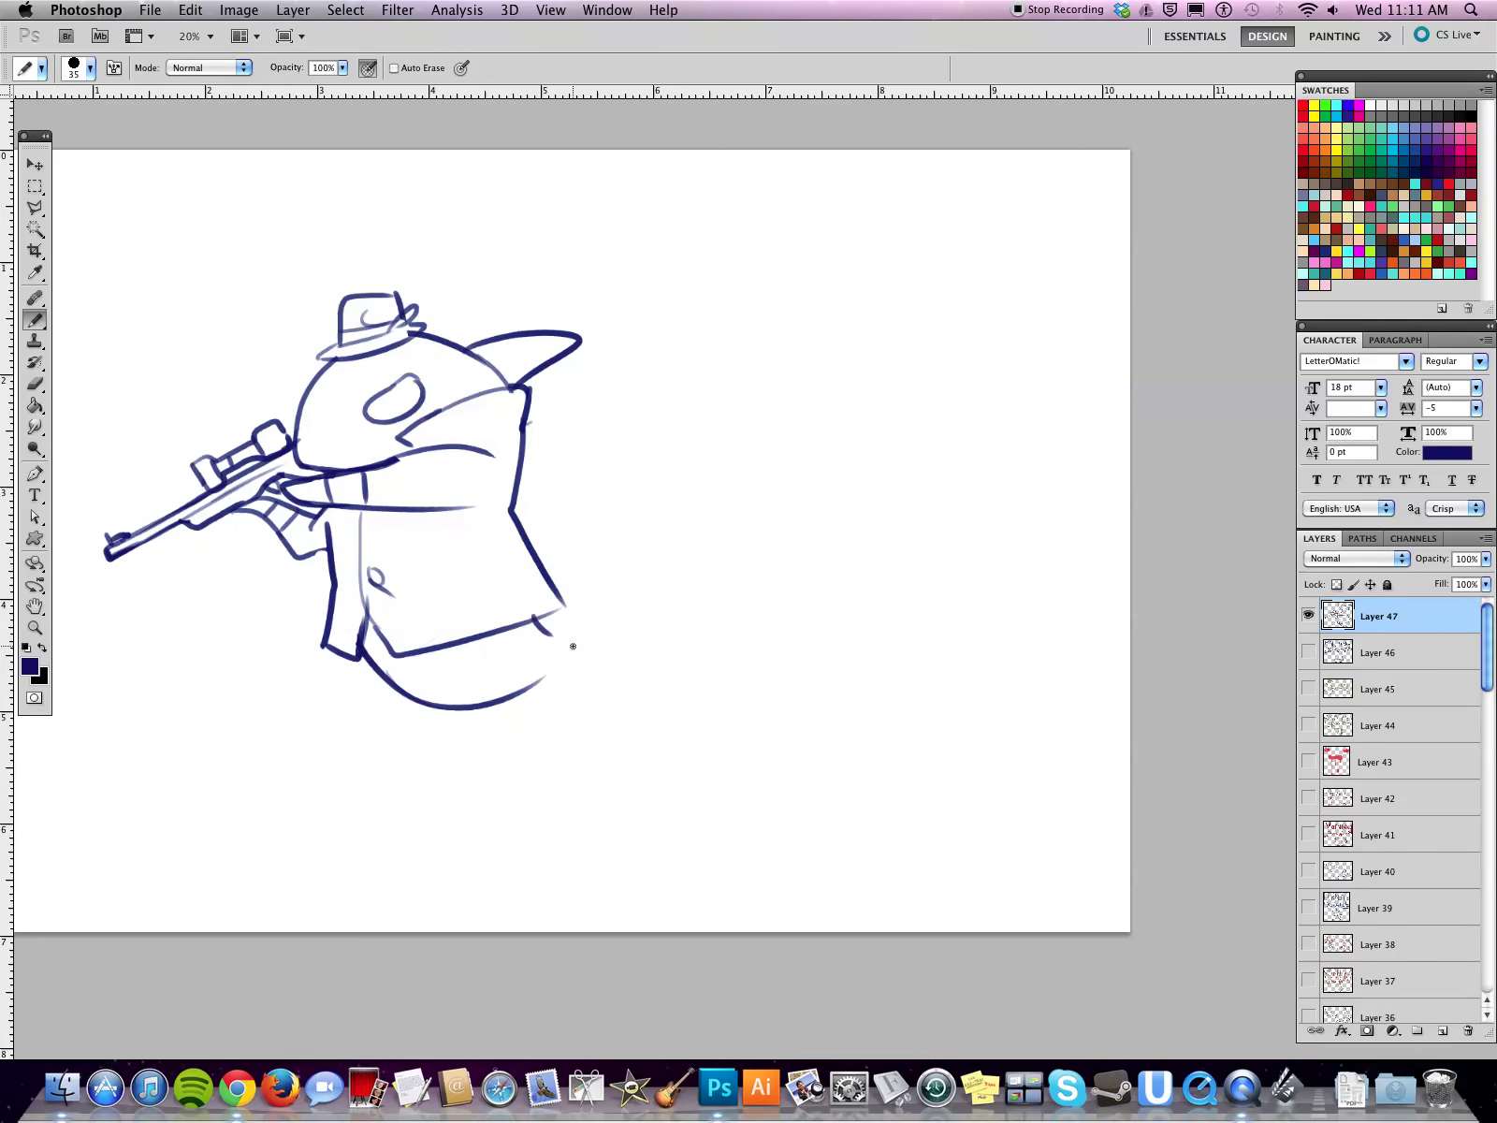
Step: Rework the coat's hem into a rounded curve above the tail, undoing strokes that do not fit
mouse_move(493, 697)
mouse_down()
mouse_move(602, 587)
mouse_move(496, 633)
mouse_move(582, 560)
mouse_move(624, 462)
mouse_move(608, 549)
mouse_move(630, 560)
mouse_move(619, 583)
mouse_move(487, 694)
mouse_up()
key(super+z)
key(e)
key(b)
key(e)
key(b)
key(super+z)
key(super+z)
key(e)
key(b)
Step: Sketch the tail emerging from under the coat, with a smooth underside and a forked fluke at its end
drag(383, 673, 545, 697)
drag(519, 605, 563, 652)
drag(501, 705, 608, 693)
key(super+z)
mouse_move(505, 707)
mouse_down()
mouse_move(604, 683)
mouse_move(669, 642)
mouse_up()
mouse_move(583, 685)
mouse_down()
mouse_move(664, 704)
mouse_move(660, 653)
mouse_move(657, 695)
mouse_up()
drag(566, 652, 819, 758)
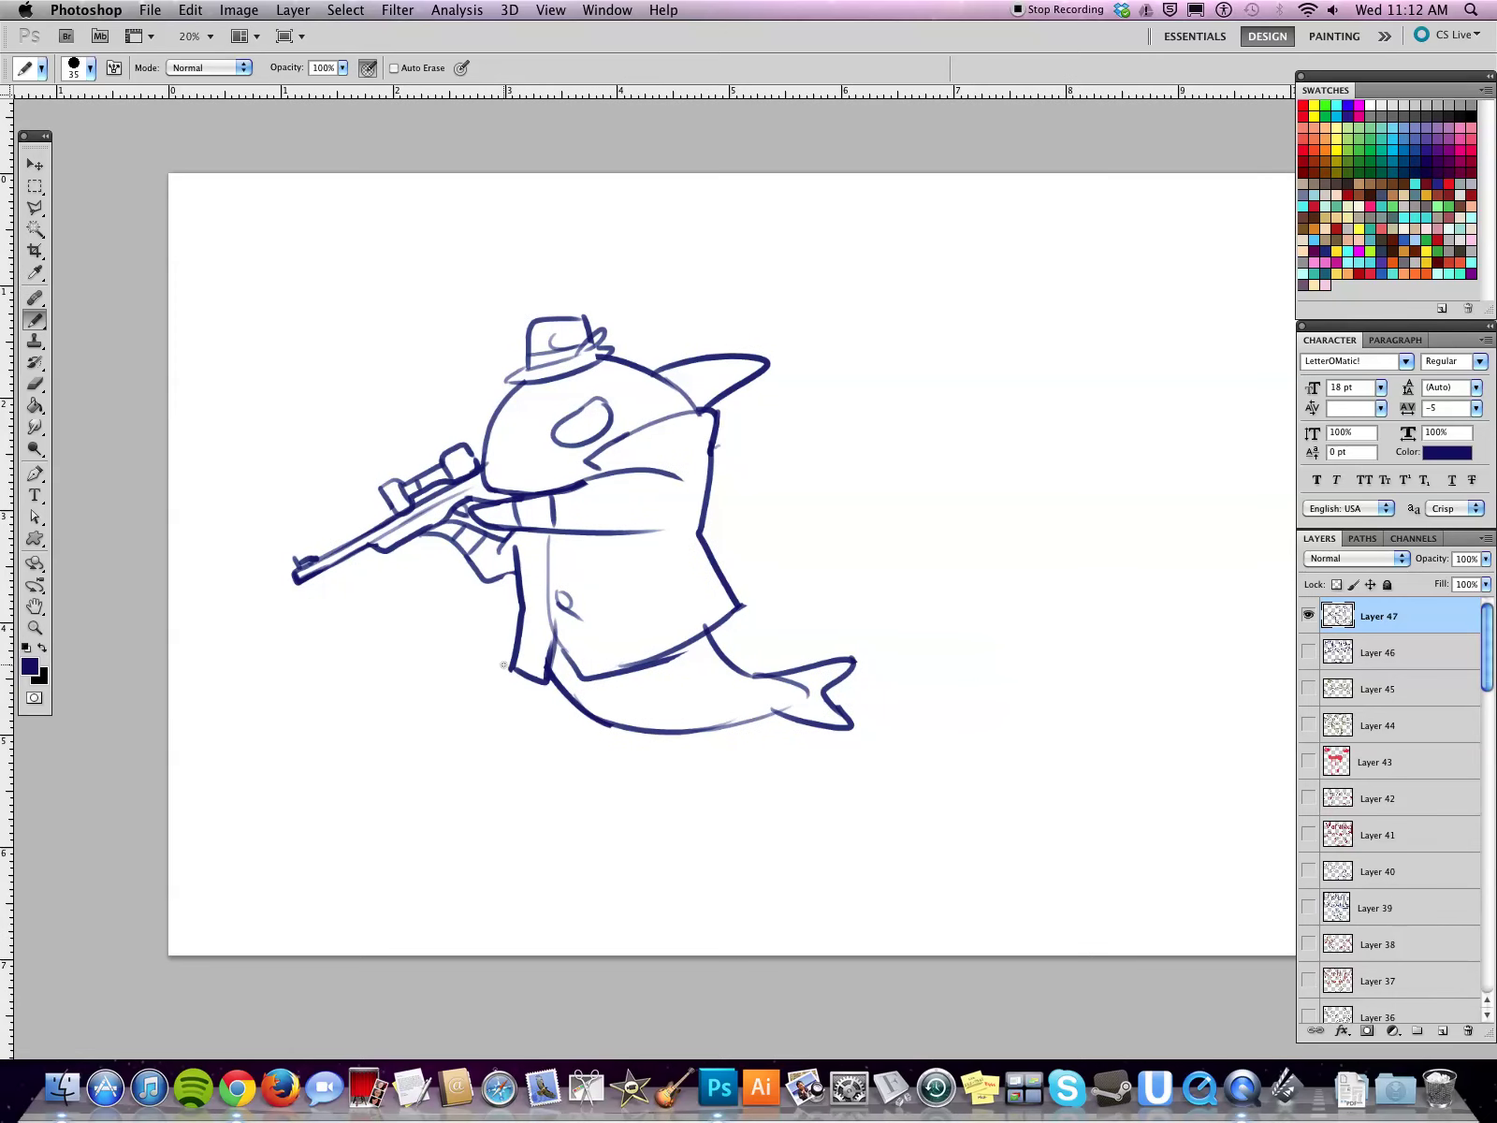
Step: Sketch the first horizontal and diagonal guide lines of a ledge beneath the character
drag(515, 628, 439, 628)
drag(339, 652, 552, 814)
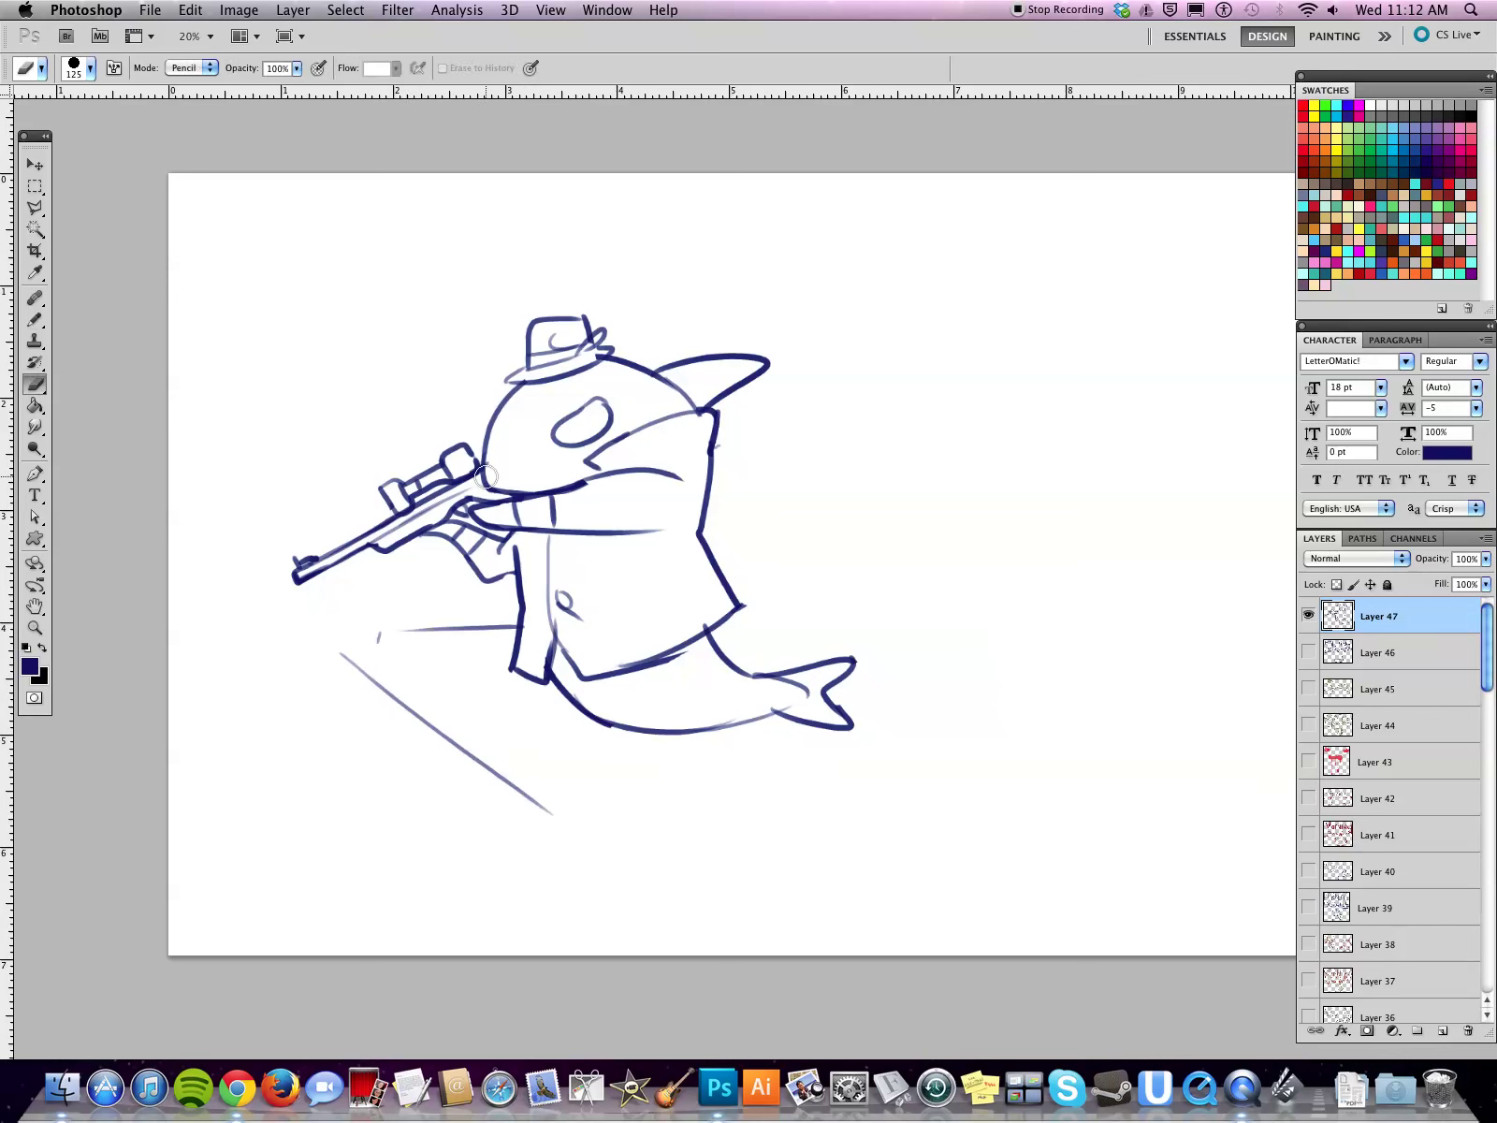
Step: Try detail strokes along the lower jaw just behind the rifle, undoing the unwanted ones
drag(487, 488, 543, 476)
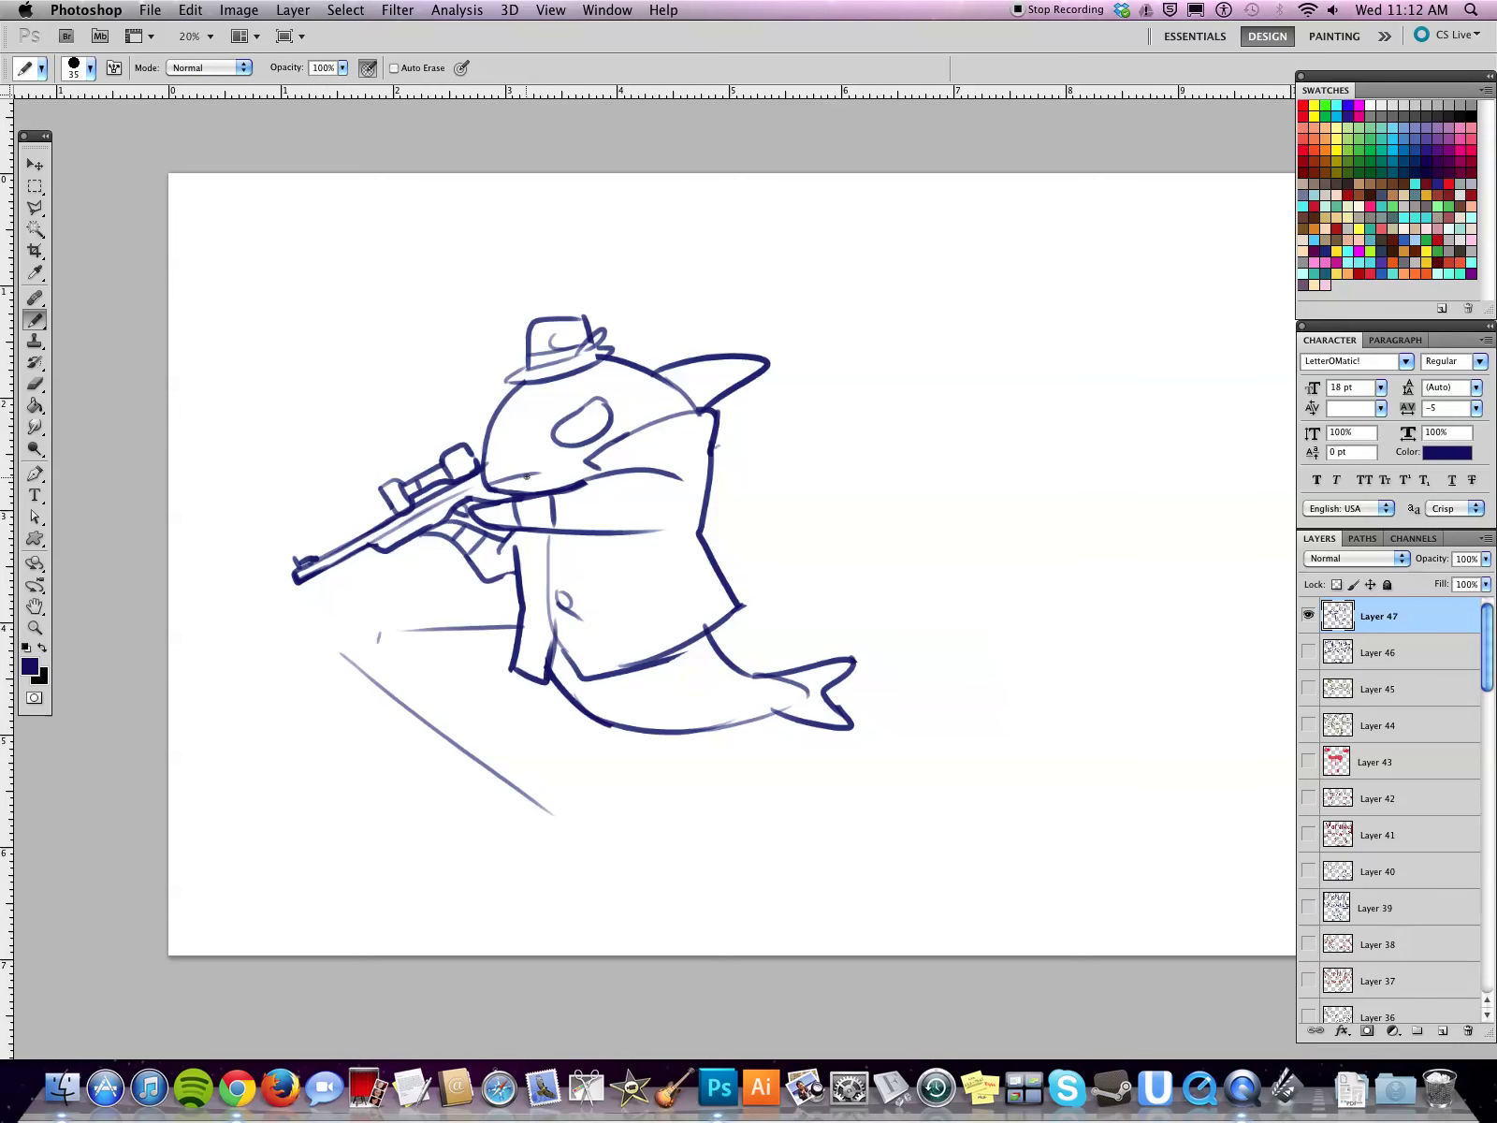
mouse_move(531, 476)
mouse_down()
mouse_move(536, 500)
mouse_move(532, 405)
mouse_up()
key(super+z)
key(super+z)
Step: Sketch the ledge in perspective with an inner top edge, parallel front edges for thickness and a vertical corner line
mouse_move(335, 625)
mouse_down()
mouse_move(481, 629)
mouse_move(619, 753)
mouse_move(694, 788)
mouse_up()
drag(412, 643, 548, 643)
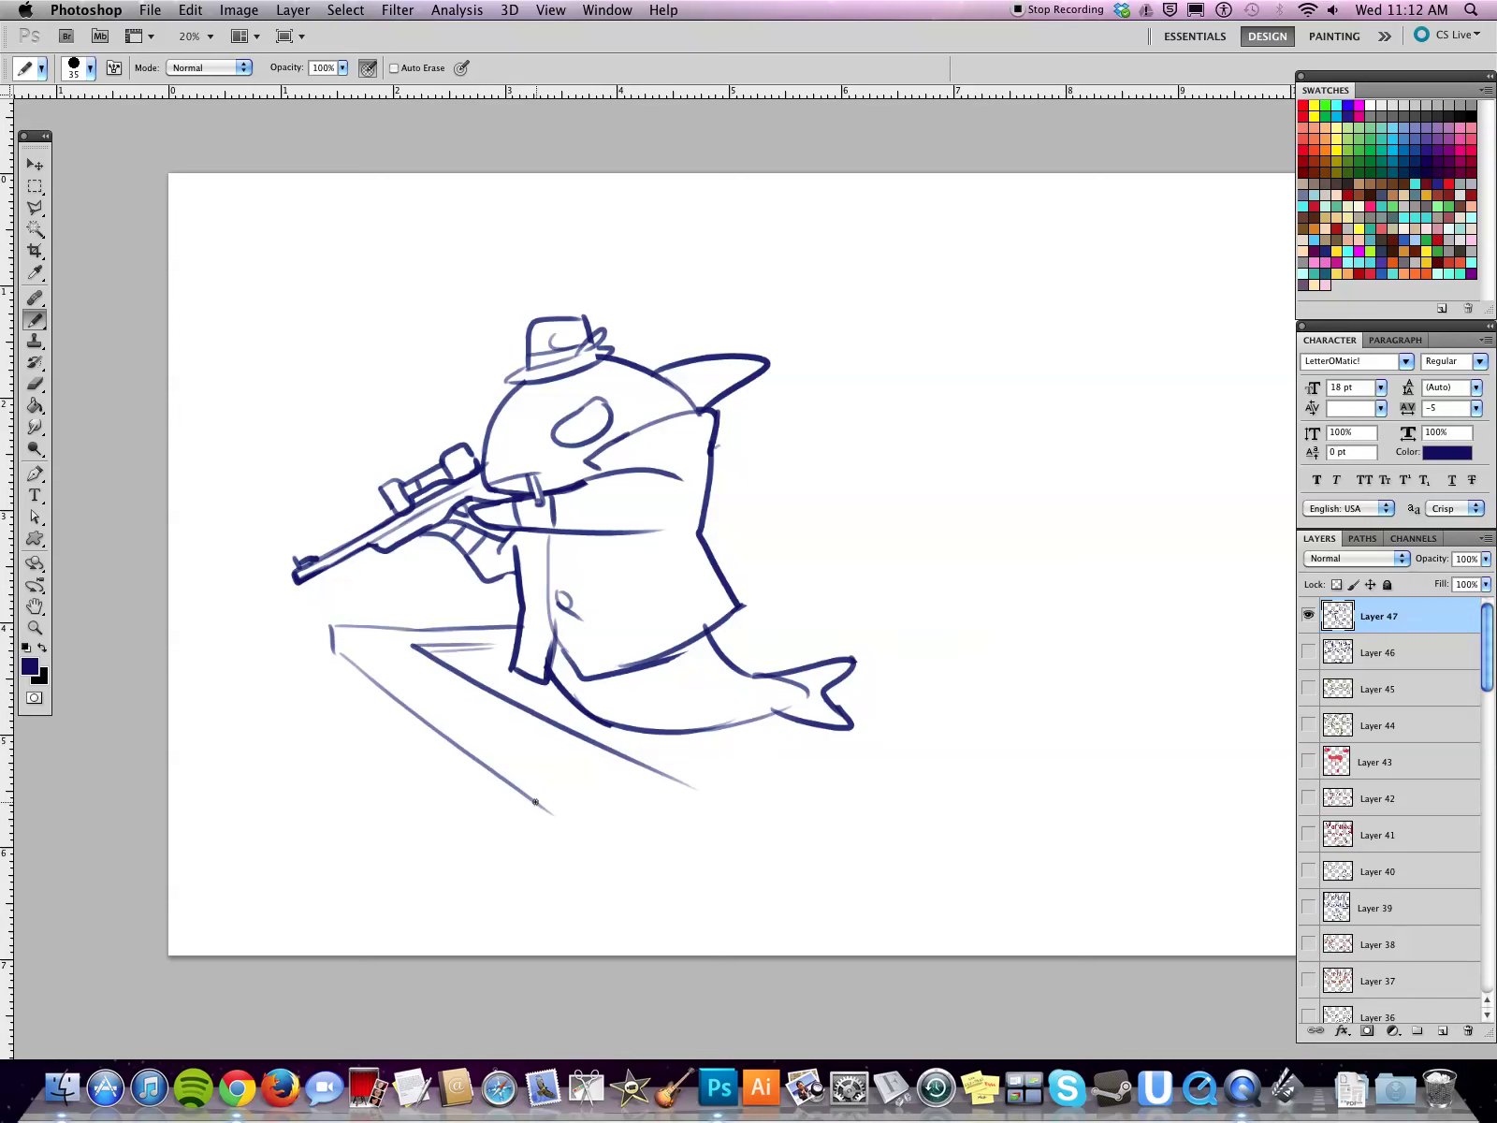
drag(333, 628, 597, 797)
drag(352, 660, 370, 833)
drag(524, 792, 625, 863)
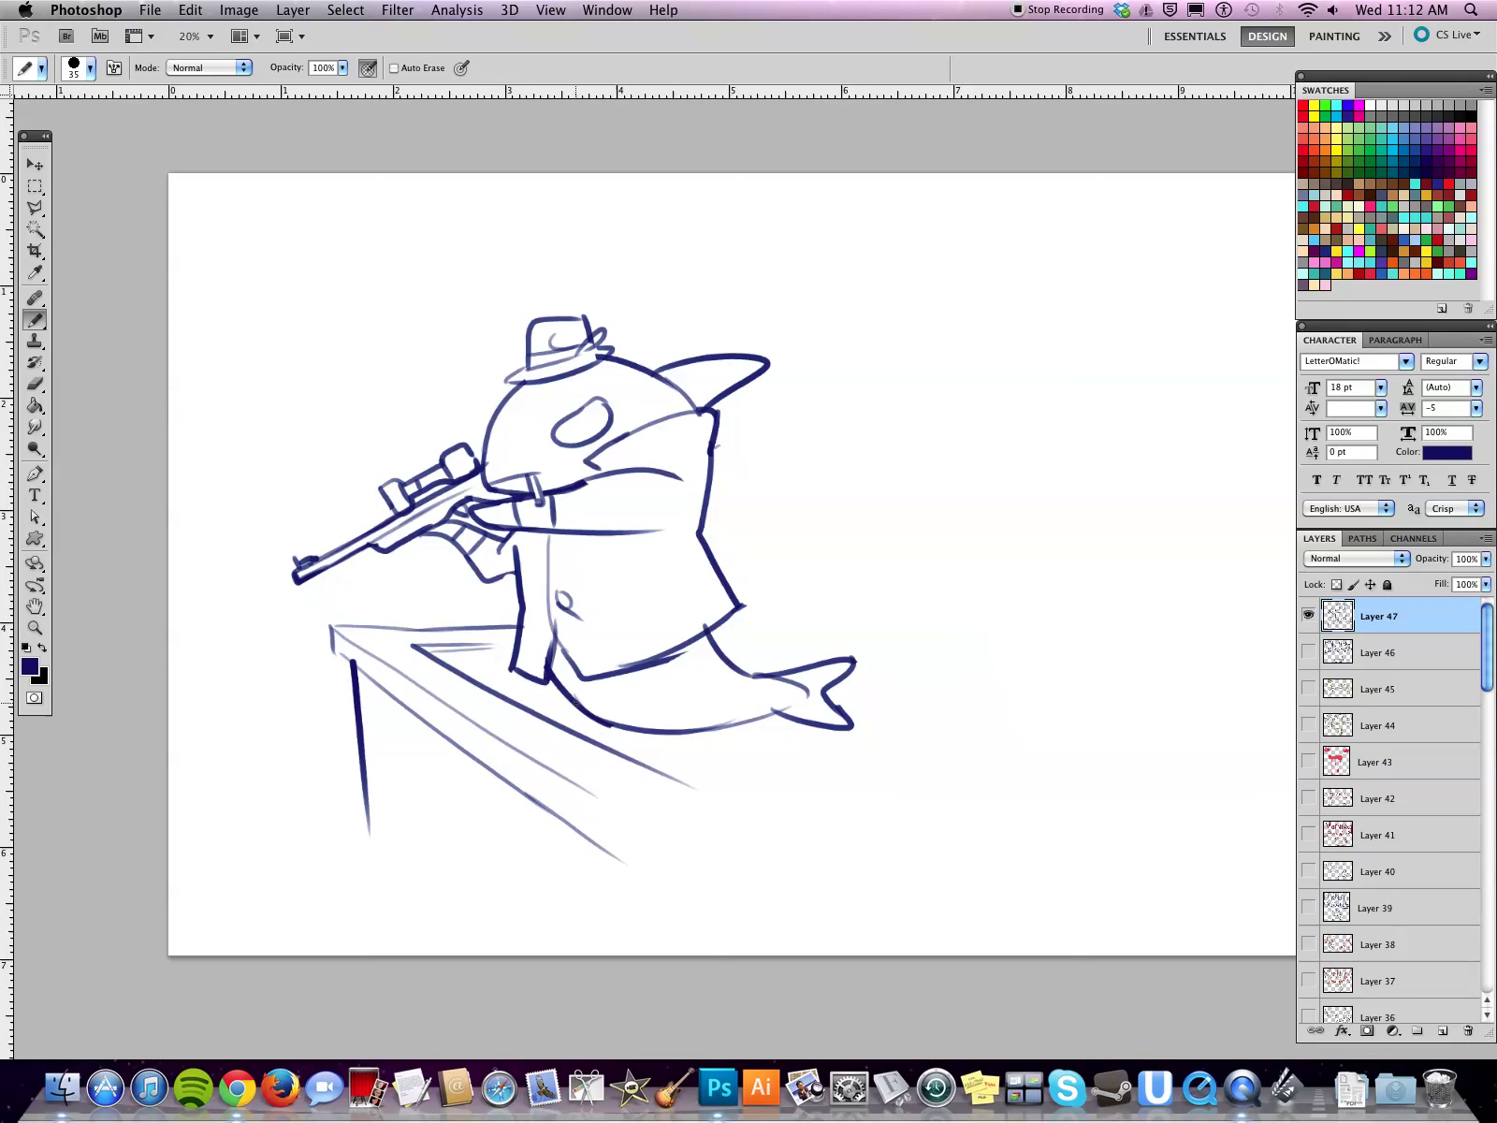
Step: Add short shading lines beneath the tail and small bubbles around the rifle-wielding character
drag(578, 724, 633, 736)
drag(301, 365, 283, 365)
drag(344, 286, 435, 239)
drag(239, 726, 251, 728)
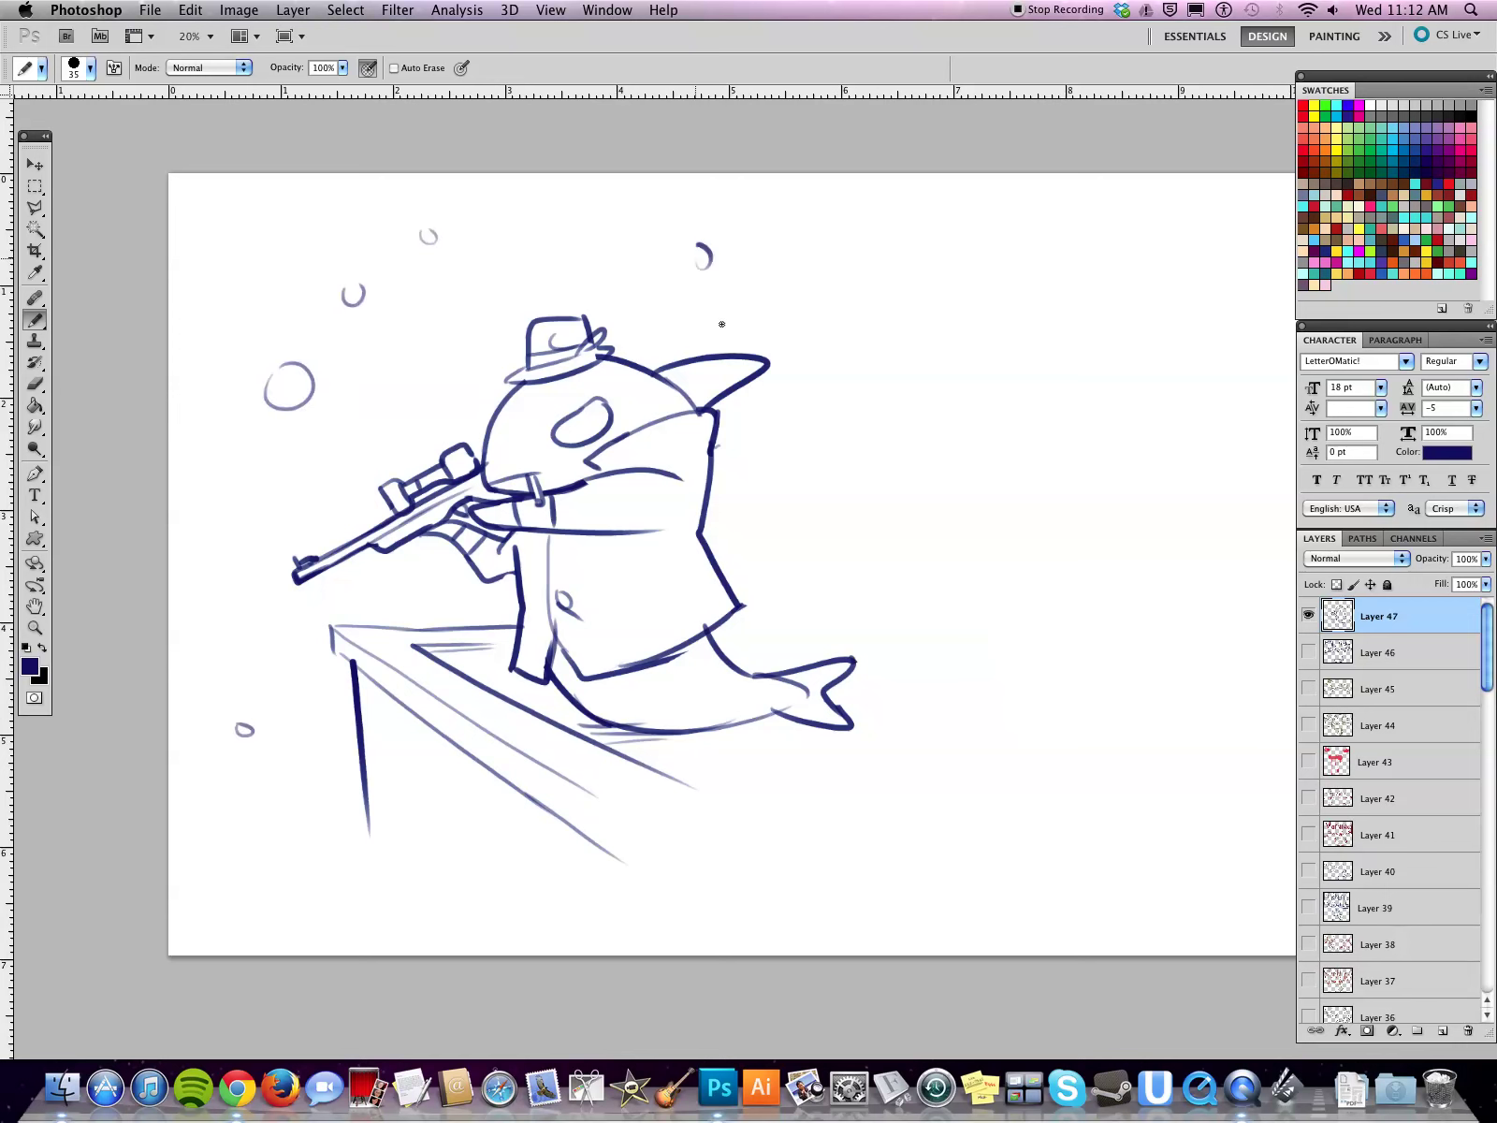
Step: Extend the ledge's back edge behind the coat and hatch short lines along the ledge's inner edge
mouse_move(711, 631)
mouse_down()
mouse_move(814, 627)
mouse_move(790, 638)
mouse_up()
drag(418, 645, 520, 646)
drag(451, 669, 500, 668)
Step: Sketch more bubbles beside the ledge corner and one small bubble above the rifle barrel
drag(866, 799, 768, 750)
key(a)
key(b)
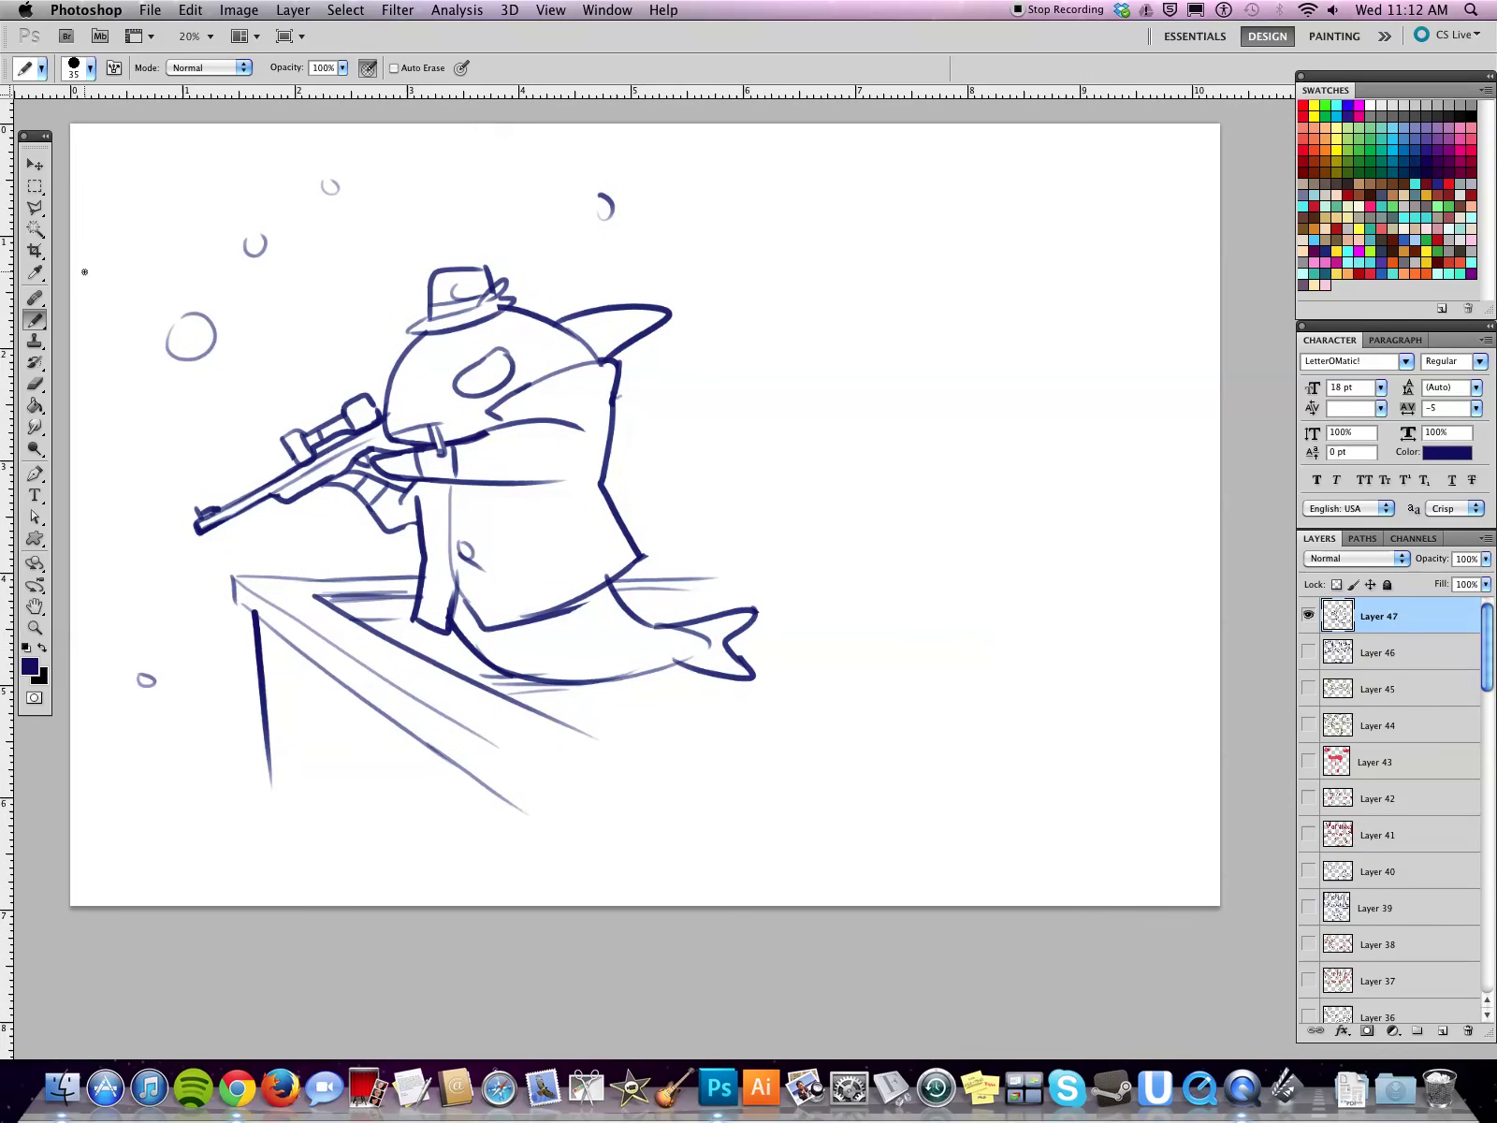
drag(189, 618, 186, 618)
drag(173, 695, 186, 704)
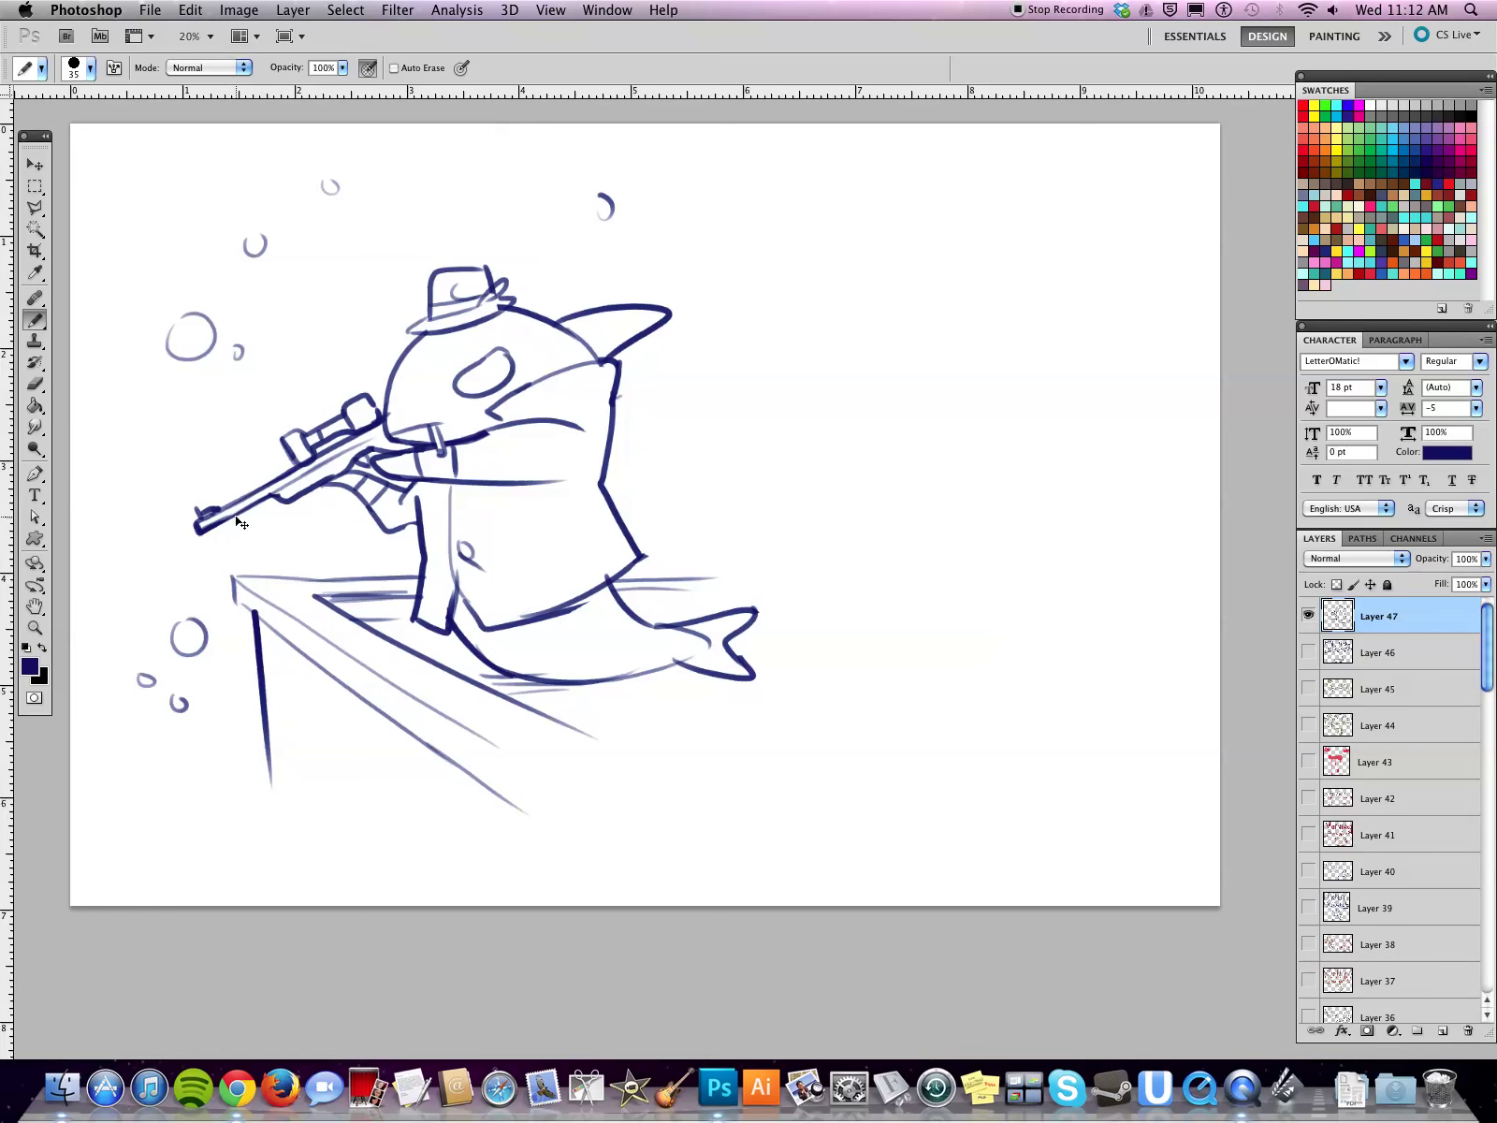
Step: Scale the whole sketch down proportionally to about 96% with its lower-left corner fixed
key(super+minus)
key(v)
mouse_move(664, 659)
mouse_down()
mouse_move(640, 661)
mouse_move(652, 650)
mouse_up()
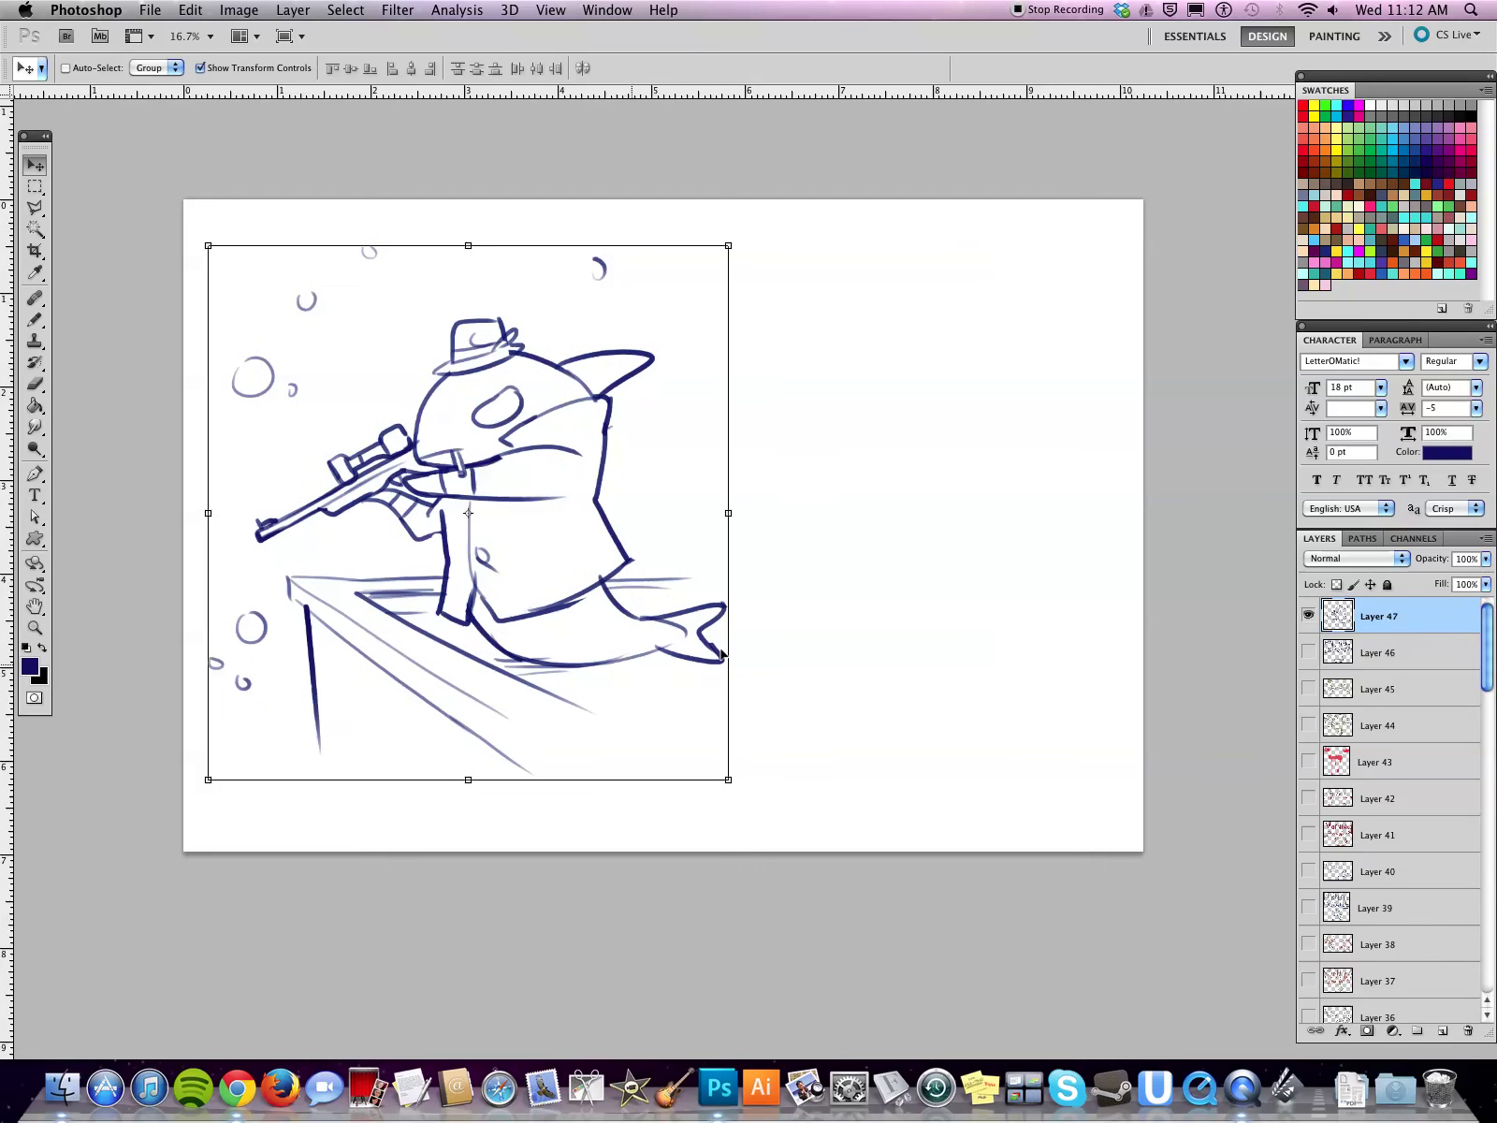
key(super+t)
drag(724, 246, 707, 268)
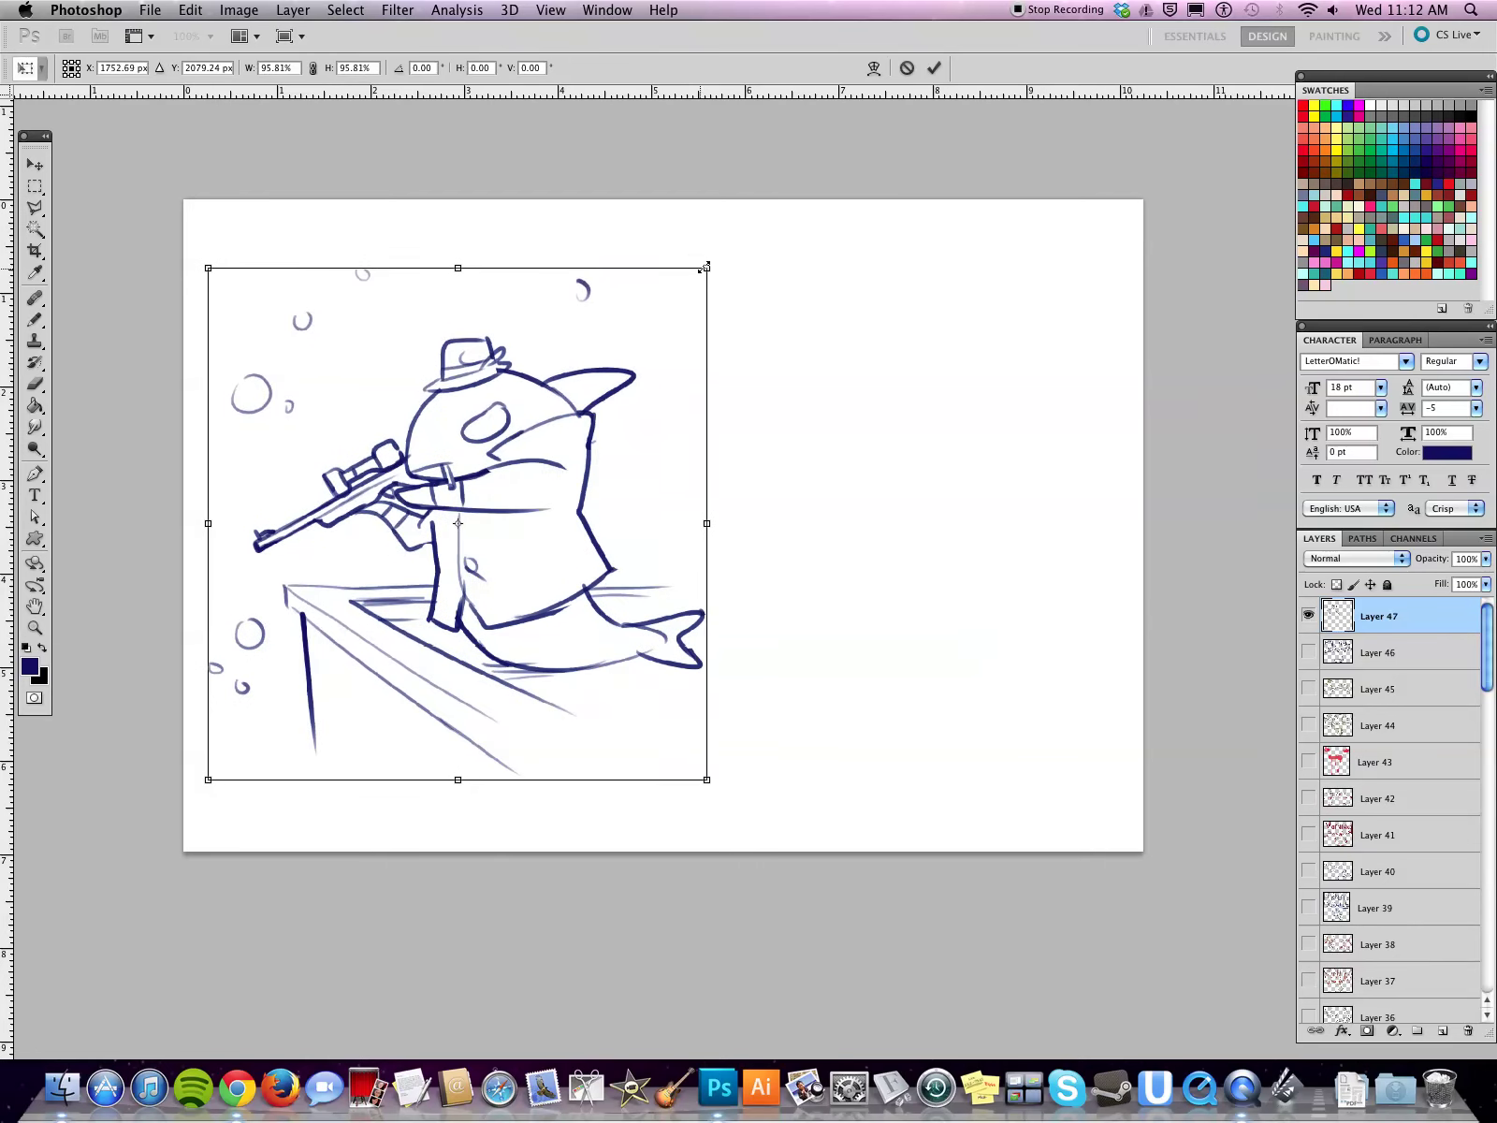
key(Return)
key(a)
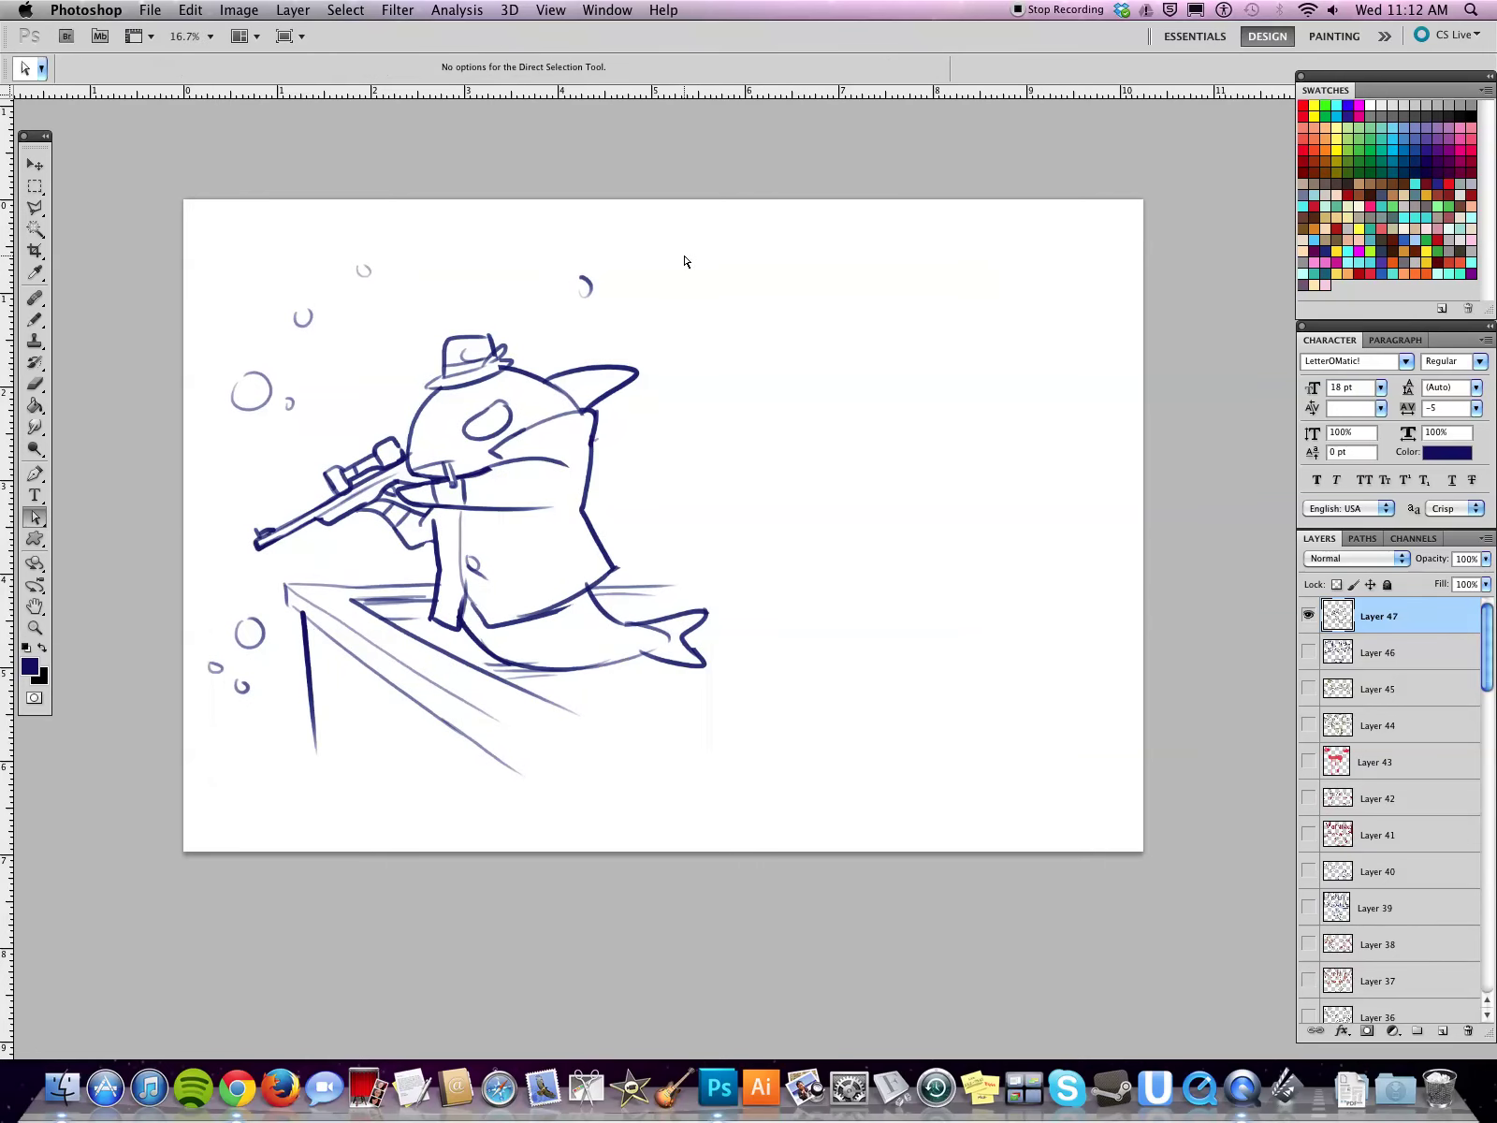
Step: Sketch a second orca's rounded head behind the sniper, with a lower jaw, mouth line and oval eye patch
drag(713, 668, 695, 657)
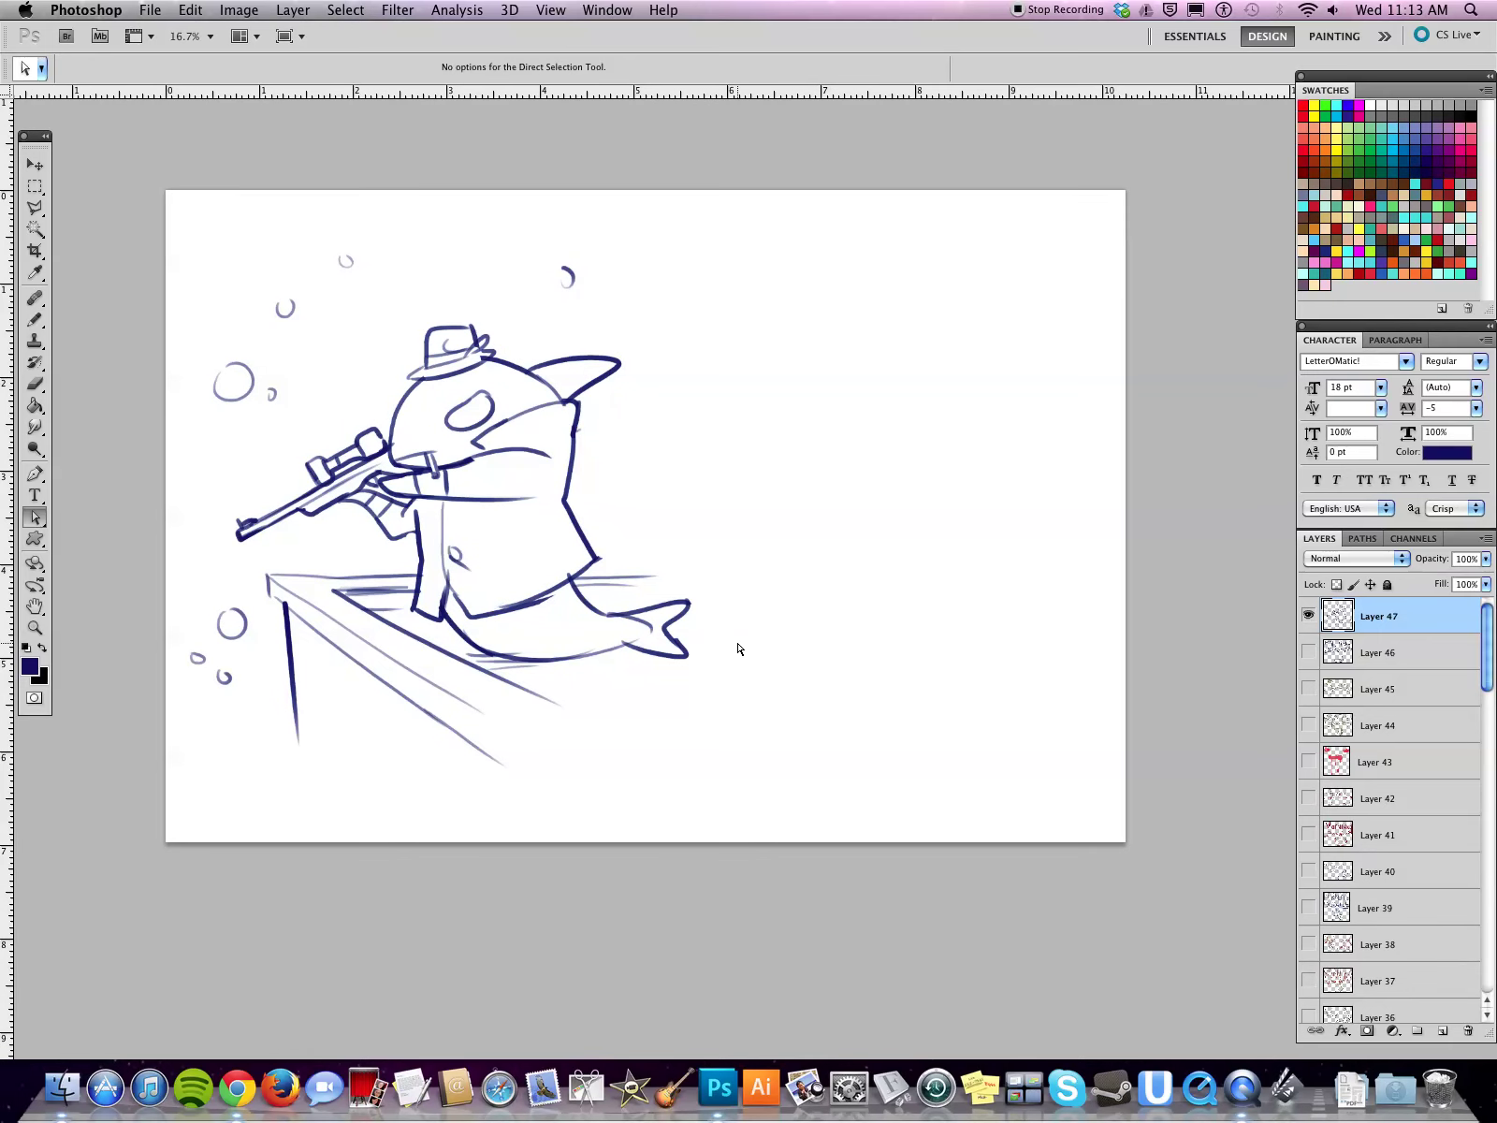
click(35, 320)
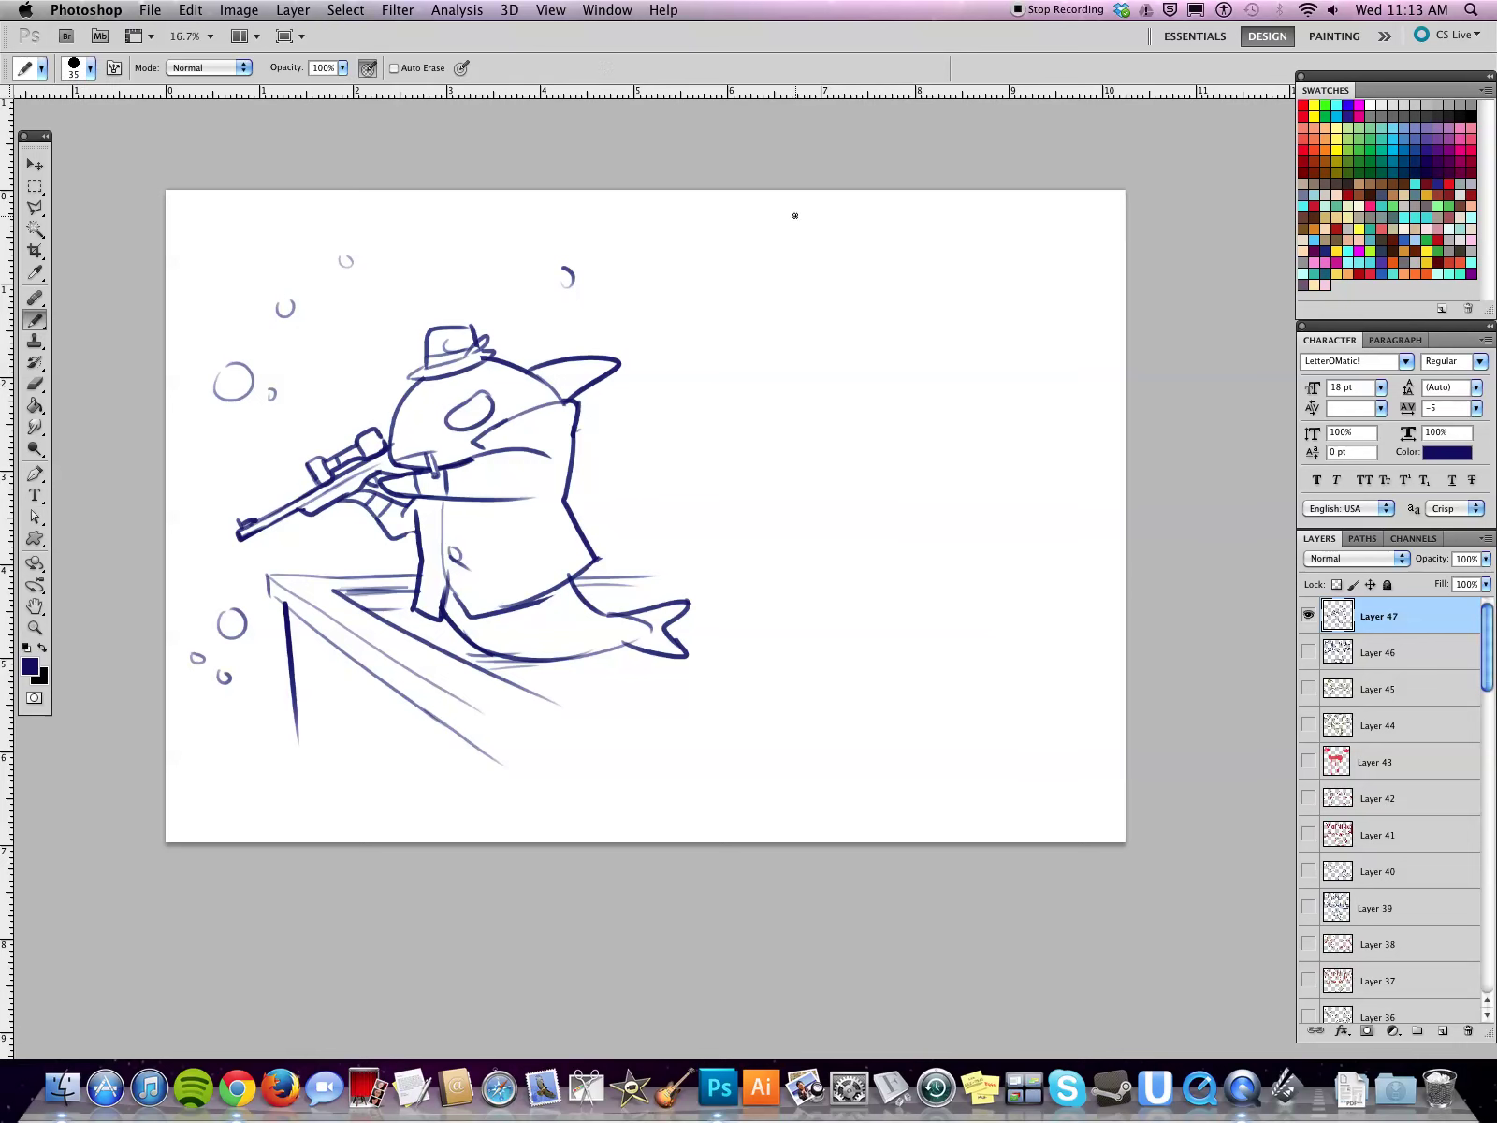
key(super+equal)
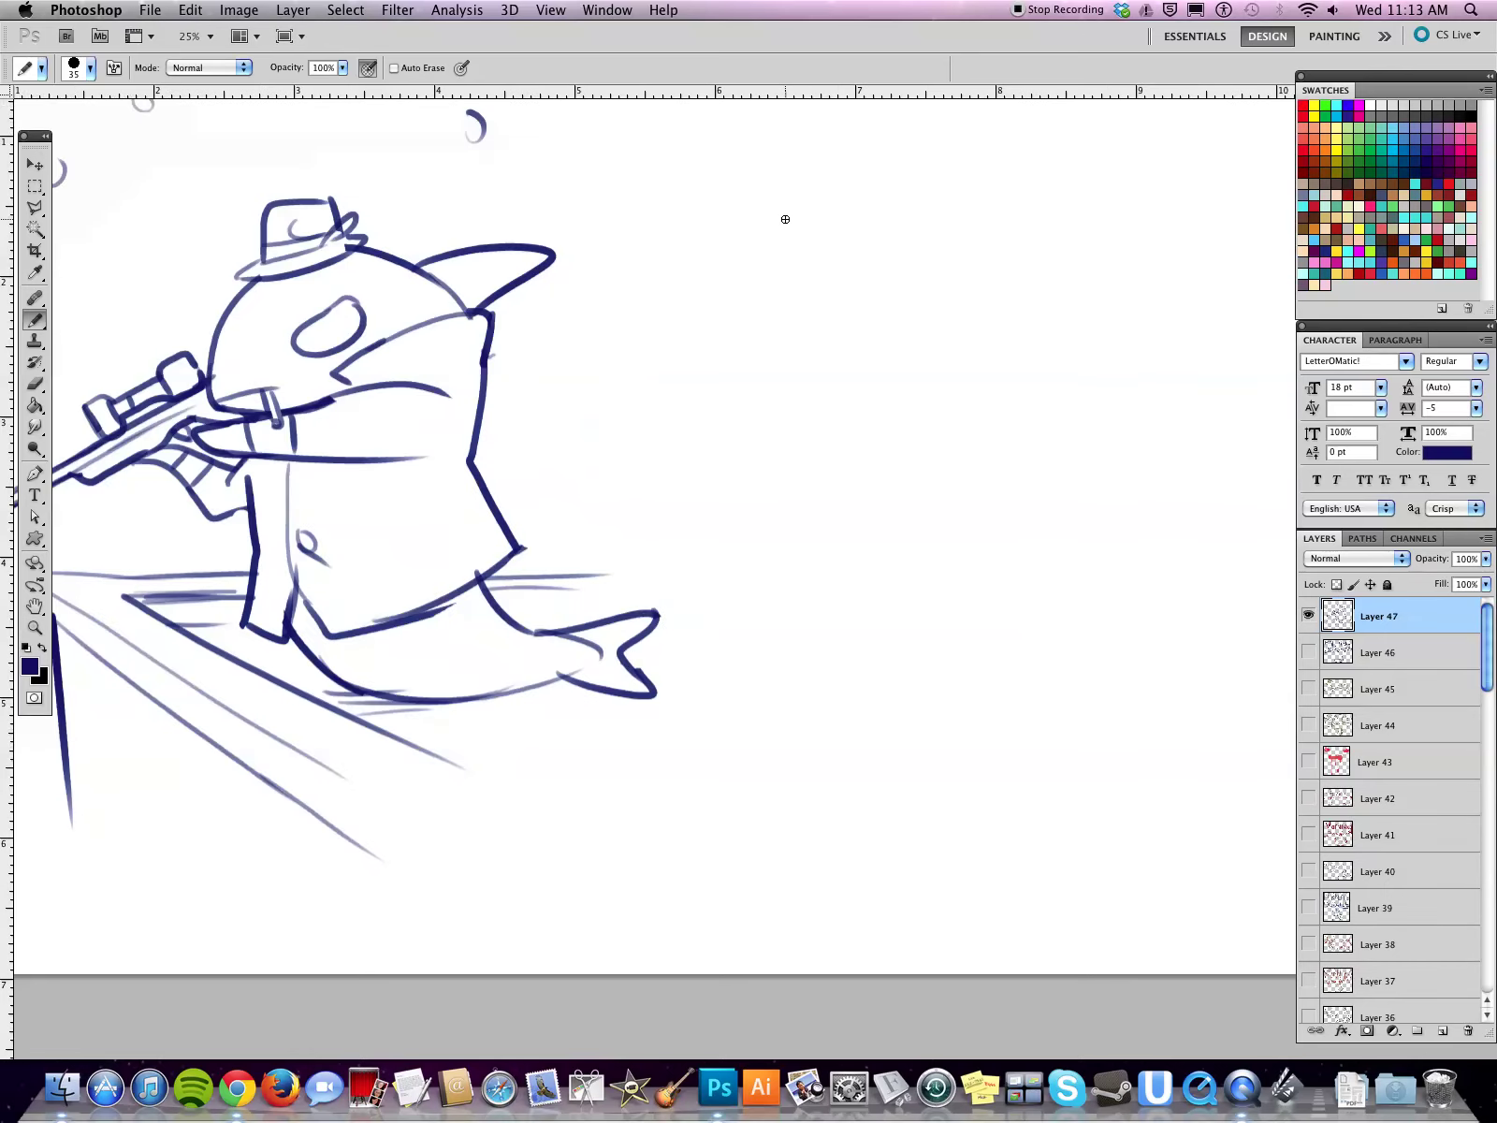
mouse_move(939, 575)
mouse_down()
mouse_move(1016, 755)
mouse_move(949, 762)
mouse_move(970, 721)
mouse_up()
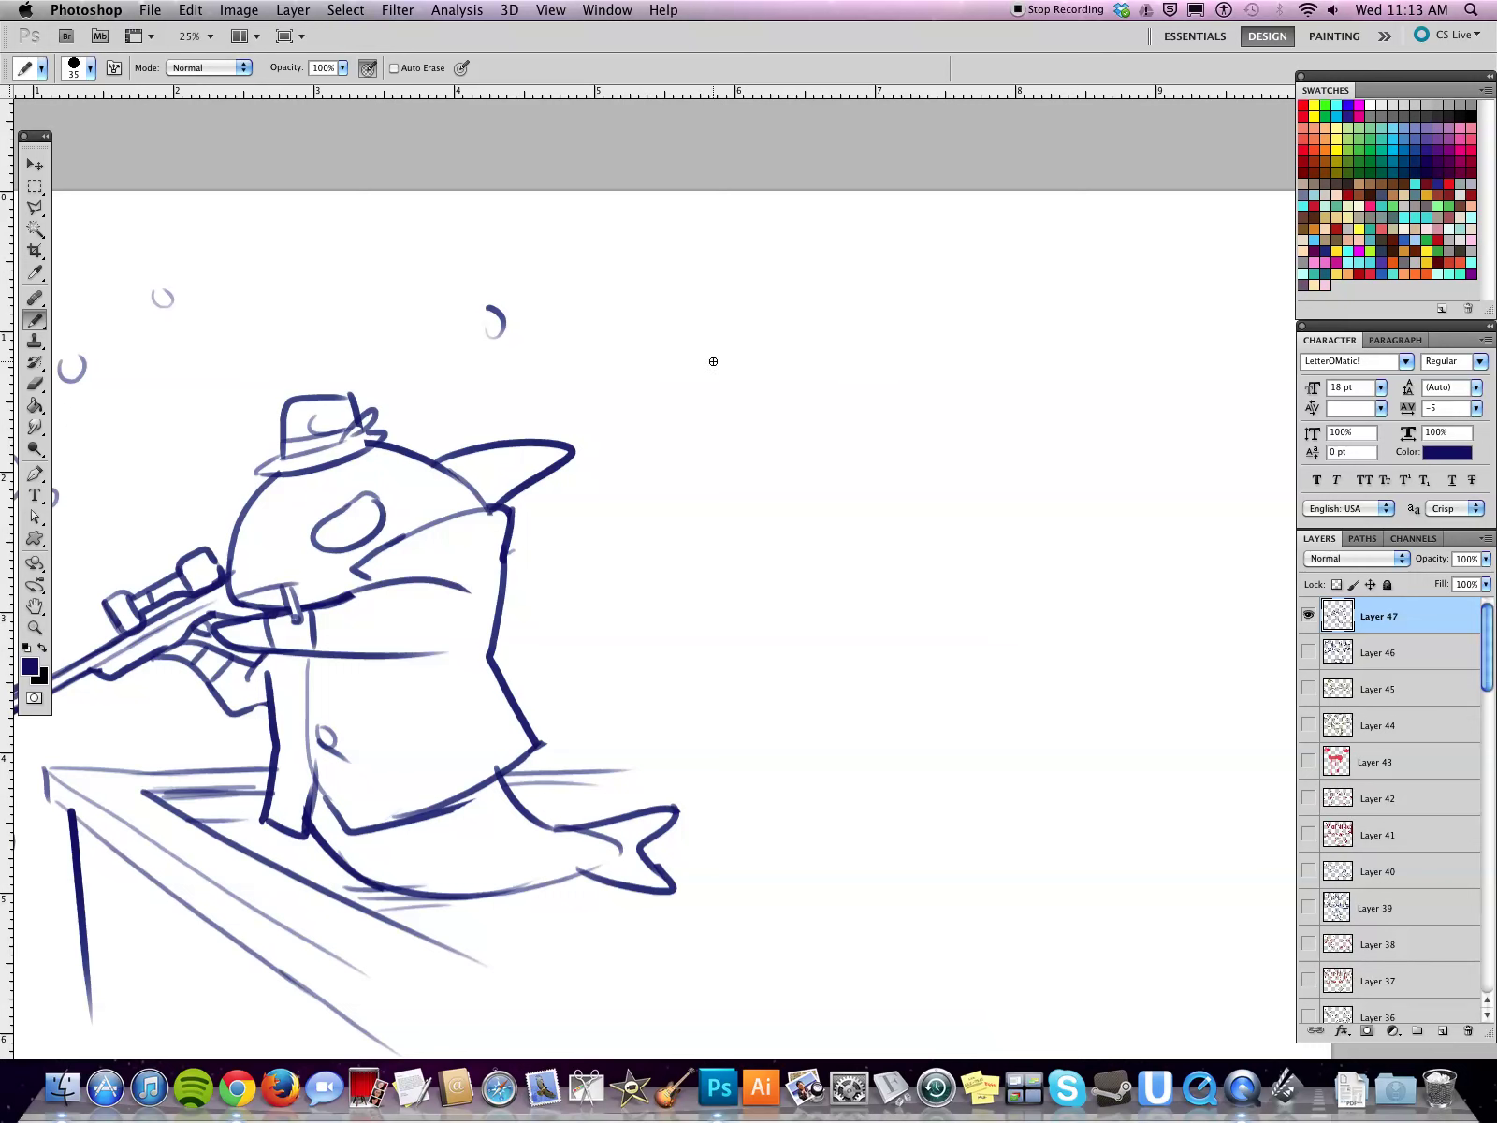
drag(672, 411, 844, 319)
mouse_move(682, 395)
mouse_down()
mouse_move(670, 440)
mouse_move(702, 456)
mouse_up()
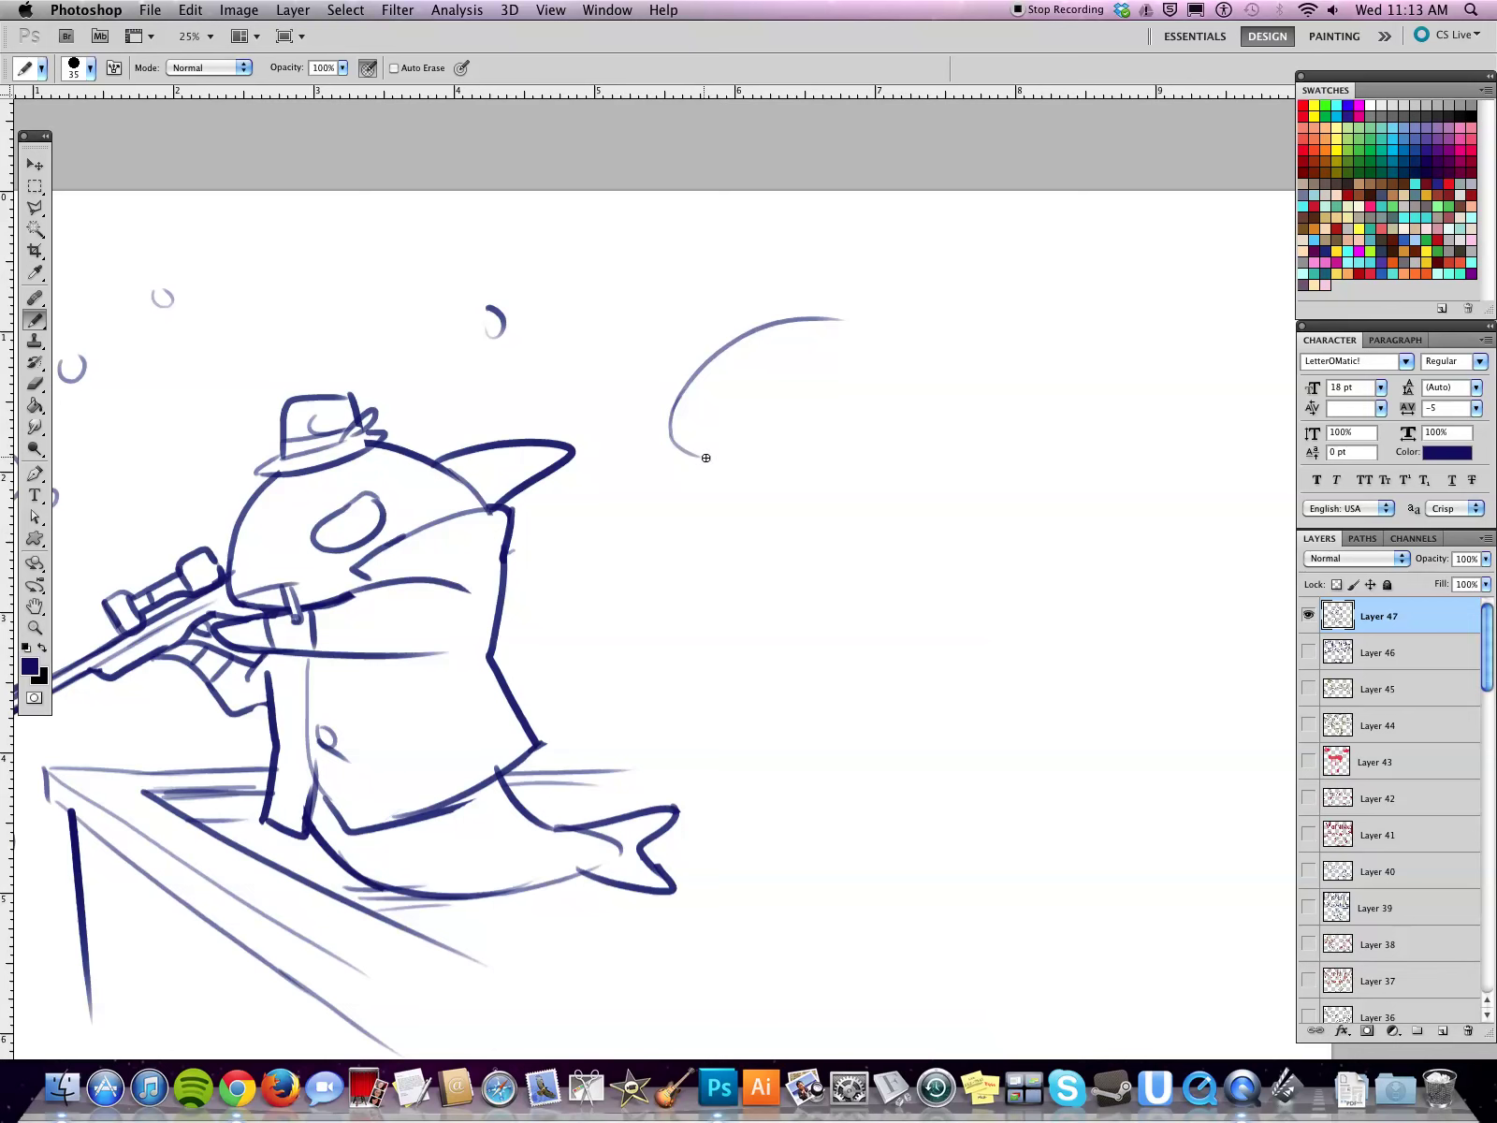
drag(693, 456, 788, 479)
mouse_move(672, 436)
mouse_down()
mouse_move(820, 379)
mouse_move(855, 396)
mouse_move(810, 393)
mouse_move(839, 354)
mouse_up()
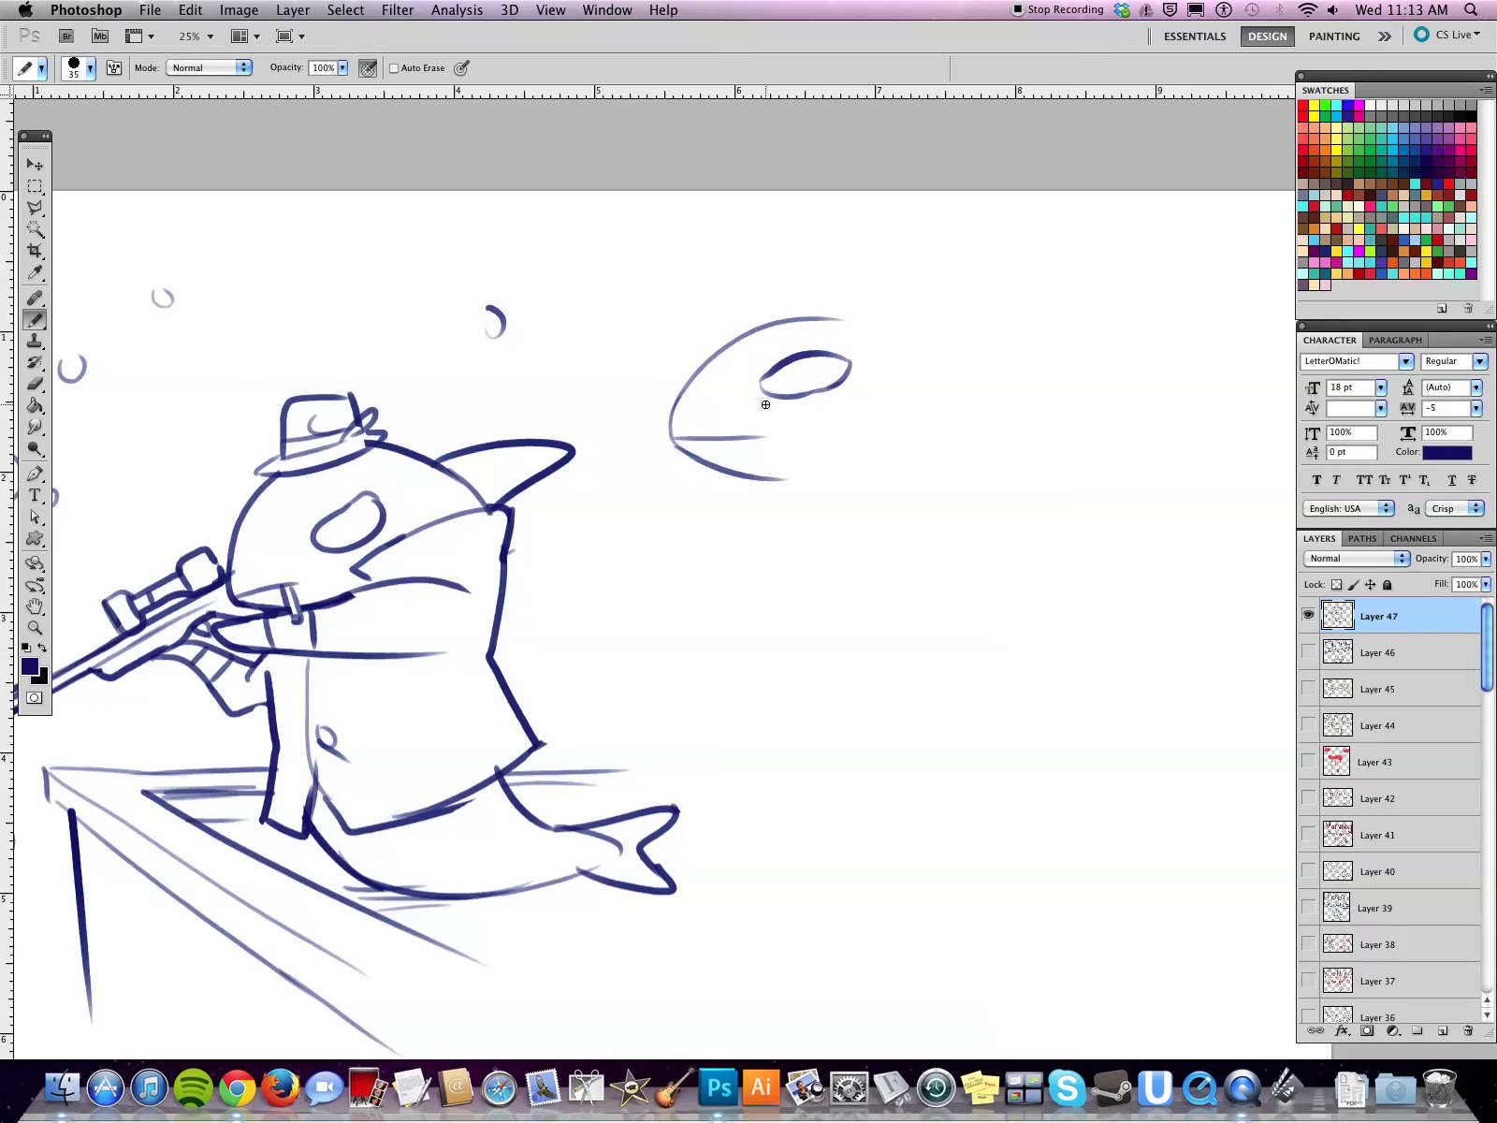
Step: Draw the second orca's small eye, angry brow and smile corner, and extend its back line from the head
drag(763, 401, 764, 400)
mouse_move(751, 399)
mouse_down()
mouse_move(775, 388)
mouse_move(791, 421)
mouse_up()
drag(826, 320, 948, 365)
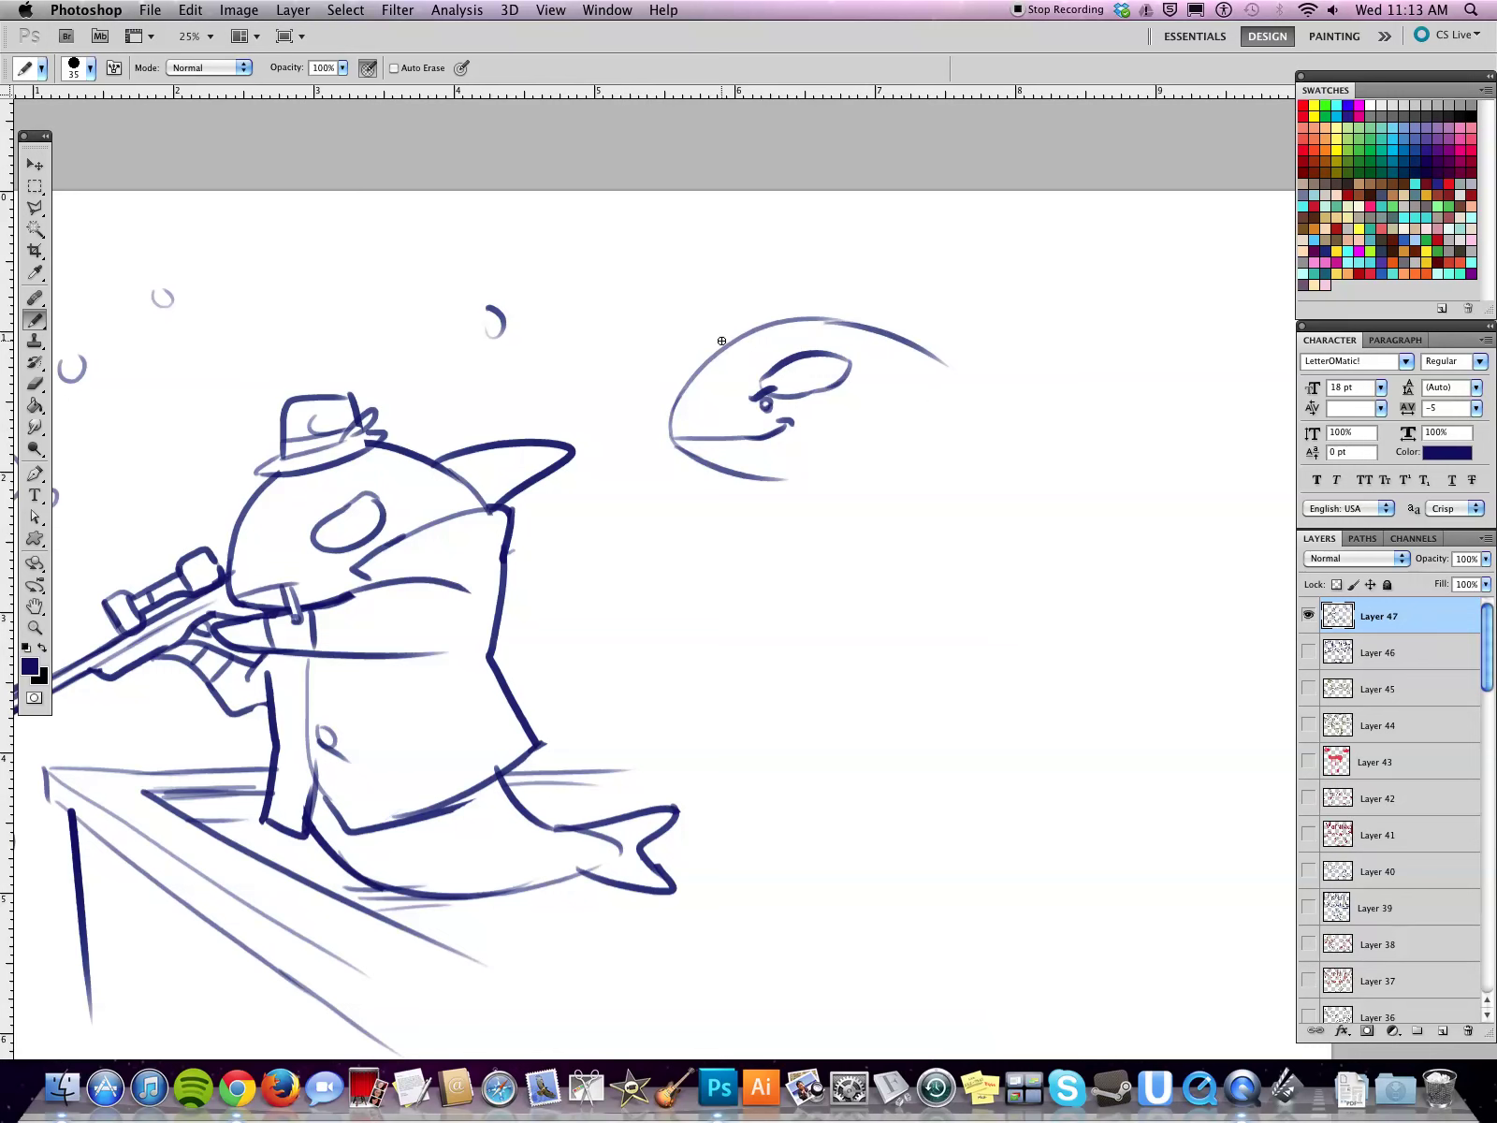
Step: Extend the second orca's jaw line and sketch a curved, downward-hanging flipper on each side of its body
drag(753, 475, 821, 496)
drag(889, 441, 994, 535)
mouse_move(893, 481)
mouse_down()
mouse_move(959, 584)
mouse_move(945, 545)
mouse_move(999, 529)
mouse_up()
mouse_move(704, 466)
mouse_down()
mouse_move(652, 528)
mouse_move(721, 513)
mouse_up()
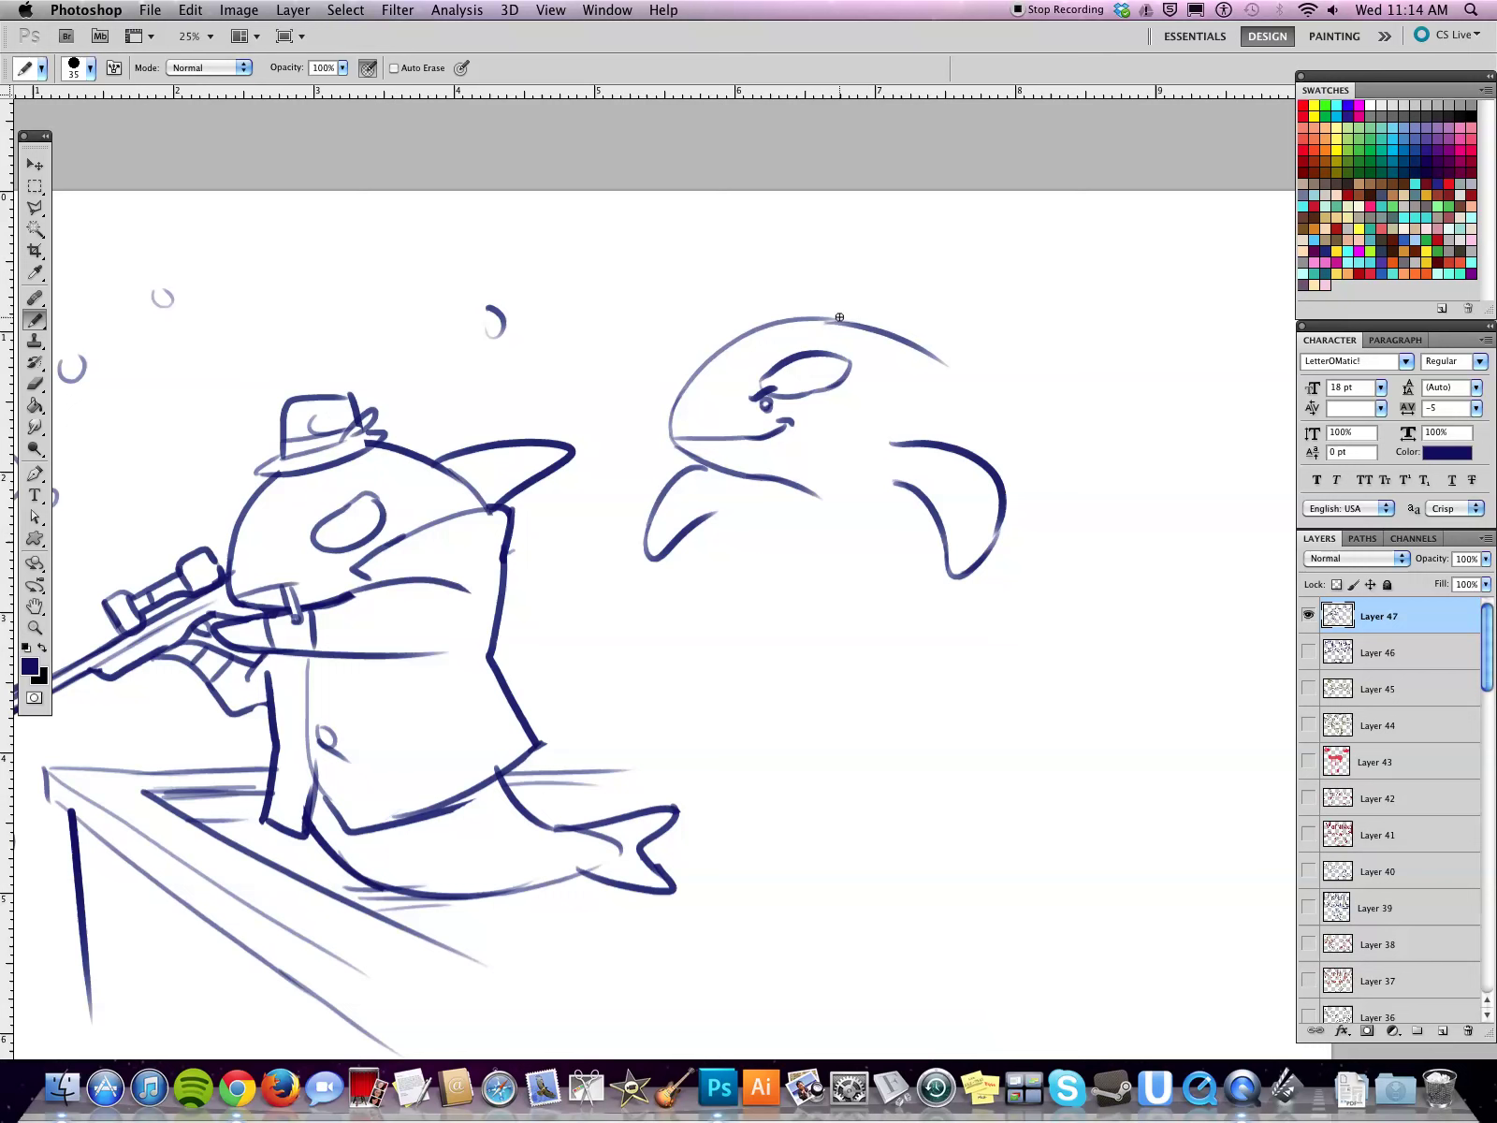
Step: Sketch a pointed hood around the second orca's head and crosshatched wraps on both flippers
mouse_move(823, 473)
mouse_down()
mouse_move(831, 484)
mouse_move(865, 401)
mouse_move(856, 354)
mouse_move(747, 322)
mouse_move(801, 293)
mouse_move(953, 283)
mouse_move(915, 438)
mouse_move(926, 373)
mouse_up()
mouse_move(926, 448)
mouse_down()
mouse_move(962, 450)
mouse_move(957, 546)
mouse_move(944, 543)
mouse_move(995, 523)
mouse_move(949, 487)
mouse_move(948, 540)
mouse_move(972, 487)
mouse_move(977, 503)
mouse_move(946, 491)
mouse_move(999, 526)
mouse_move(948, 451)
mouse_up()
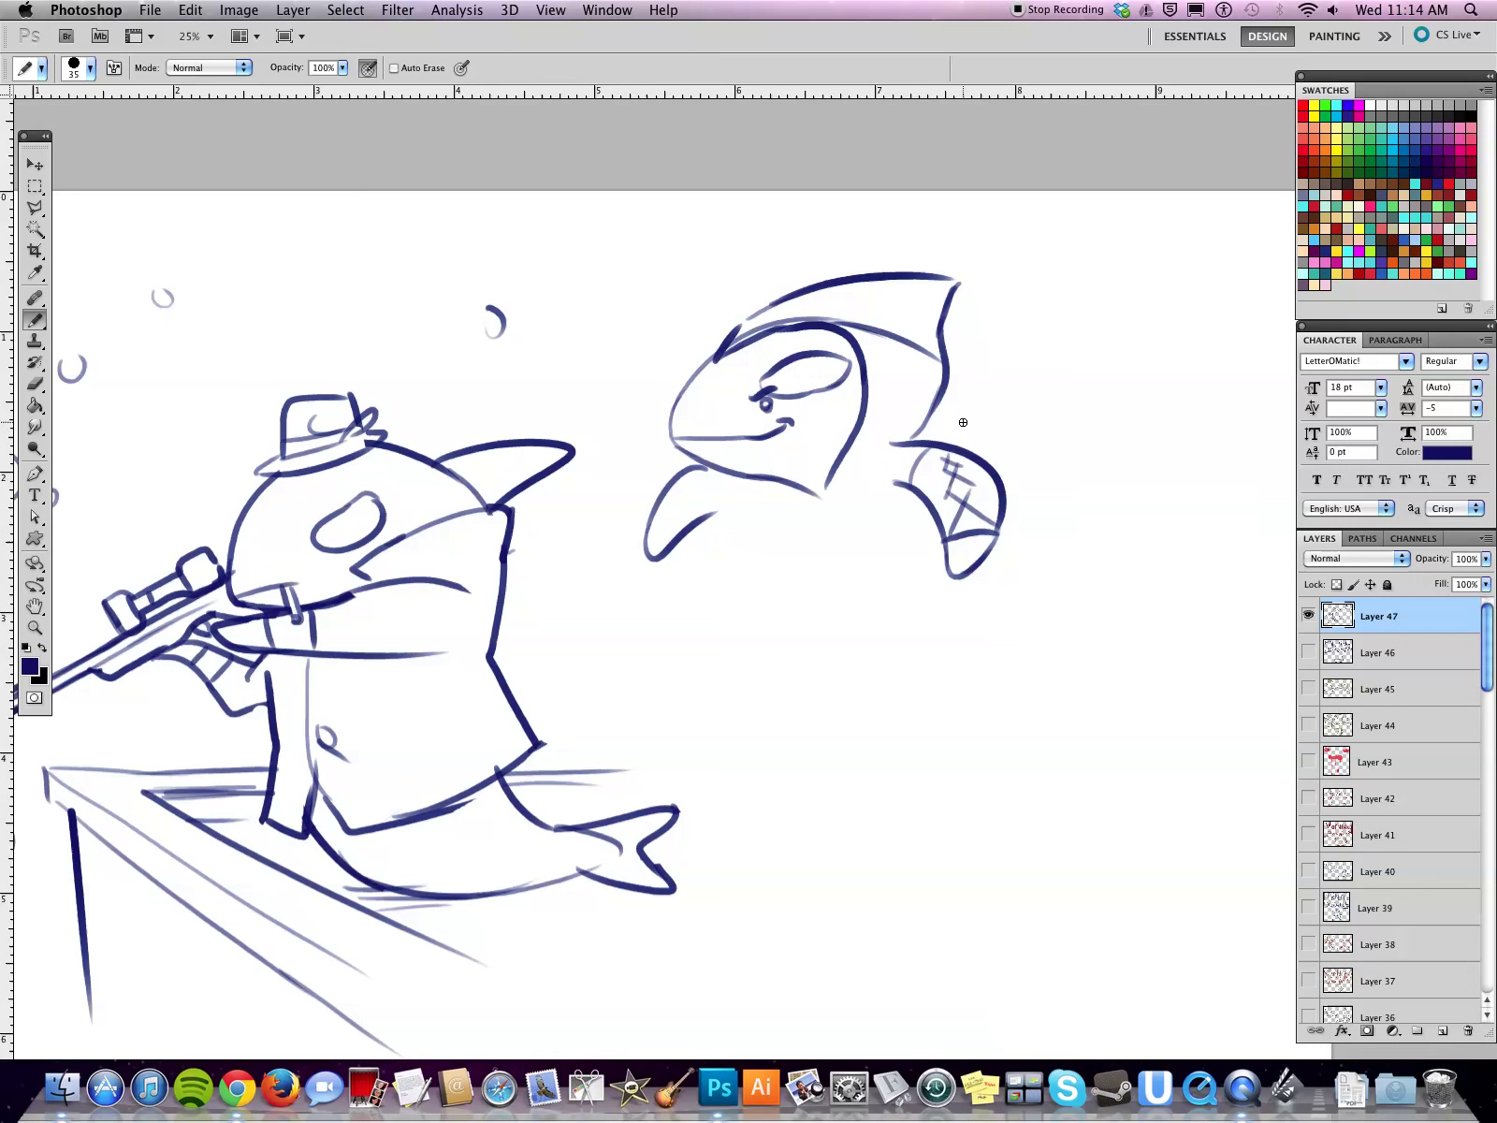
mouse_move(654, 534)
mouse_down()
mouse_move(685, 516)
mouse_move(665, 513)
mouse_move(686, 489)
mouse_up()
Step: Draw a long pointed blade under each flipper and a line trailing back from behind the hood
mouse_move(934, 532)
mouse_down()
mouse_move(923, 712)
mouse_move(959, 569)
mouse_up()
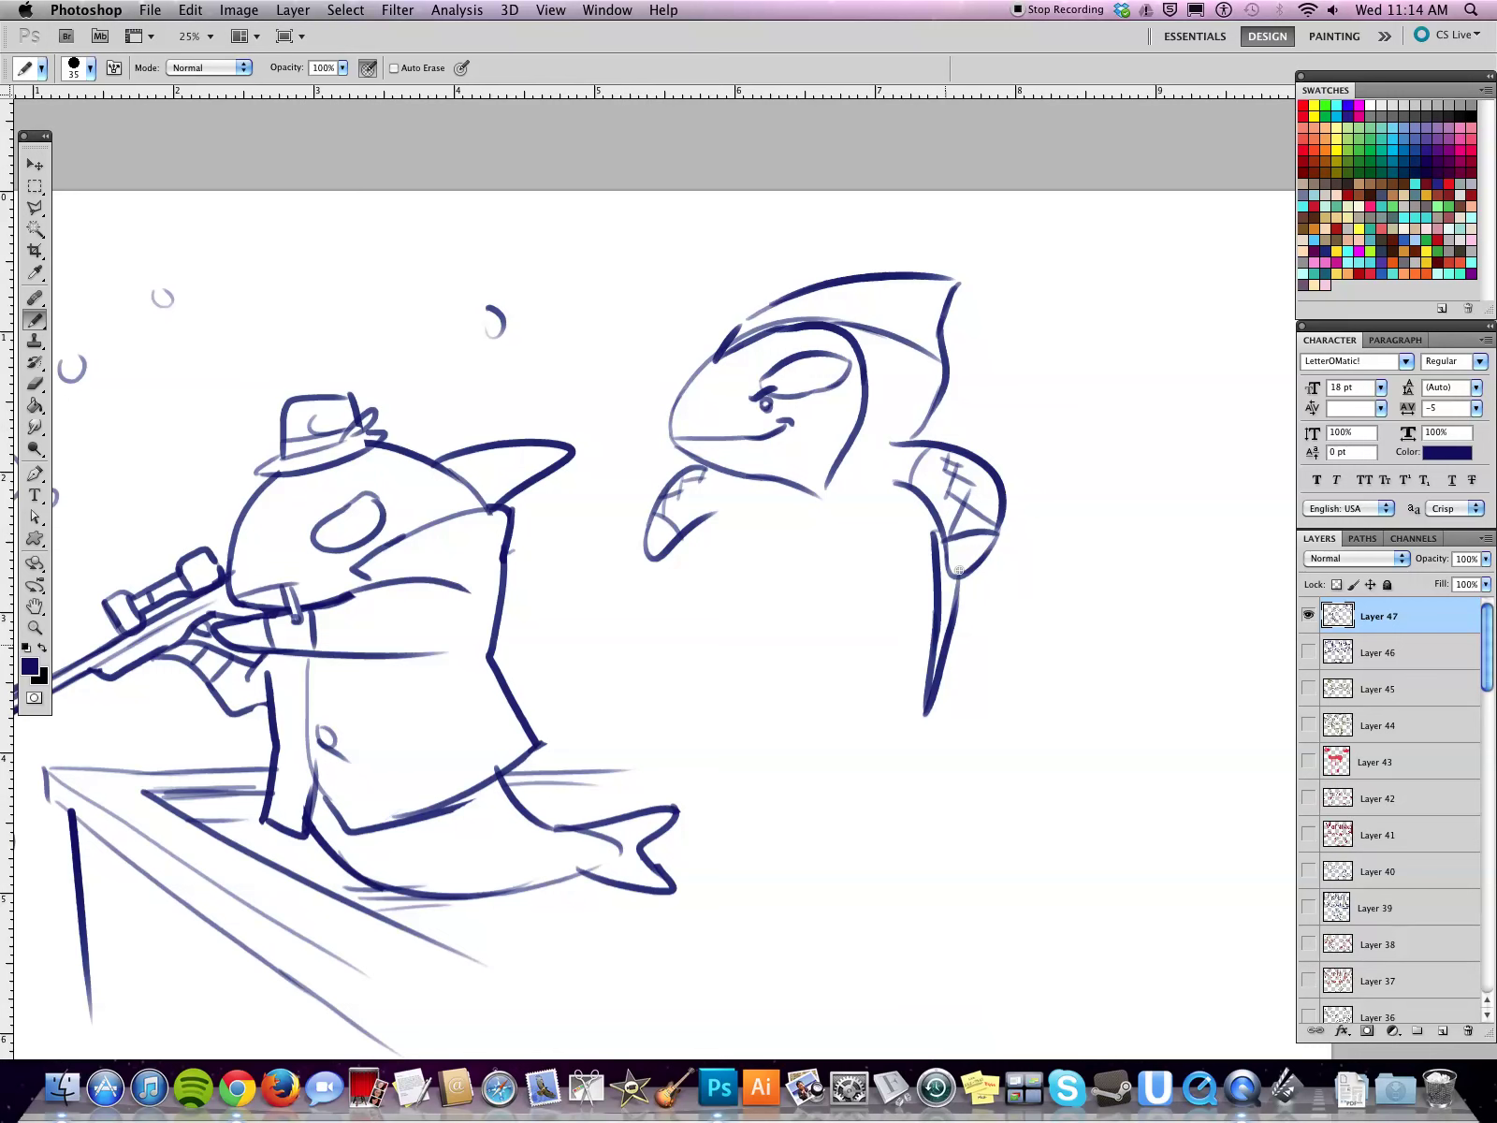
mouse_move(689, 533)
mouse_down()
mouse_move(700, 540)
mouse_move(630, 634)
mouse_move(594, 658)
mouse_move(699, 540)
mouse_up()
drag(950, 361, 973, 372)
drag(939, 348, 1027, 385)
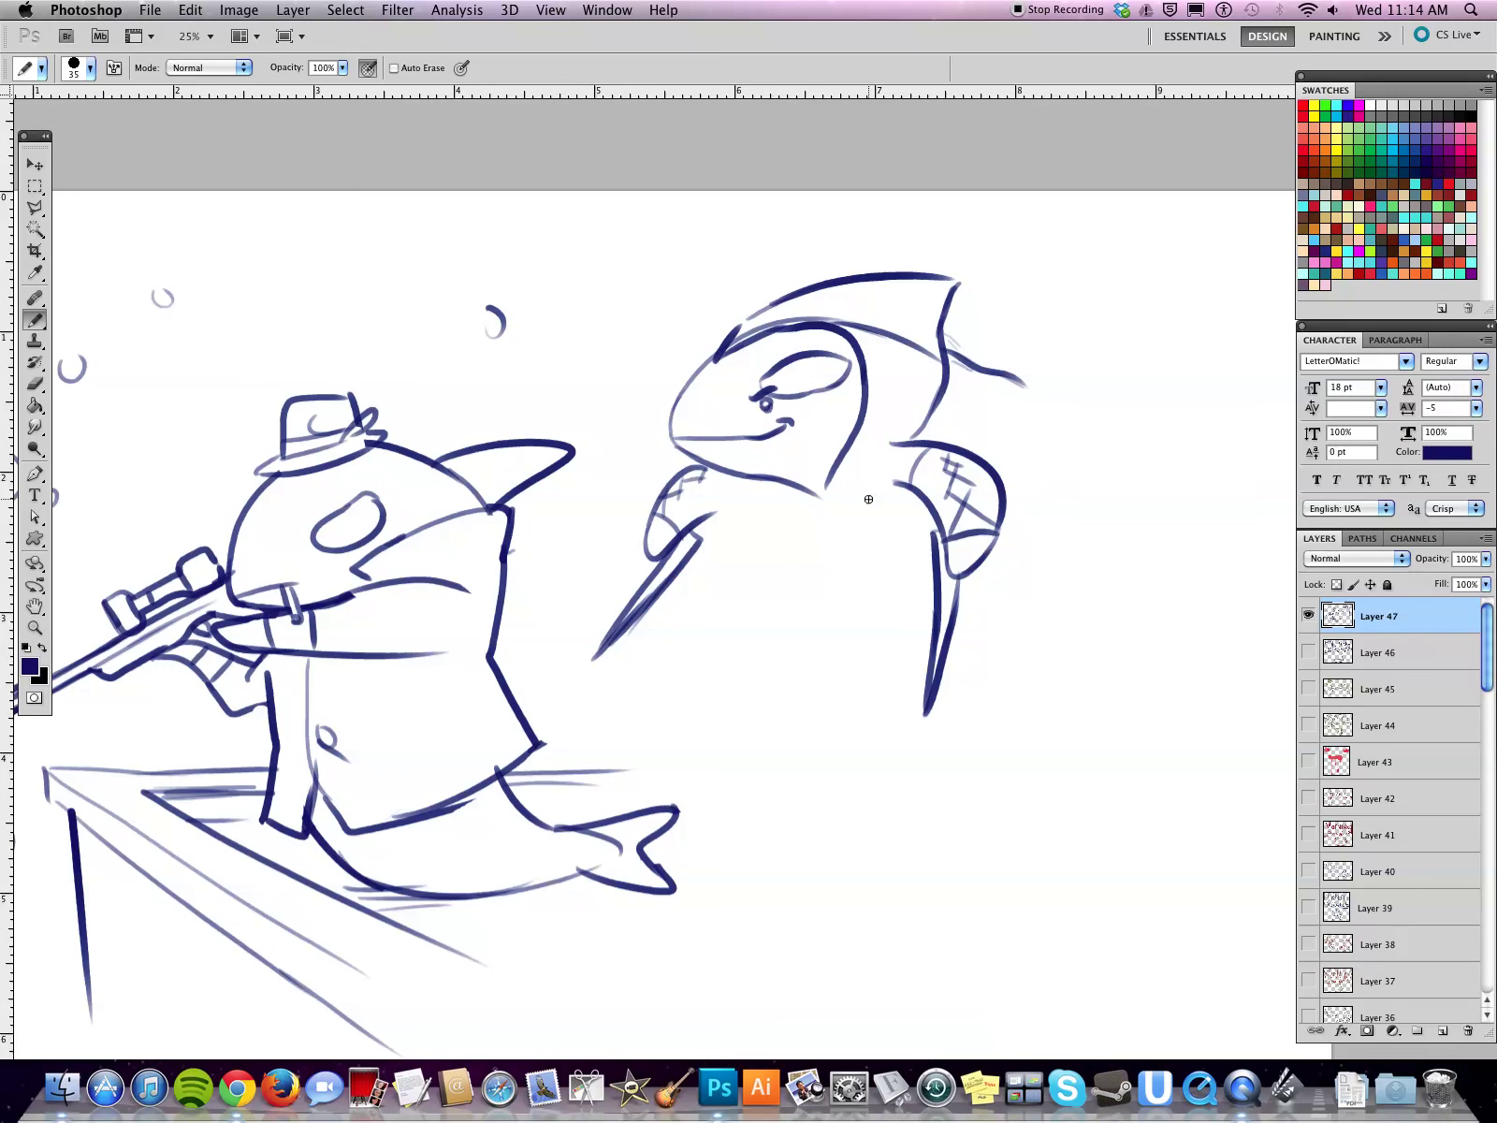
Step: Extend the front flipper's line to the chest, and clean up the hood with a thicker rim and an inner fold
drag(707, 520, 772, 486)
mouse_move(733, 344)
mouse_down()
mouse_move(808, 307)
mouse_move(903, 339)
mouse_move(926, 369)
mouse_up()
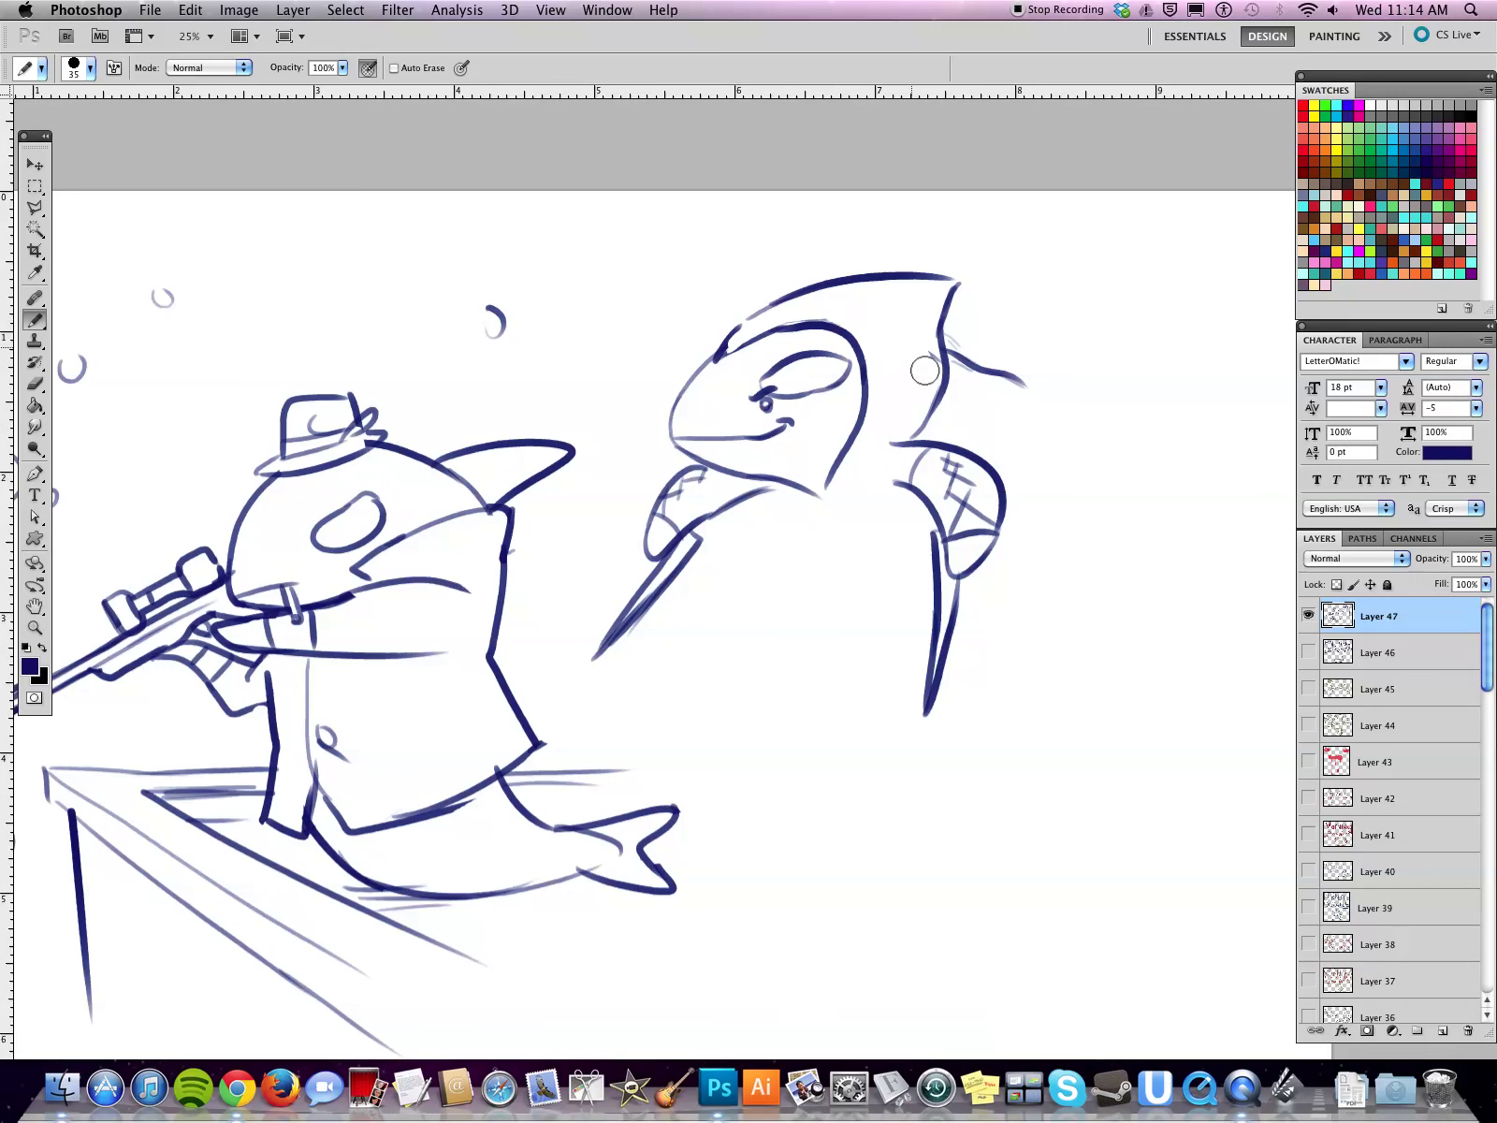
drag(716, 360, 860, 329)
mouse_move(812, 286)
mouse_down()
mouse_move(801, 306)
mouse_move(862, 323)
mouse_move(882, 393)
mouse_up()
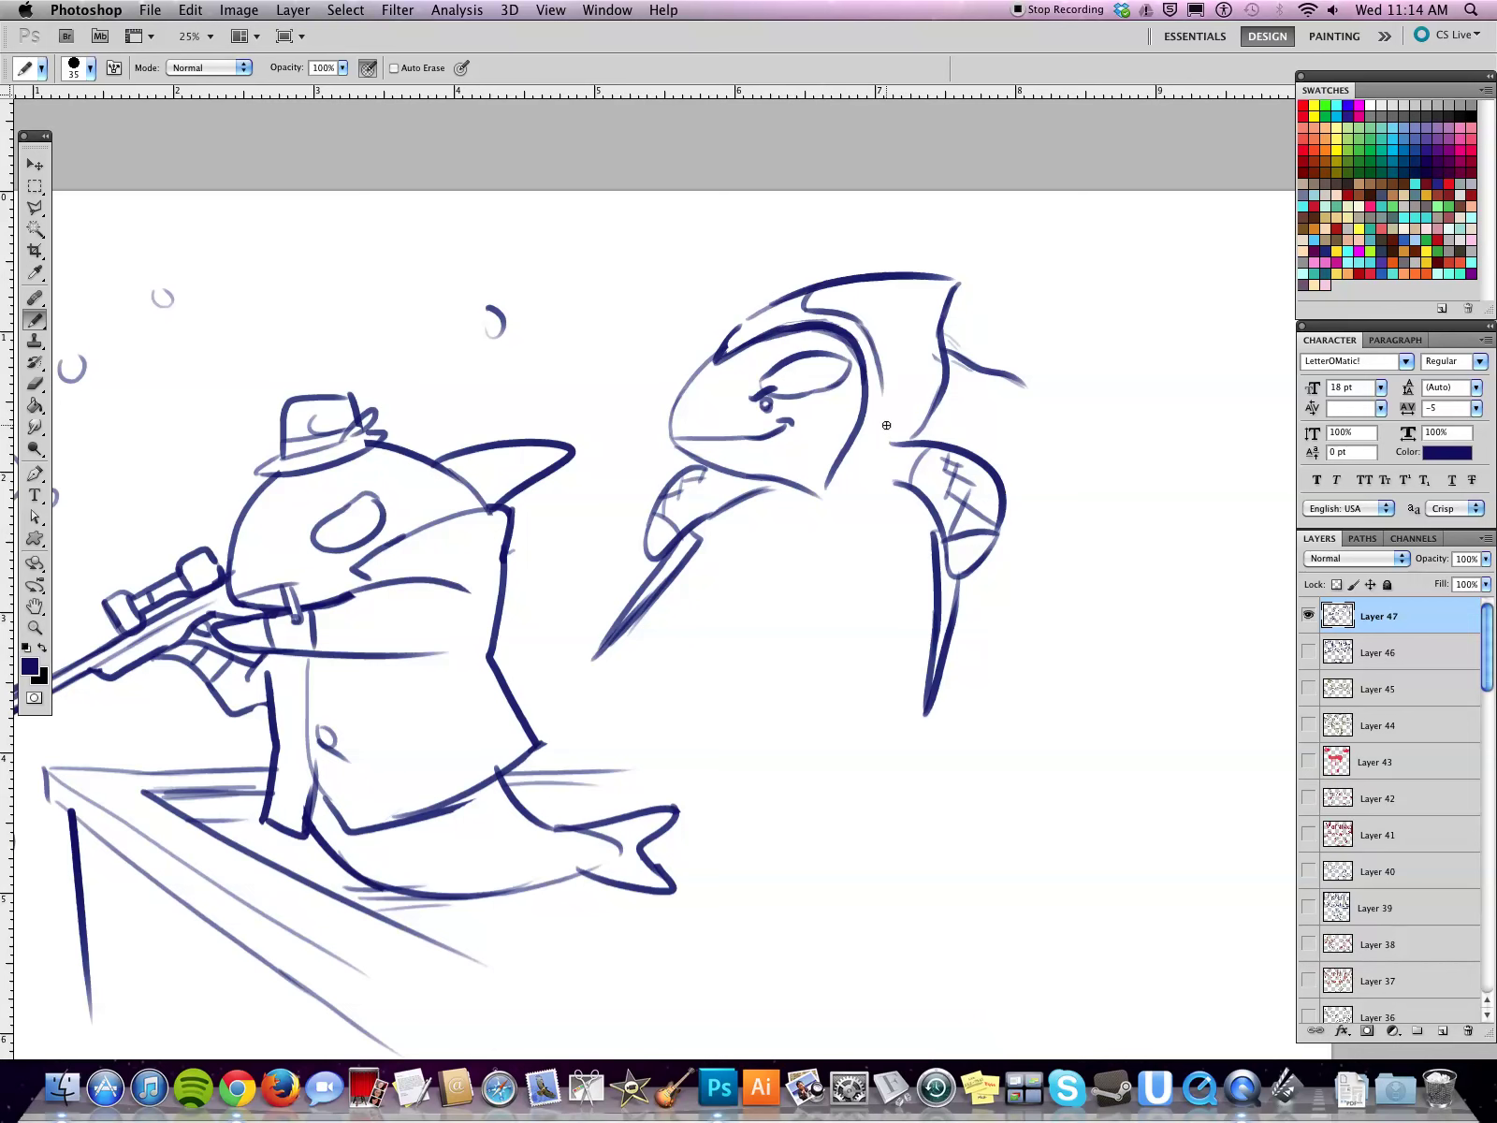
mouse_move(766, 348)
mouse_down()
mouse_move(852, 349)
mouse_move(798, 332)
mouse_move(815, 330)
mouse_move(769, 312)
mouse_up()
Step: Sketch the chest line and a cape panel flowing back from the hood to a rounded, pointed end
drag(782, 491, 853, 542)
drag(959, 362, 1102, 425)
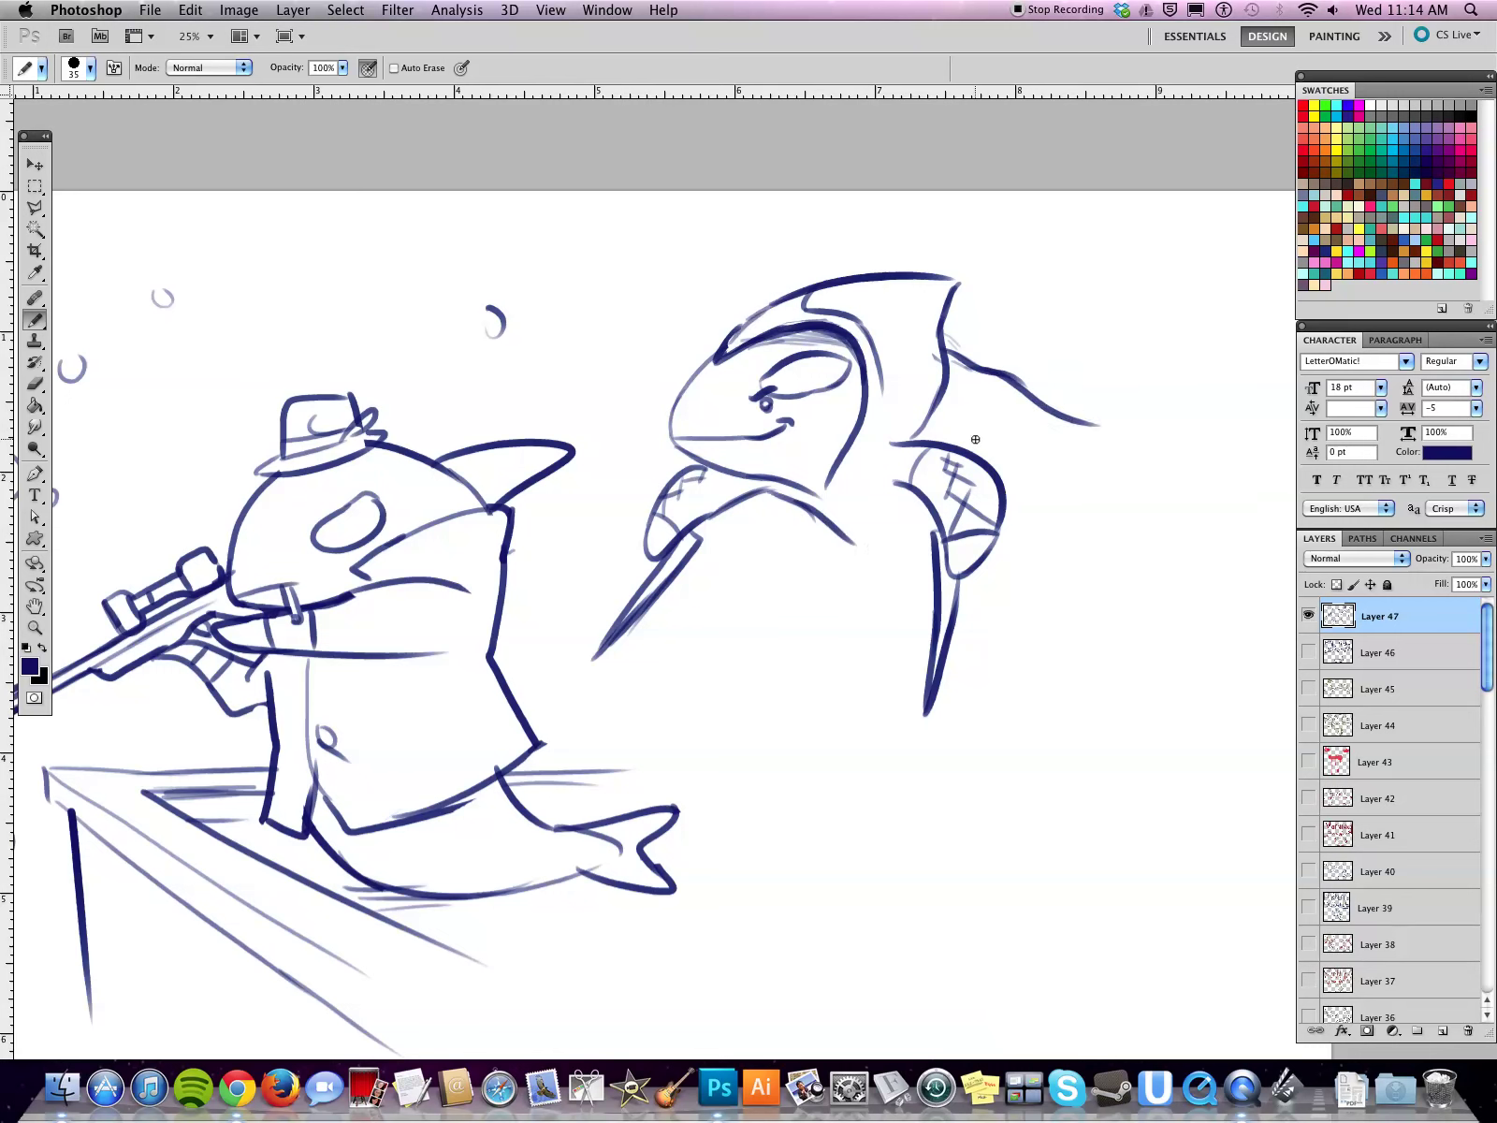
mouse_move(896, 442)
mouse_down()
mouse_move(1076, 510)
mouse_move(1163, 509)
mouse_up()
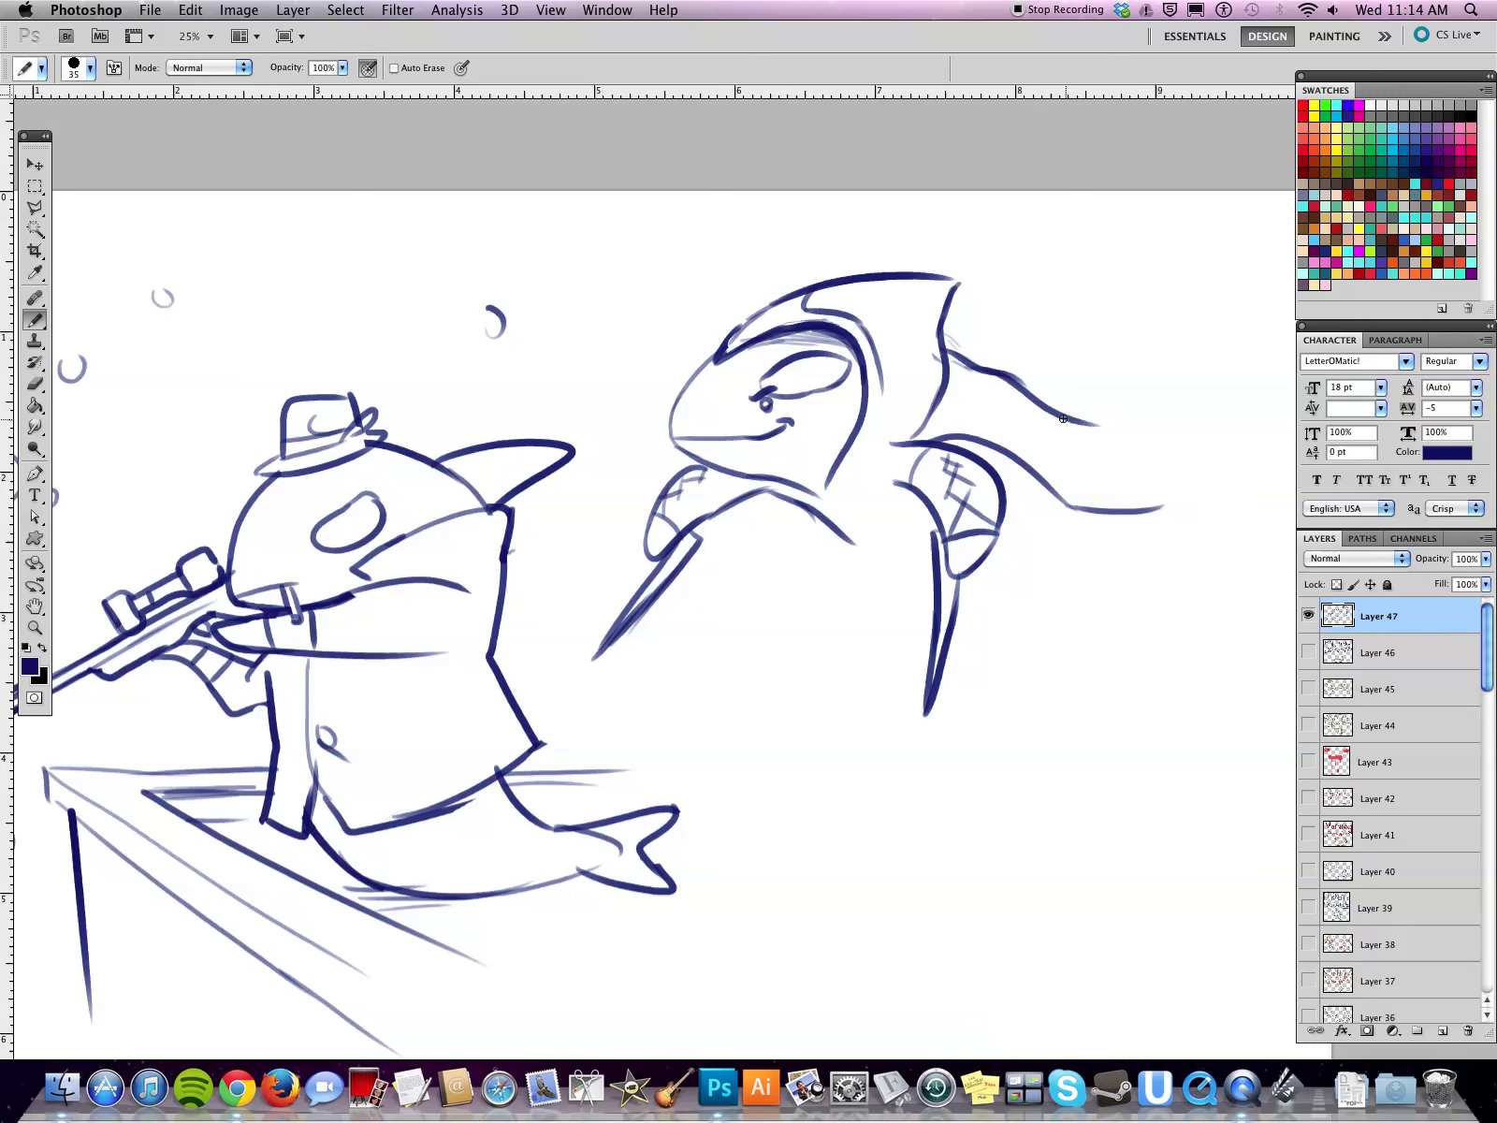
mouse_move(1070, 422)
mouse_down()
mouse_move(1157, 446)
mouse_move(1180, 495)
mouse_up()
drag(1086, 510, 1209, 480)
drag(1096, 432, 1227, 451)
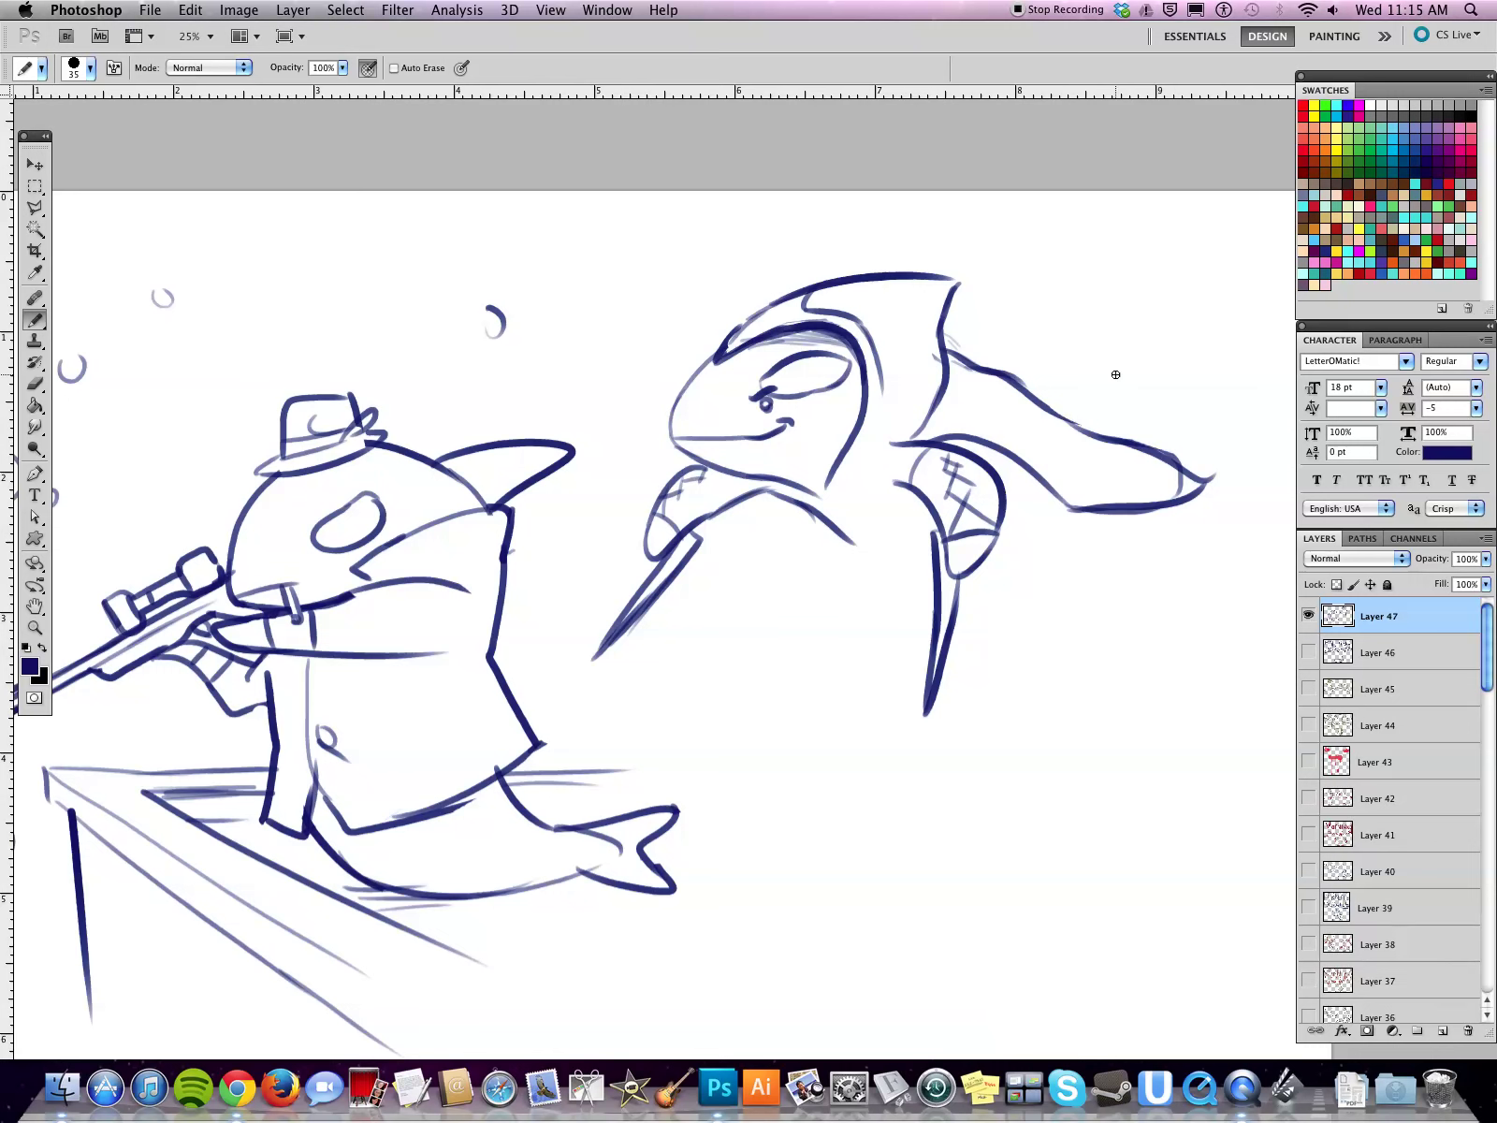
Step: Sketch the robe's front flap and lower flowing panel, and close the hood's opening and collar beneath the chin
drag(1066, 507, 1108, 540)
mouse_move(844, 508)
mouse_down()
mouse_move(912, 580)
mouse_move(1155, 607)
mouse_up()
mouse_move(1090, 508)
mouse_down()
mouse_move(1227, 552)
mouse_move(1223, 575)
mouse_up()
drag(817, 519, 889, 652)
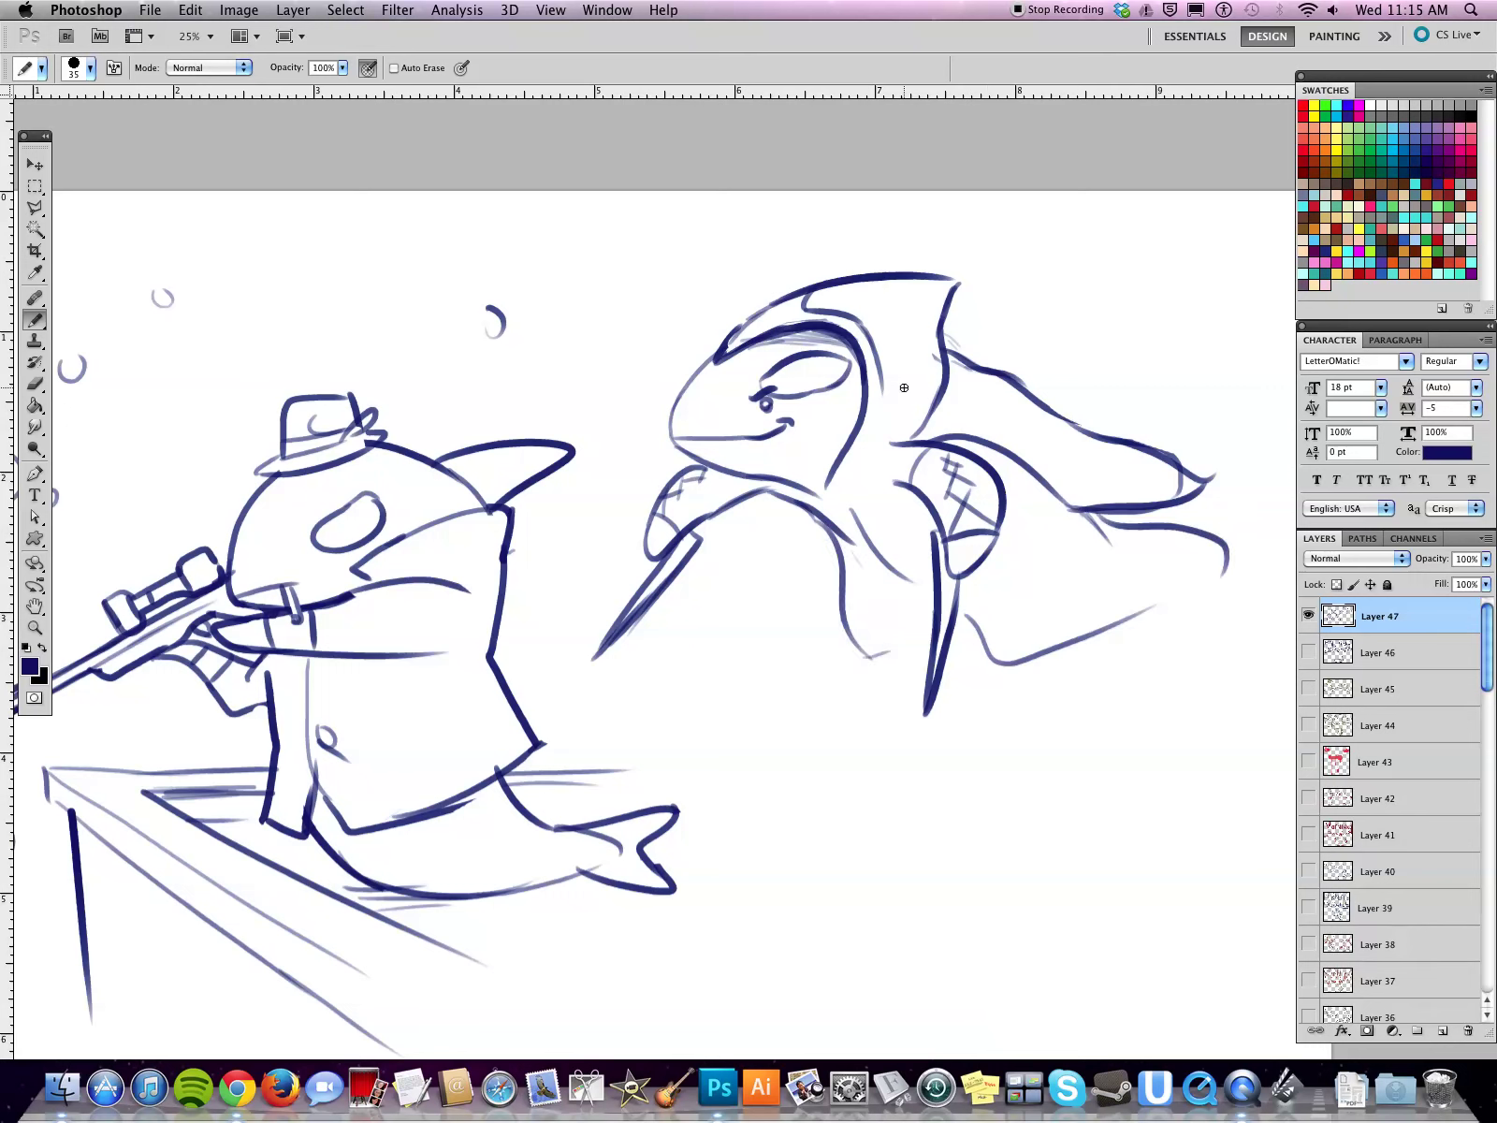
drag(836, 503, 901, 438)
mouse_move(795, 486)
mouse_down()
mouse_move(843, 444)
mouse_move(843, 457)
mouse_move(861, 412)
mouse_up()
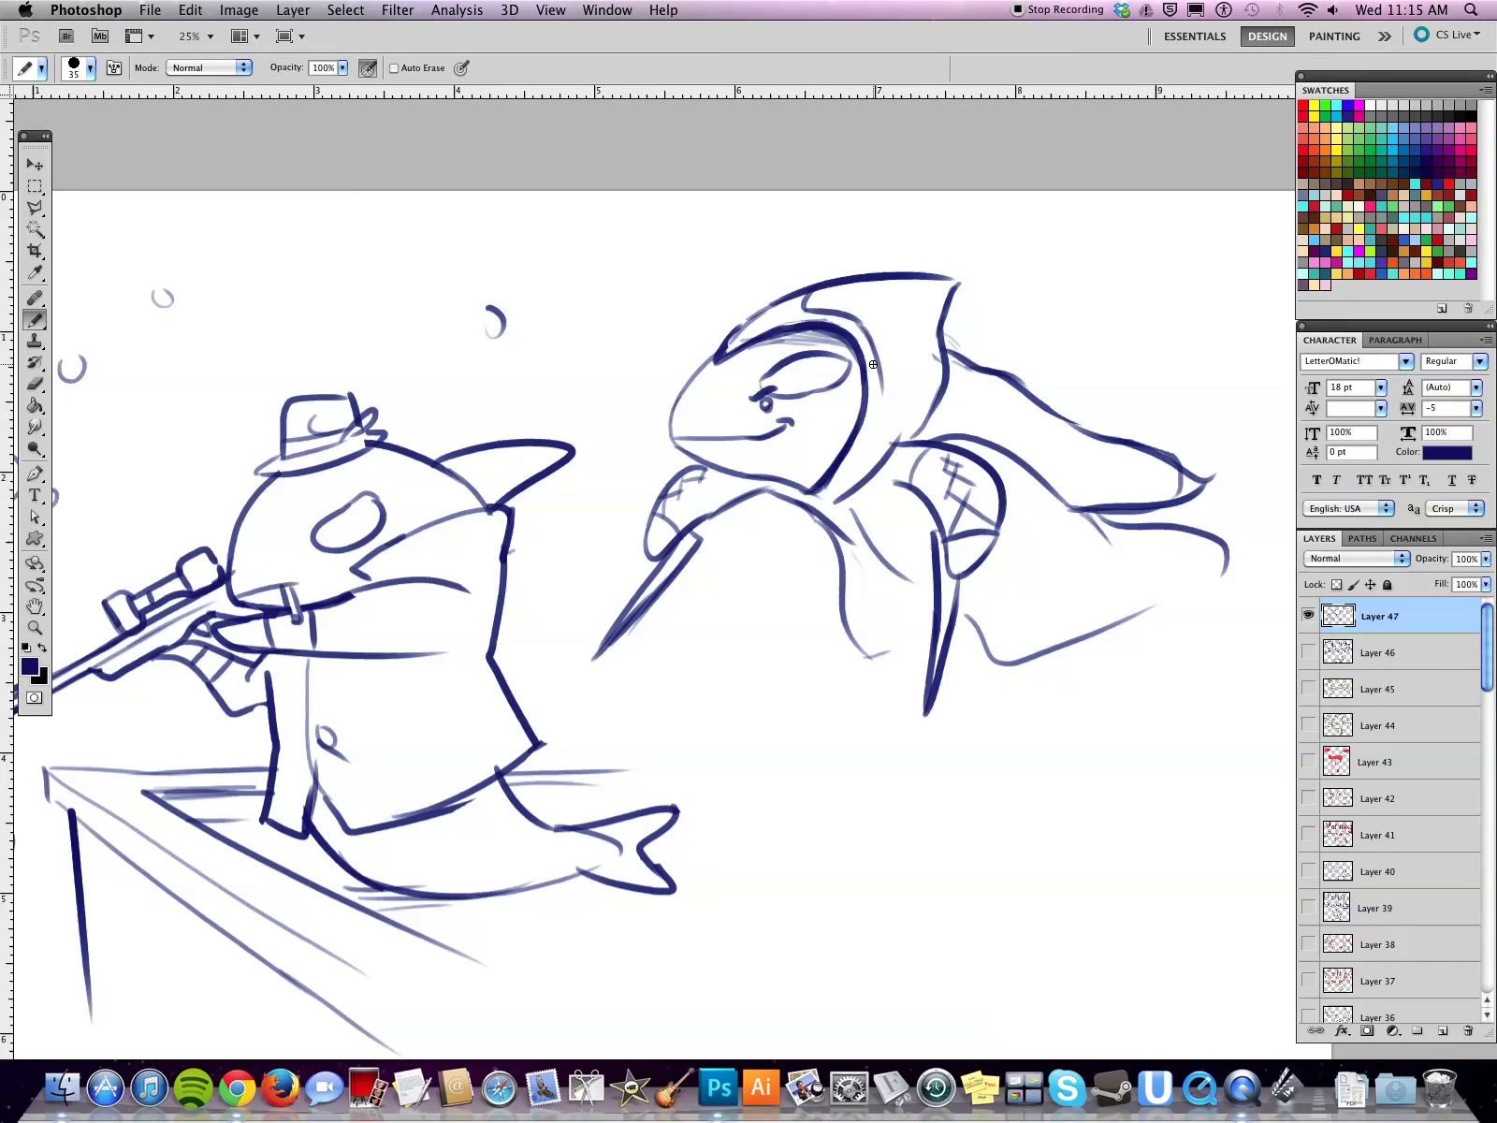
Step: Draw a cheek curve behind the smile, undoing unwanted tries, and add strap bands around both flippers
drag(783, 429, 866, 460)
key(super+z)
mouse_move(784, 426)
mouse_down()
mouse_move(847, 455)
mouse_move(828, 431)
mouse_move(861, 462)
mouse_up()
key(super+z)
drag(859, 456, 861, 457)
drag(667, 491, 696, 520)
drag(935, 532, 1009, 510)
Step: Sketch the second orca's tapering tail below the robe with a forked fluke, undoing unwanted fluke strokes
drag(952, 646, 982, 702)
drag(1079, 641, 1101, 702)
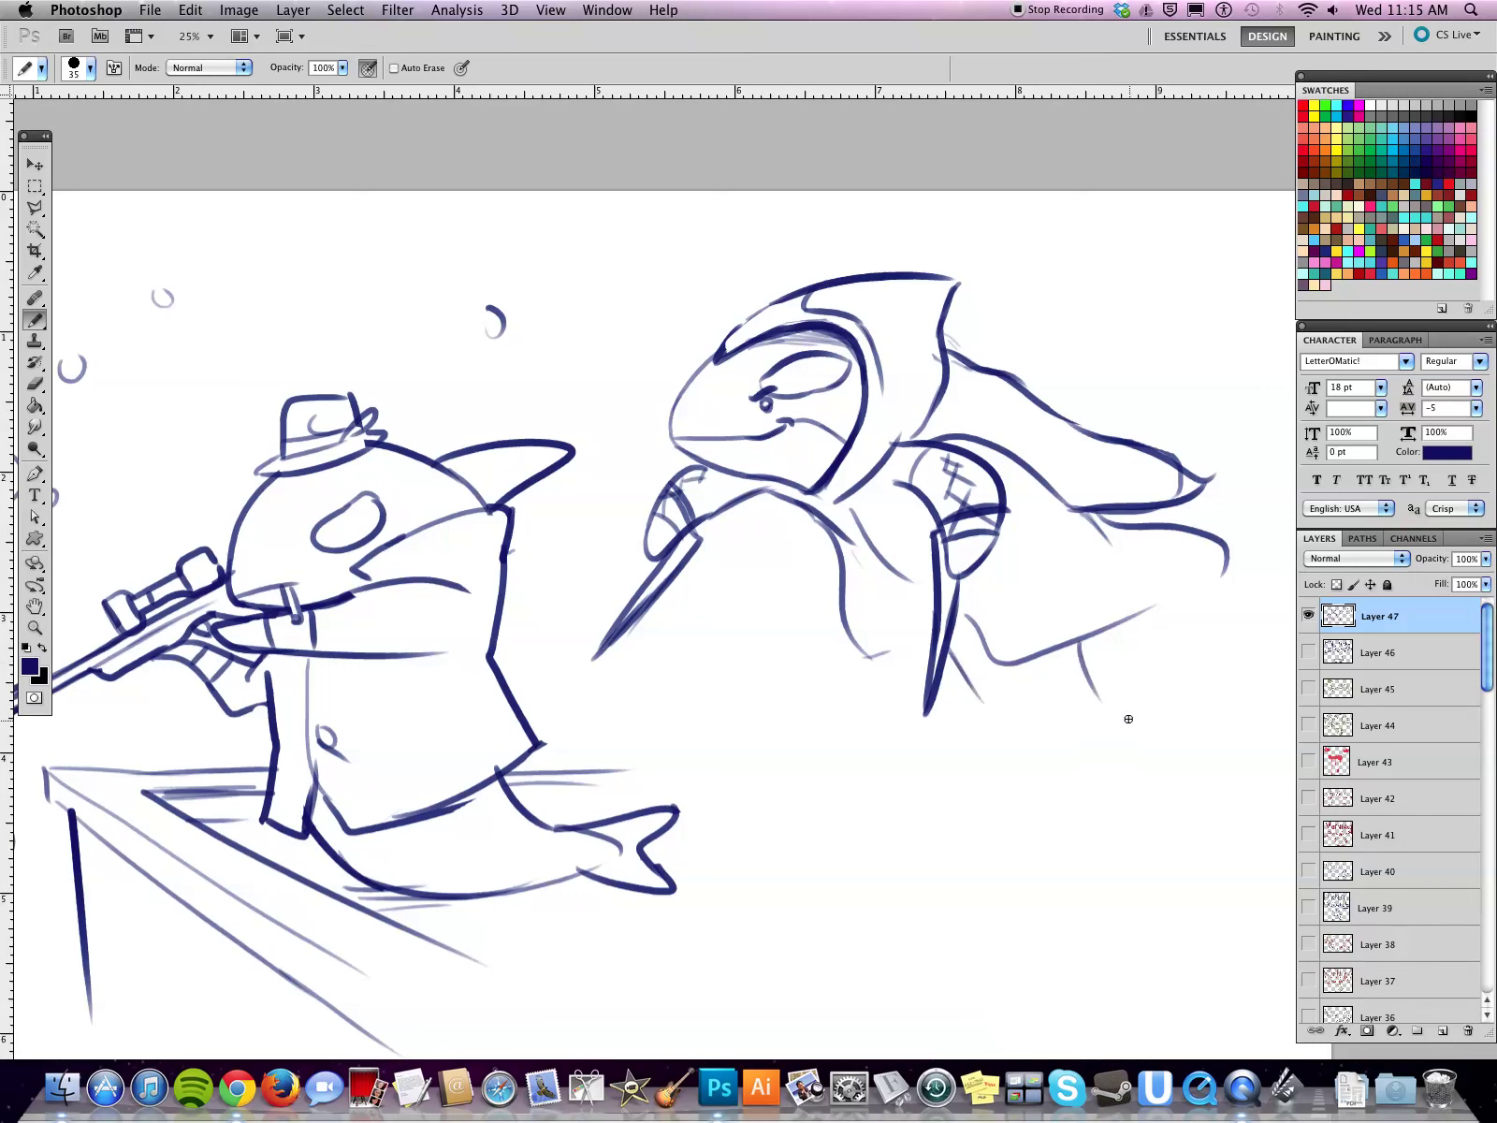
mouse_move(957, 657)
mouse_down()
mouse_move(1043, 758)
mouse_move(1118, 791)
mouse_up()
mouse_move(1090, 684)
mouse_down()
mouse_move(1147, 743)
mouse_move(1249, 742)
mouse_up()
mouse_move(1109, 791)
mouse_down()
mouse_move(1209, 869)
mouse_move(1190, 779)
mouse_up()
key(ctrl+z)
drag(1209, 868, 1175, 796)
key(ctrl+z)
mouse_move(1207, 865)
mouse_down()
mouse_move(1160, 790)
mouse_move(1258, 751)
mouse_move(1238, 734)
mouse_up()
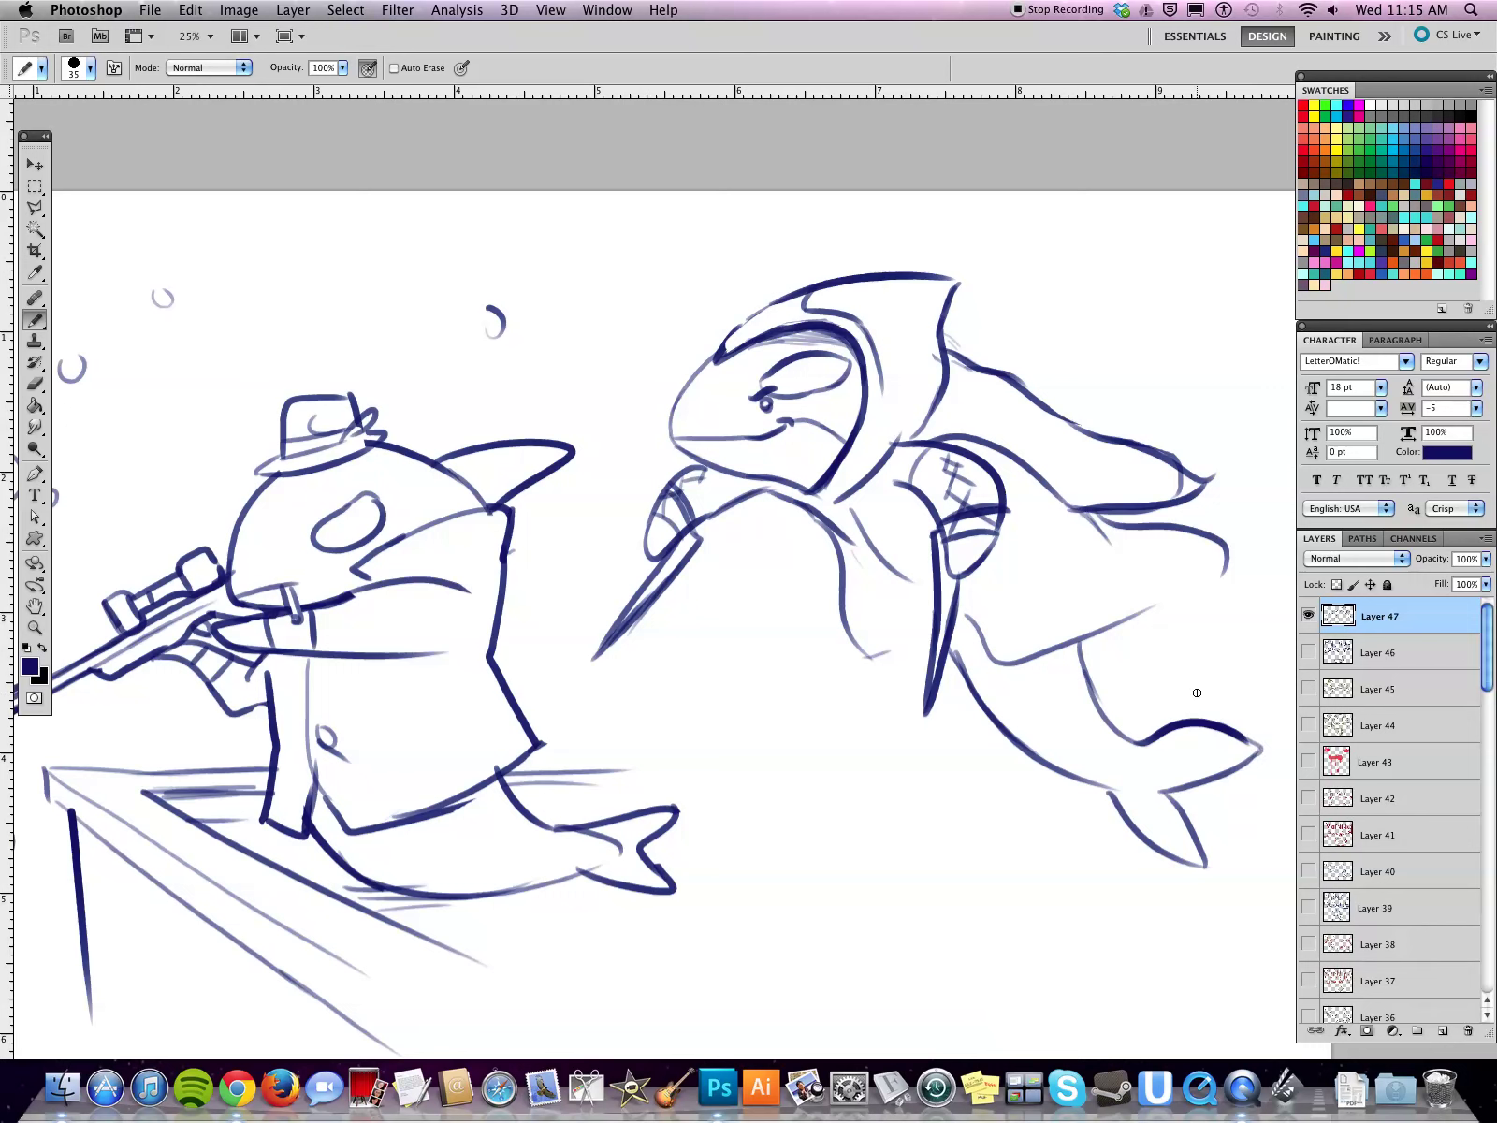
Step: Add a pointed blade to each fluke tip and a crosshatched wrap around the tail's narrow end
mouse_move(1154, 849)
mouse_down()
mouse_move(1228, 943)
mouse_move(1203, 904)
mouse_up()
drag(1198, 703, 1291, 728)
drag(1119, 795, 1144, 745)
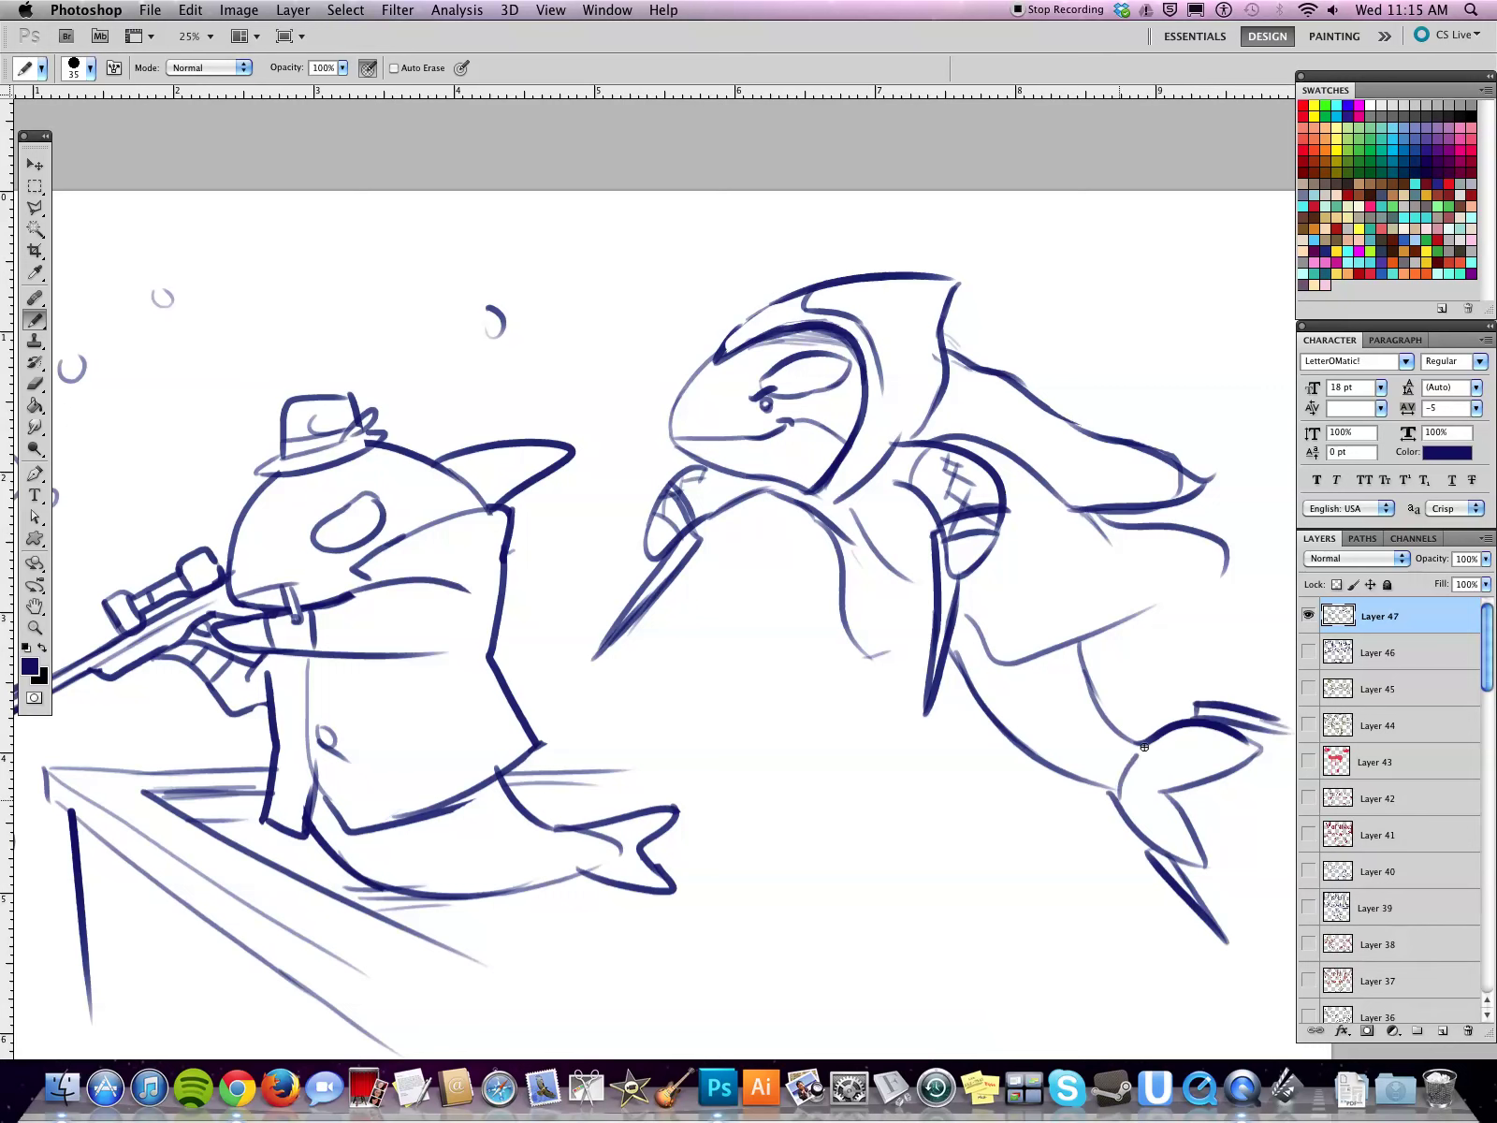
mouse_move(1044, 764)
mouse_down()
mouse_move(1097, 702)
mouse_move(1074, 748)
mouse_up()
mouse_move(1074, 750)
mouse_down()
mouse_move(1096, 746)
mouse_move(1121, 773)
mouse_move(1108, 776)
mouse_up()
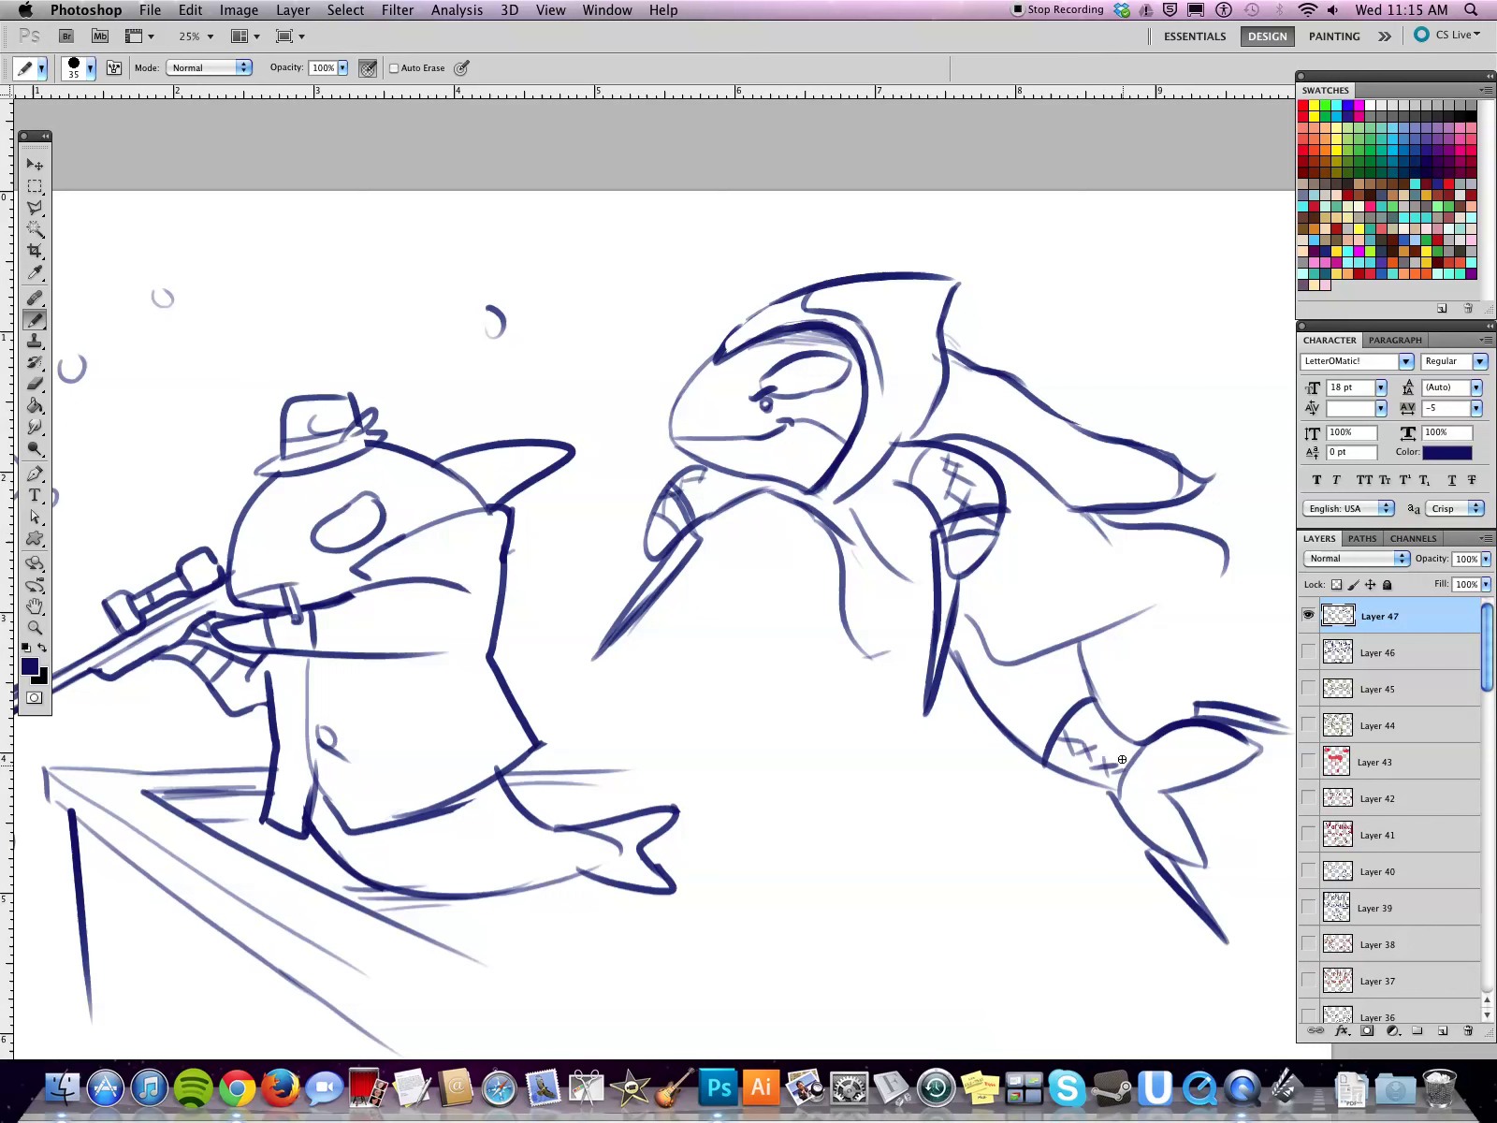
Step: Draw sleeve edges at both flippers and crossed lacing down the front of the chest
mouse_move(730, 497)
mouse_down()
mouse_move(721, 479)
mouse_move(728, 501)
mouse_up()
drag(912, 485, 934, 449)
mouse_move(862, 548)
mouse_down()
mouse_move(889, 562)
mouse_move(875, 568)
mouse_up()
mouse_move(889, 579)
mouse_down()
mouse_move(915, 584)
mouse_move(902, 596)
mouse_move(924, 646)
mouse_move(911, 657)
mouse_up()
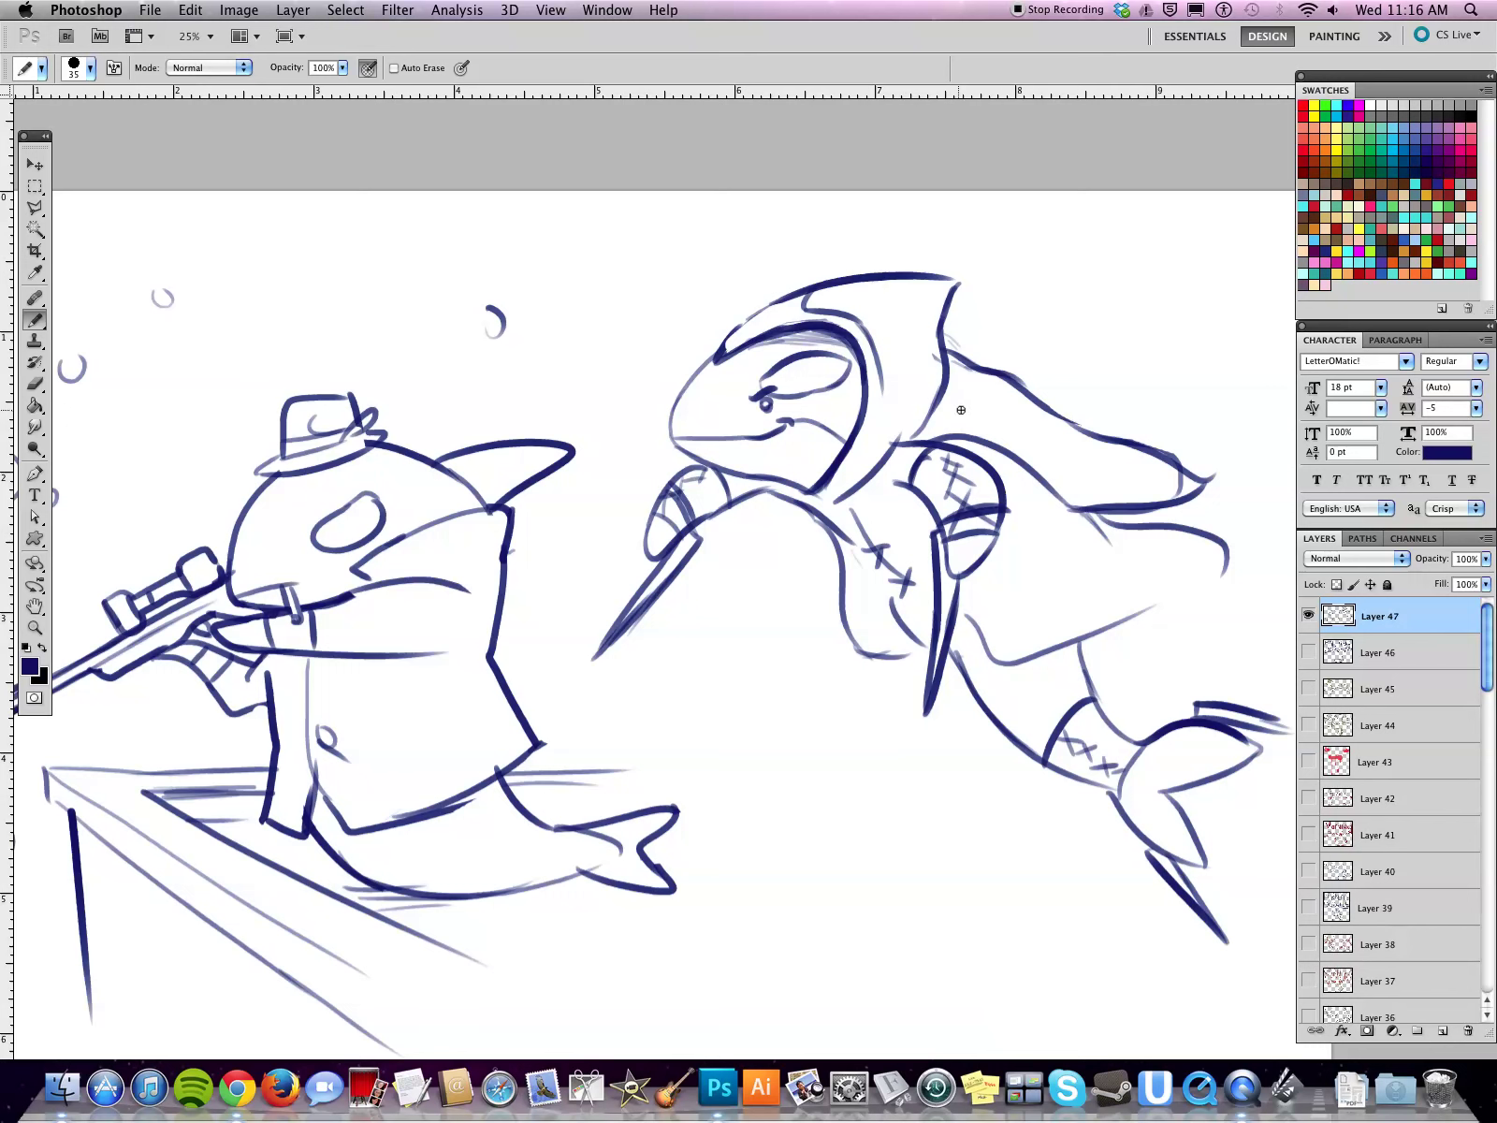
Step: Add fabric folds behind the raised shoulder and reinforce the outlines of the hood's front and the forehead
drag(917, 443, 1054, 422)
drag(922, 443, 997, 411)
drag(729, 341, 809, 289)
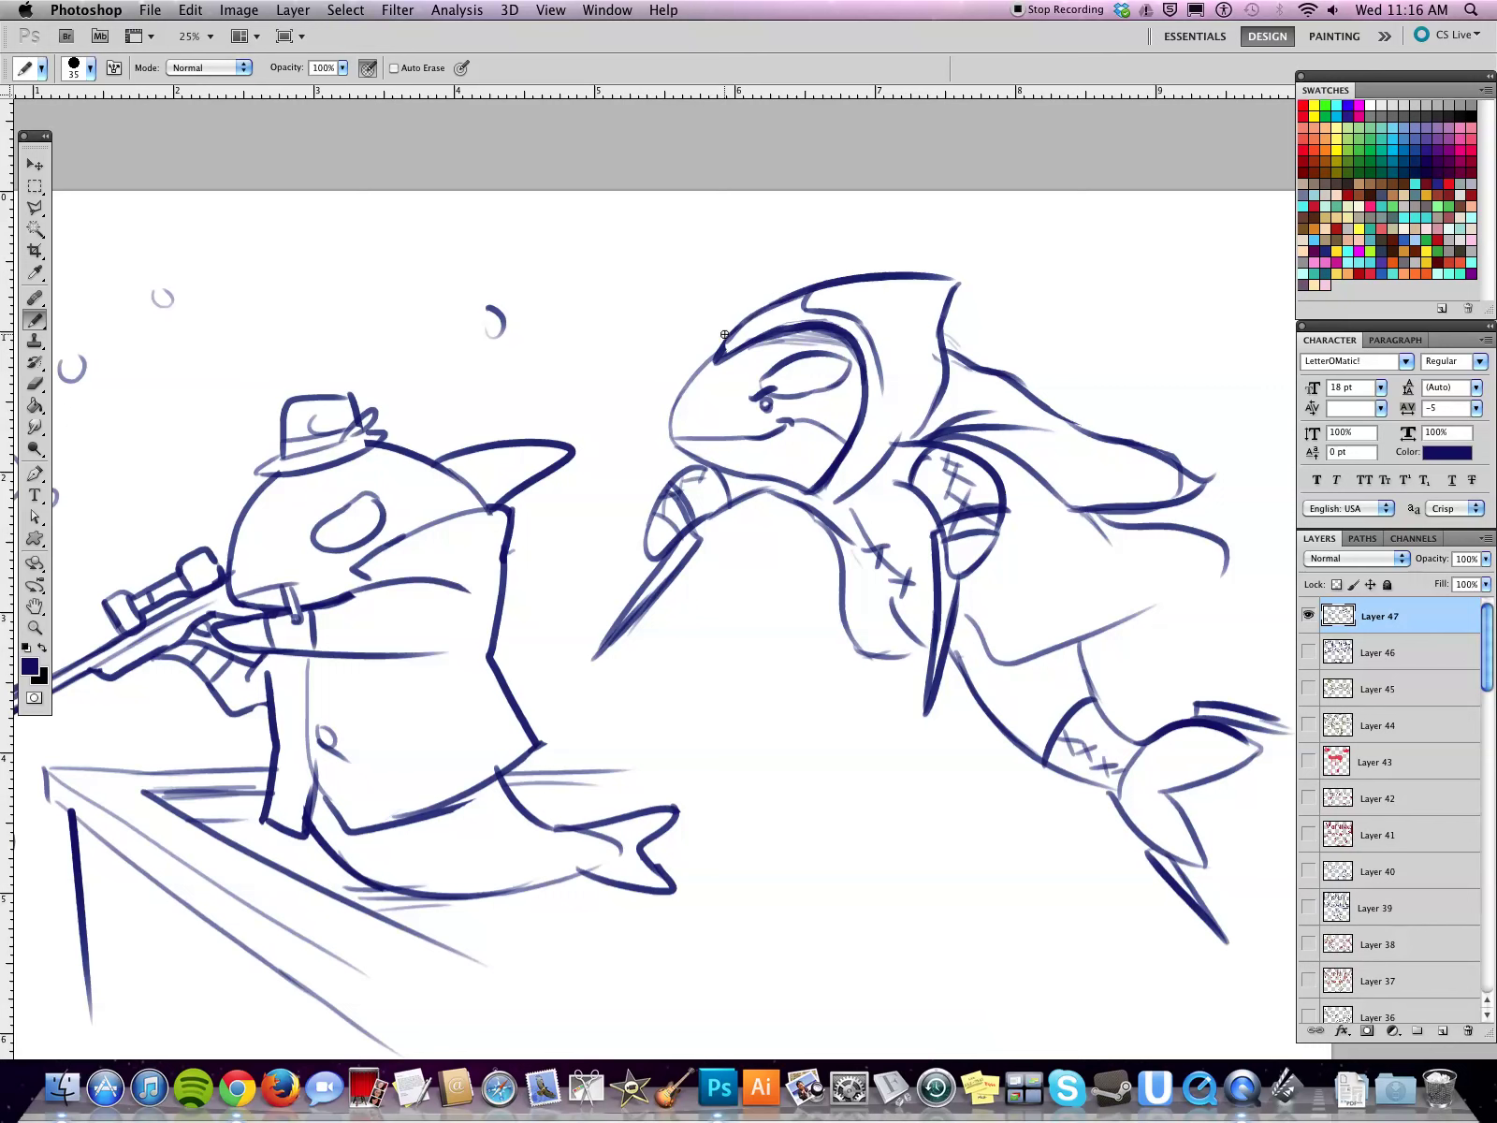
drag(672, 417, 711, 365)
Step: Draw curved motion lines above the hood and below the blades, and add small bubbles behind the hood's tip
mouse_move(675, 442)
mouse_down()
mouse_move(670, 385)
mouse_move(979, 226)
mouse_up()
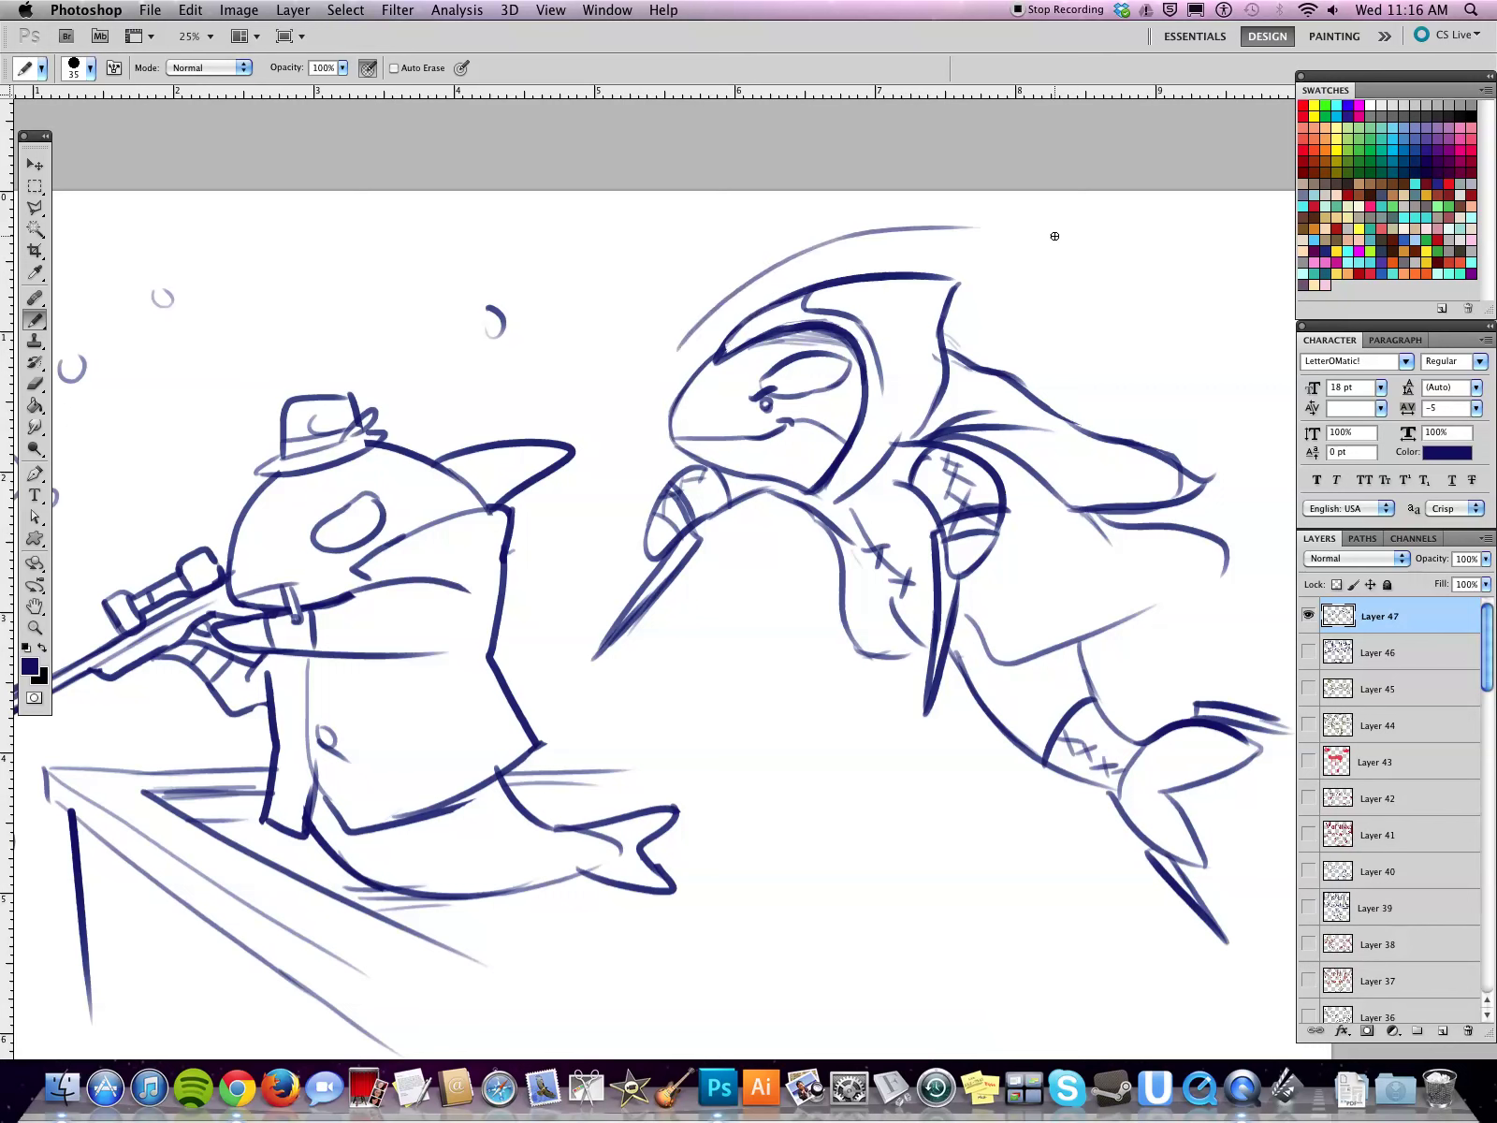
drag(692, 301, 869, 212)
drag(711, 260, 761, 222)
drag(738, 668, 918, 818)
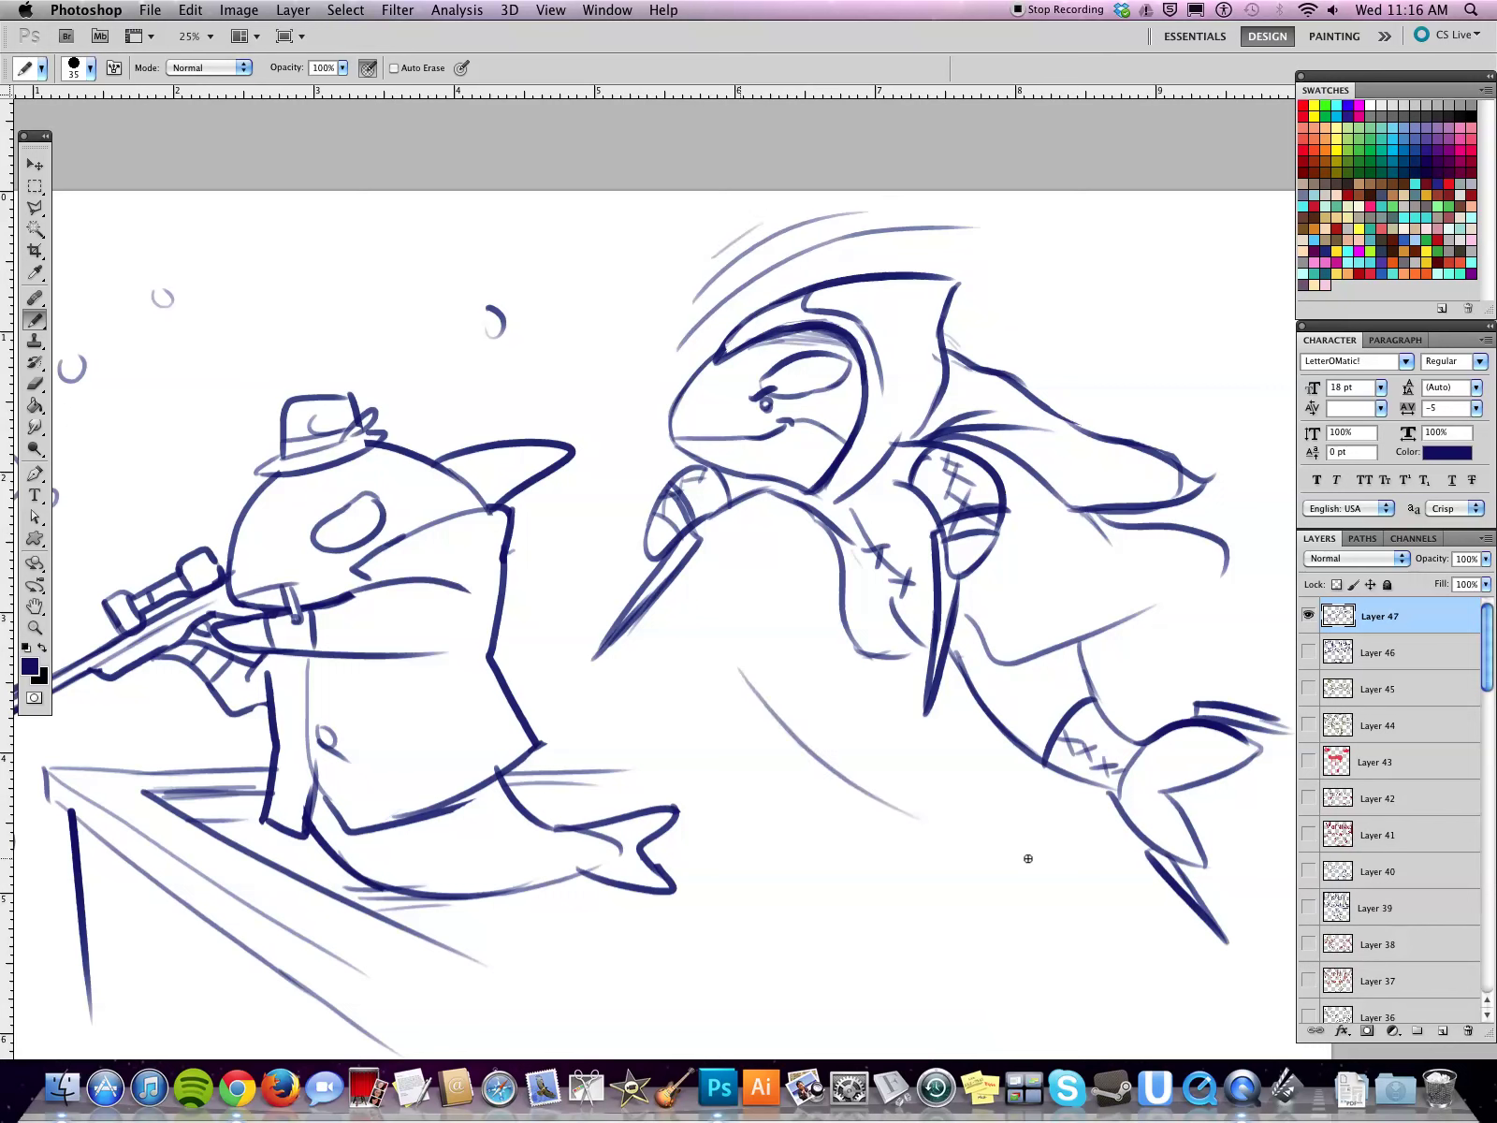
drag(764, 674, 878, 758)
drag(787, 672, 822, 698)
mouse_move(987, 300)
mouse_down()
mouse_move(962, 279)
mouse_move(944, 320)
mouse_up()
mouse_move(1063, 241)
mouse_down()
mouse_move(1054, 269)
mouse_move(1076, 246)
mouse_move(1044, 306)
mouse_up()
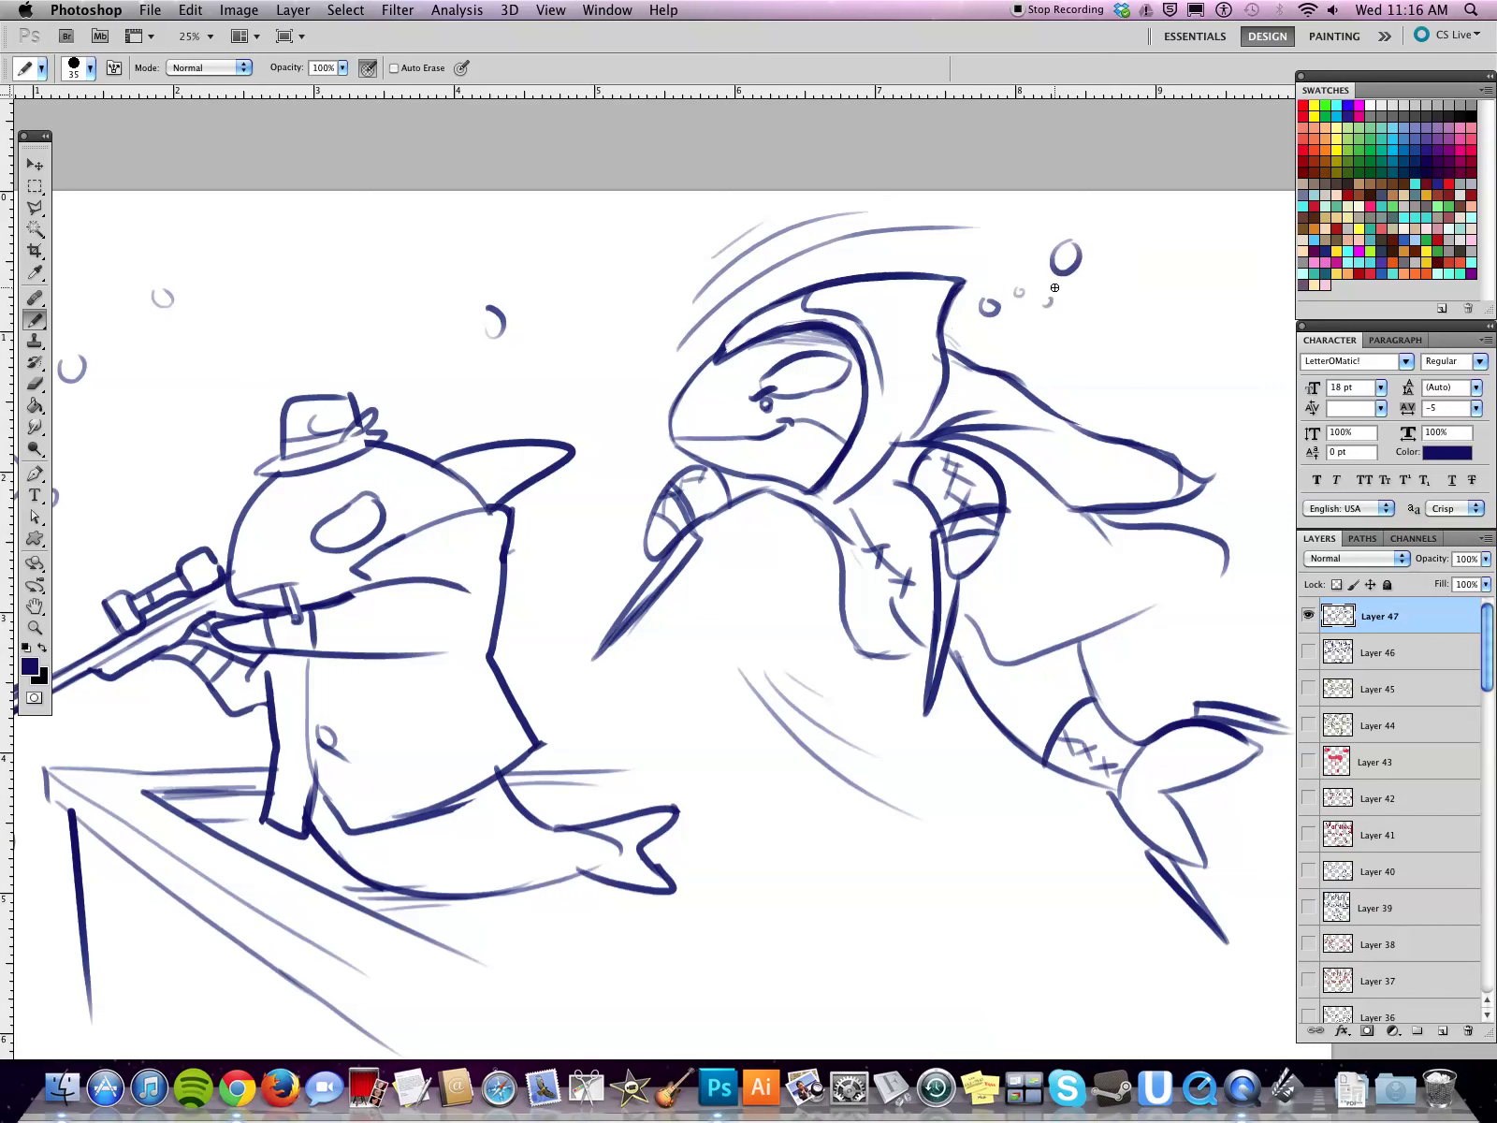
Step: Close the rounded end of the lower cape panel and add inner edge lines to the robe's front flap
mouse_move(855, 554)
mouse_down()
mouse_move(930, 672)
mouse_move(898, 654)
mouse_up()
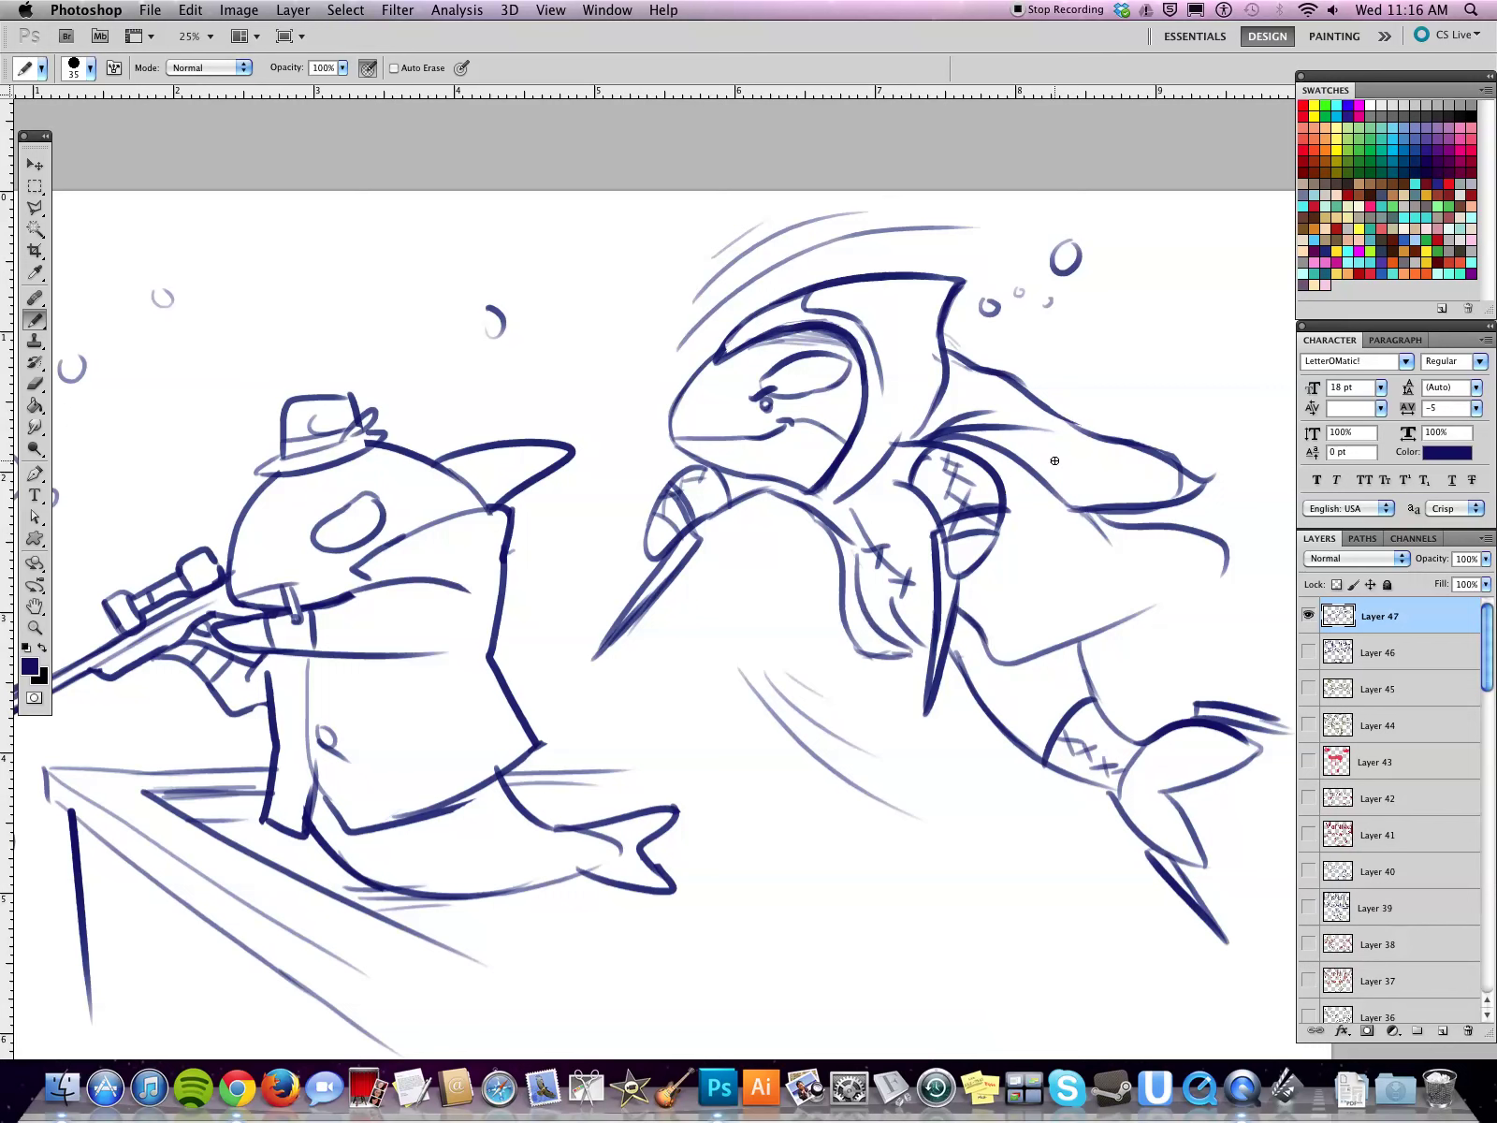
mouse_move(1125, 617)
mouse_down()
mouse_move(1209, 585)
mouse_move(1220, 595)
mouse_move(1224, 555)
mouse_up()
drag(1138, 607, 1151, 603)
mouse_move(858, 576)
mouse_down()
mouse_move(836, 498)
mouse_move(866, 501)
mouse_move(928, 571)
mouse_move(946, 567)
mouse_move(862, 584)
mouse_move(924, 644)
mouse_up()
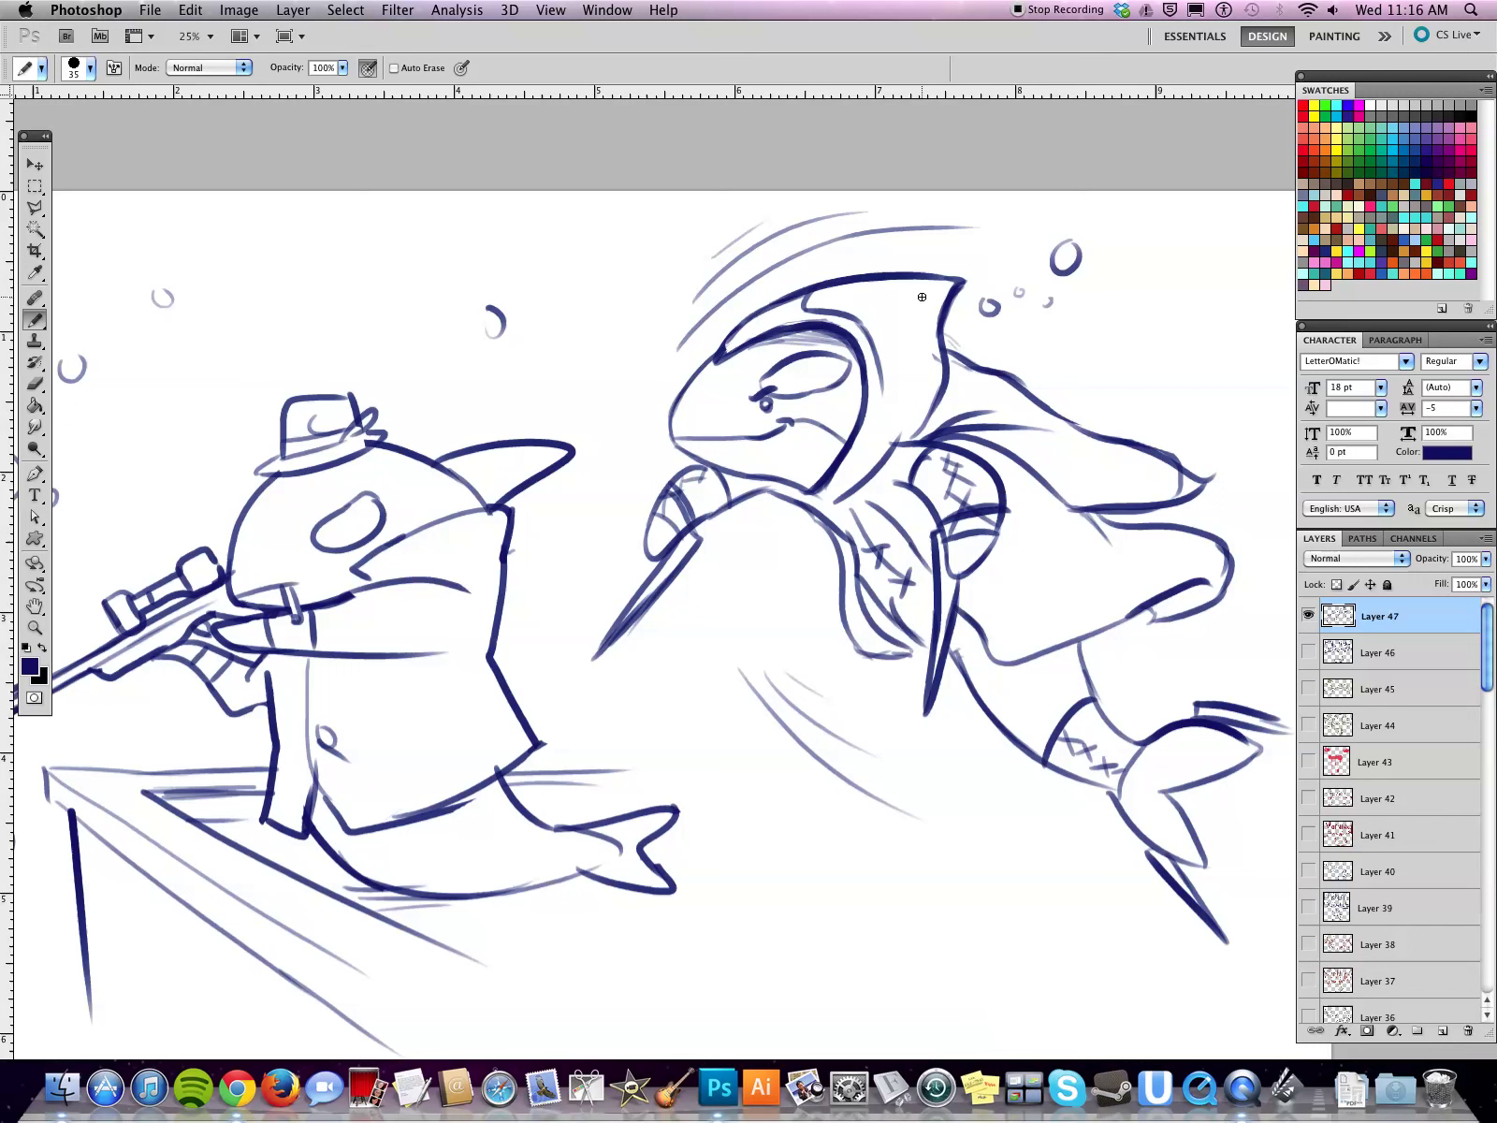
Step: Draw fold lines on the cape directly behind the hood and add shading strokes along the hooded orca's chest and belly
drag(957, 348, 1028, 390)
mouse_move(945, 343)
mouse_down()
mouse_move(953, 367)
mouse_move(994, 372)
mouse_up()
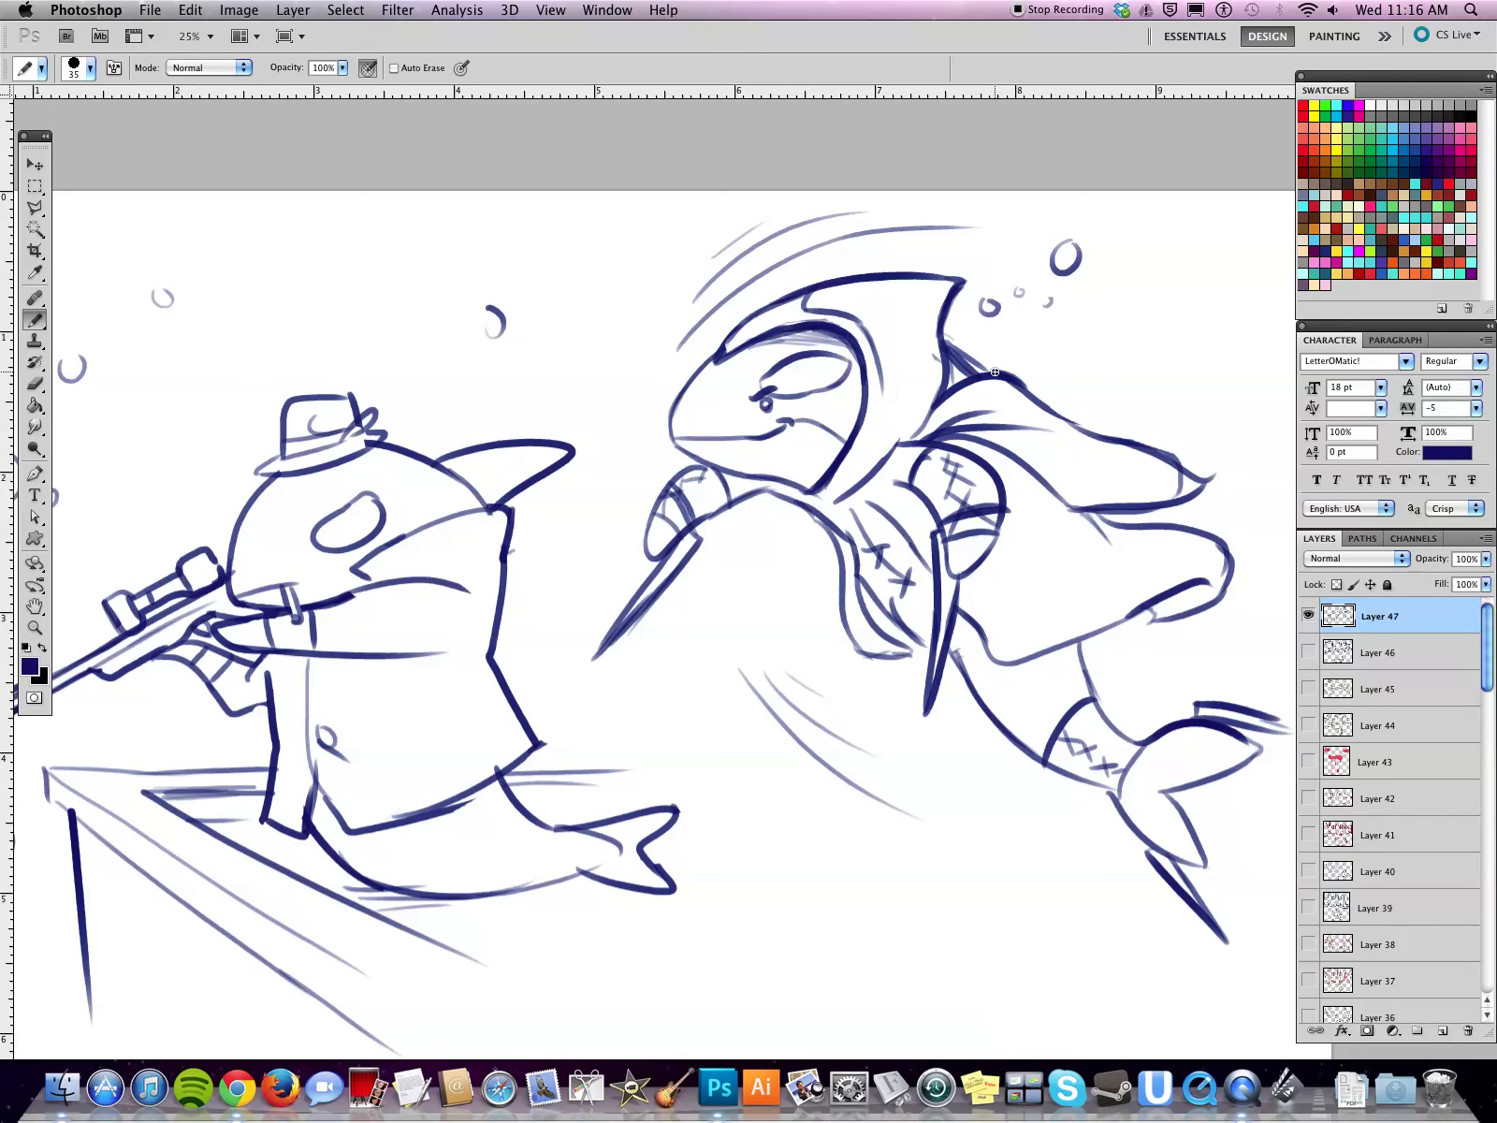
drag(963, 568, 945, 658)
mouse_move(872, 567)
mouse_down()
mouse_move(864, 602)
mouse_move(964, 669)
mouse_move(1015, 735)
mouse_up()
Step: Refine and lengthen the hooded orca's front blade and tail blade, and extend the ledge's back edge lines behind the sniper
drag(701, 536, 676, 572)
drag(695, 527, 704, 536)
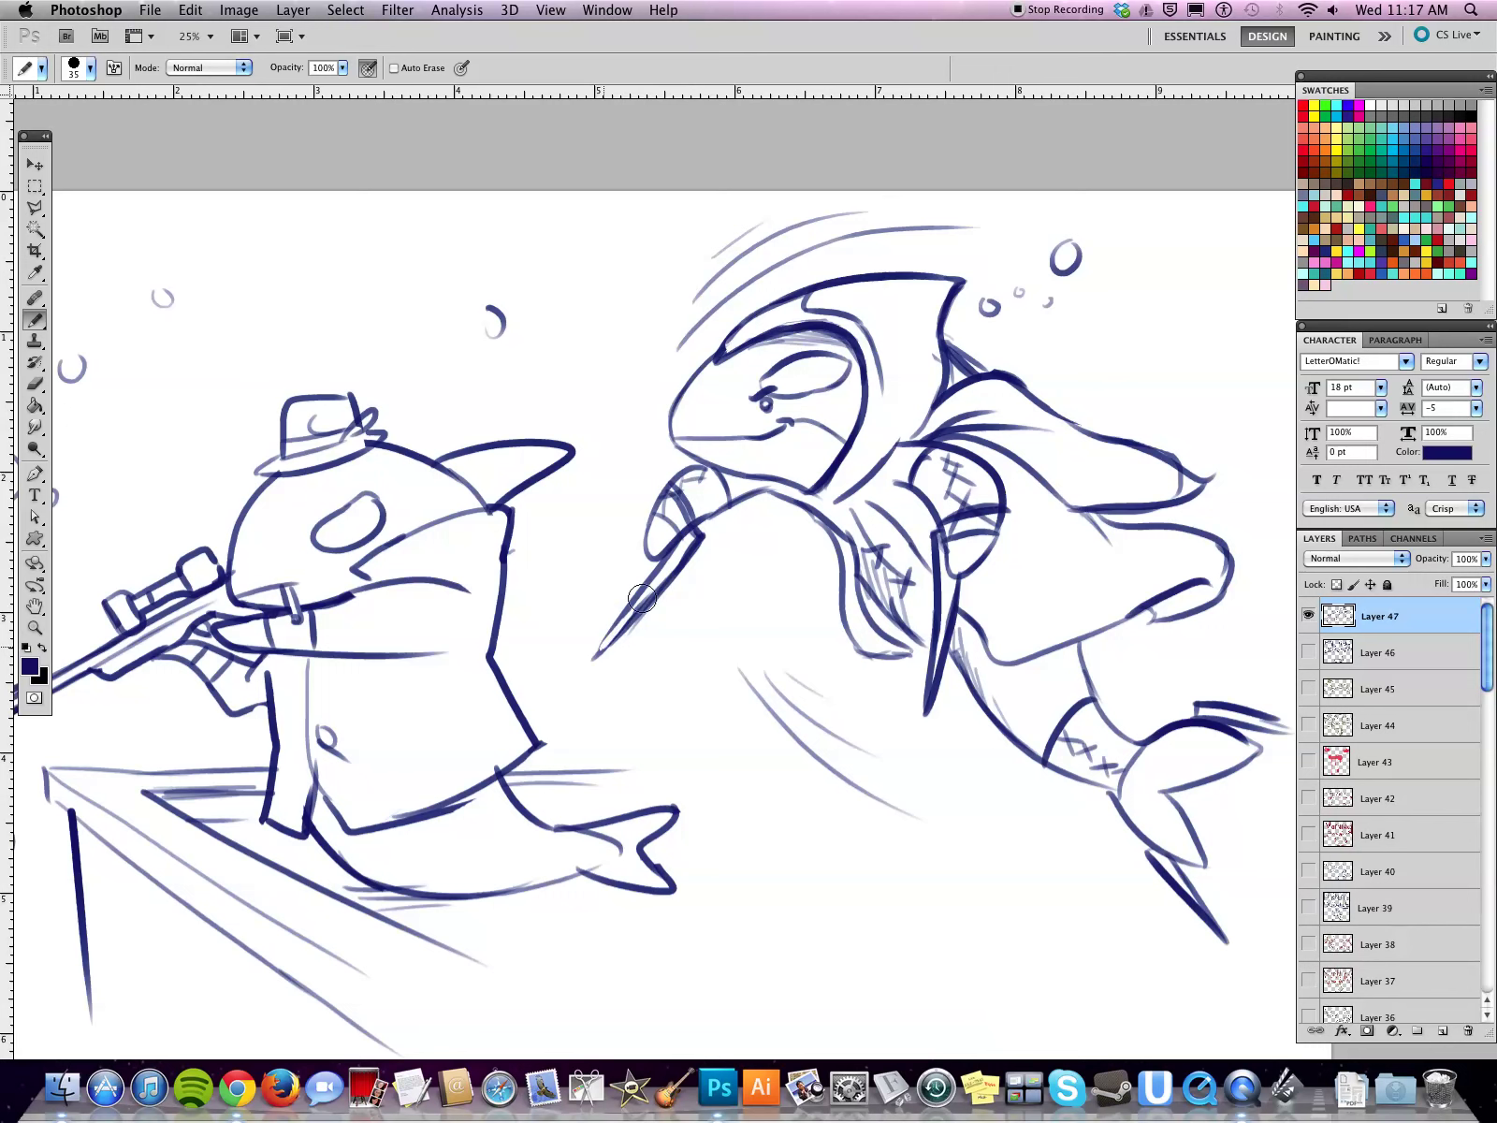
drag(594, 658, 683, 526)
drag(1259, 729, 1295, 724)
mouse_move(557, 762)
mouse_down()
mouse_move(814, 769)
mouse_move(666, 790)
mouse_move(953, 810)
mouse_up()
drag(825, 775, 931, 765)
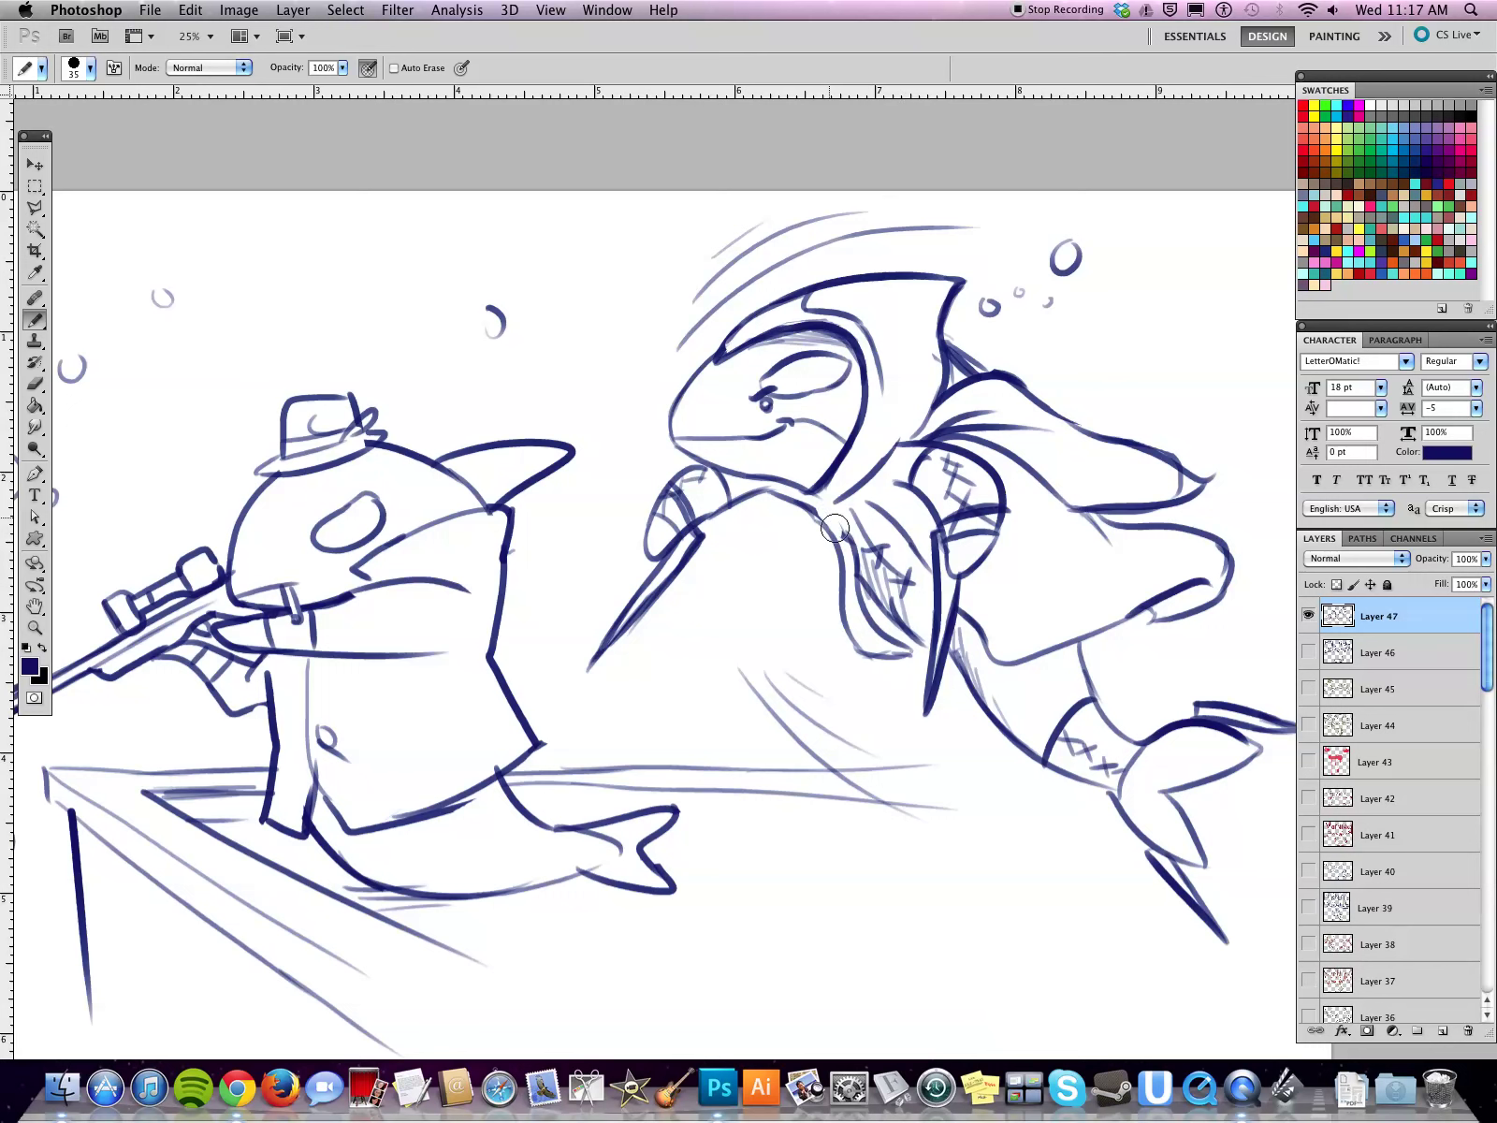
Step: Redraw the collar line from the chest to the shoulder and clean up the hood's back edge where it meets the cape
mouse_move(836, 507)
mouse_down()
mouse_move(855, 546)
mouse_move(918, 424)
mouse_move(954, 403)
mouse_up()
mouse_move(933, 358)
mouse_down()
mouse_move(929, 398)
mouse_move(947, 185)
mouse_move(939, 372)
mouse_up()
key(ctrl+z)
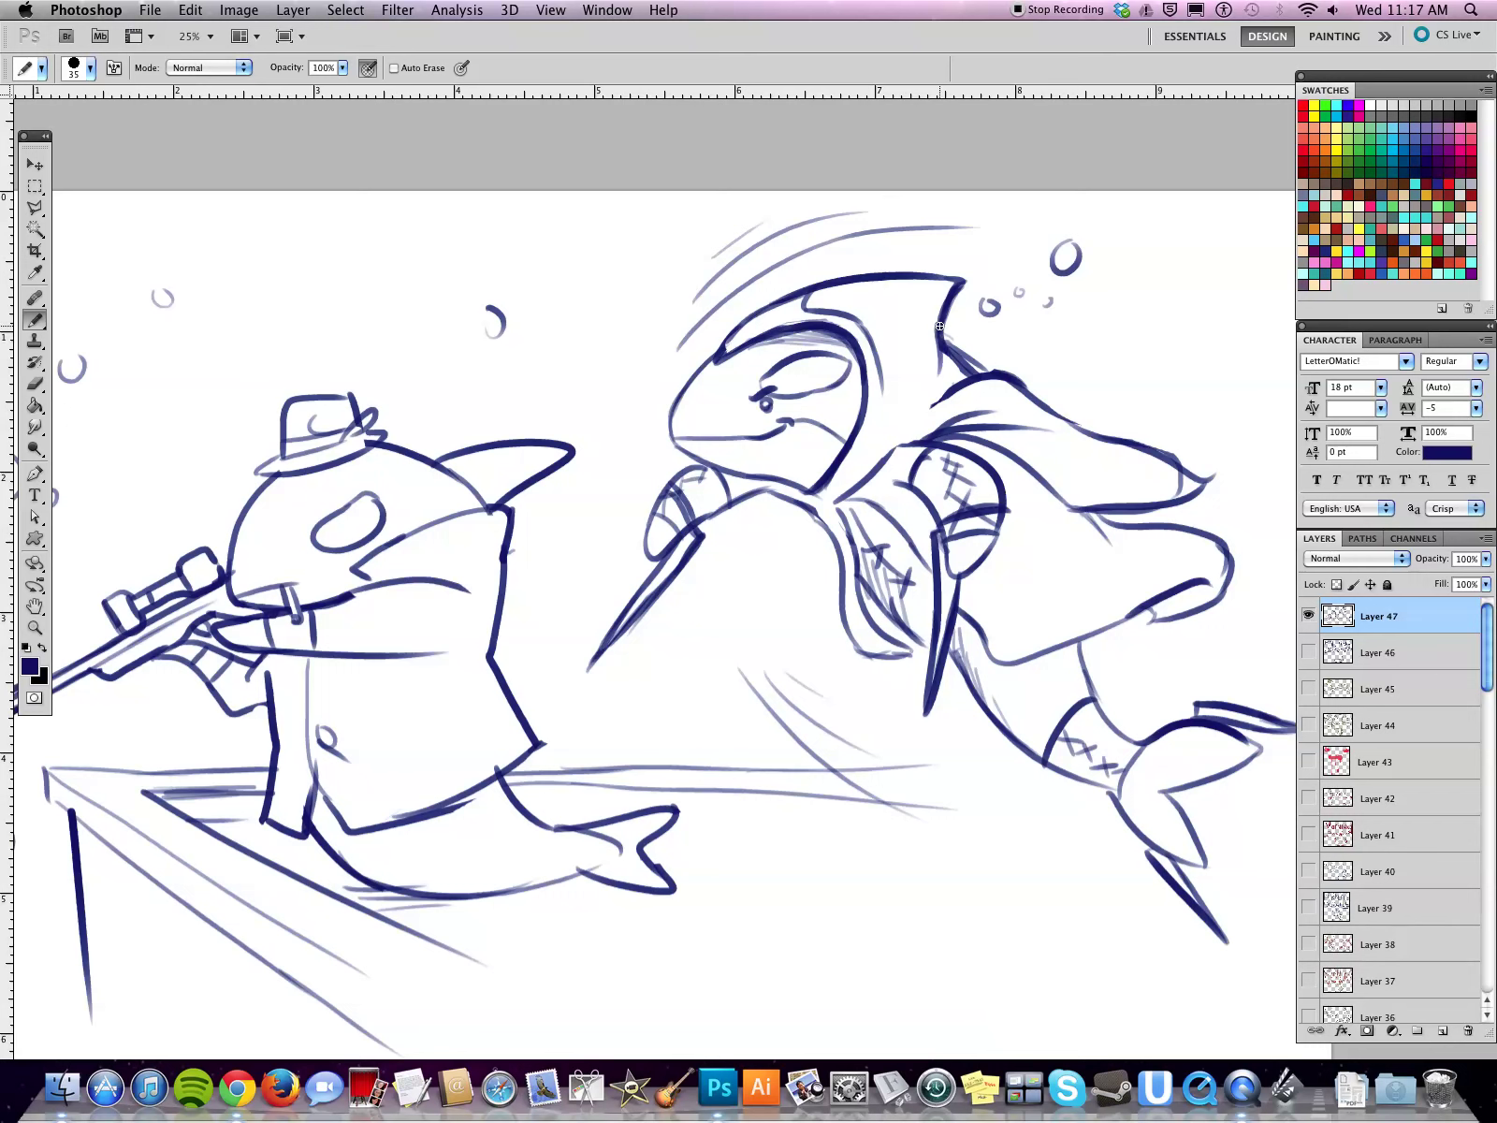
drag(938, 374, 941, 328)
Step: Select the hooded orca with its bubbles and motion lines using the Polygonal Lasso, shift it slightly closer to the sniper, and deselect
key(super+minus)
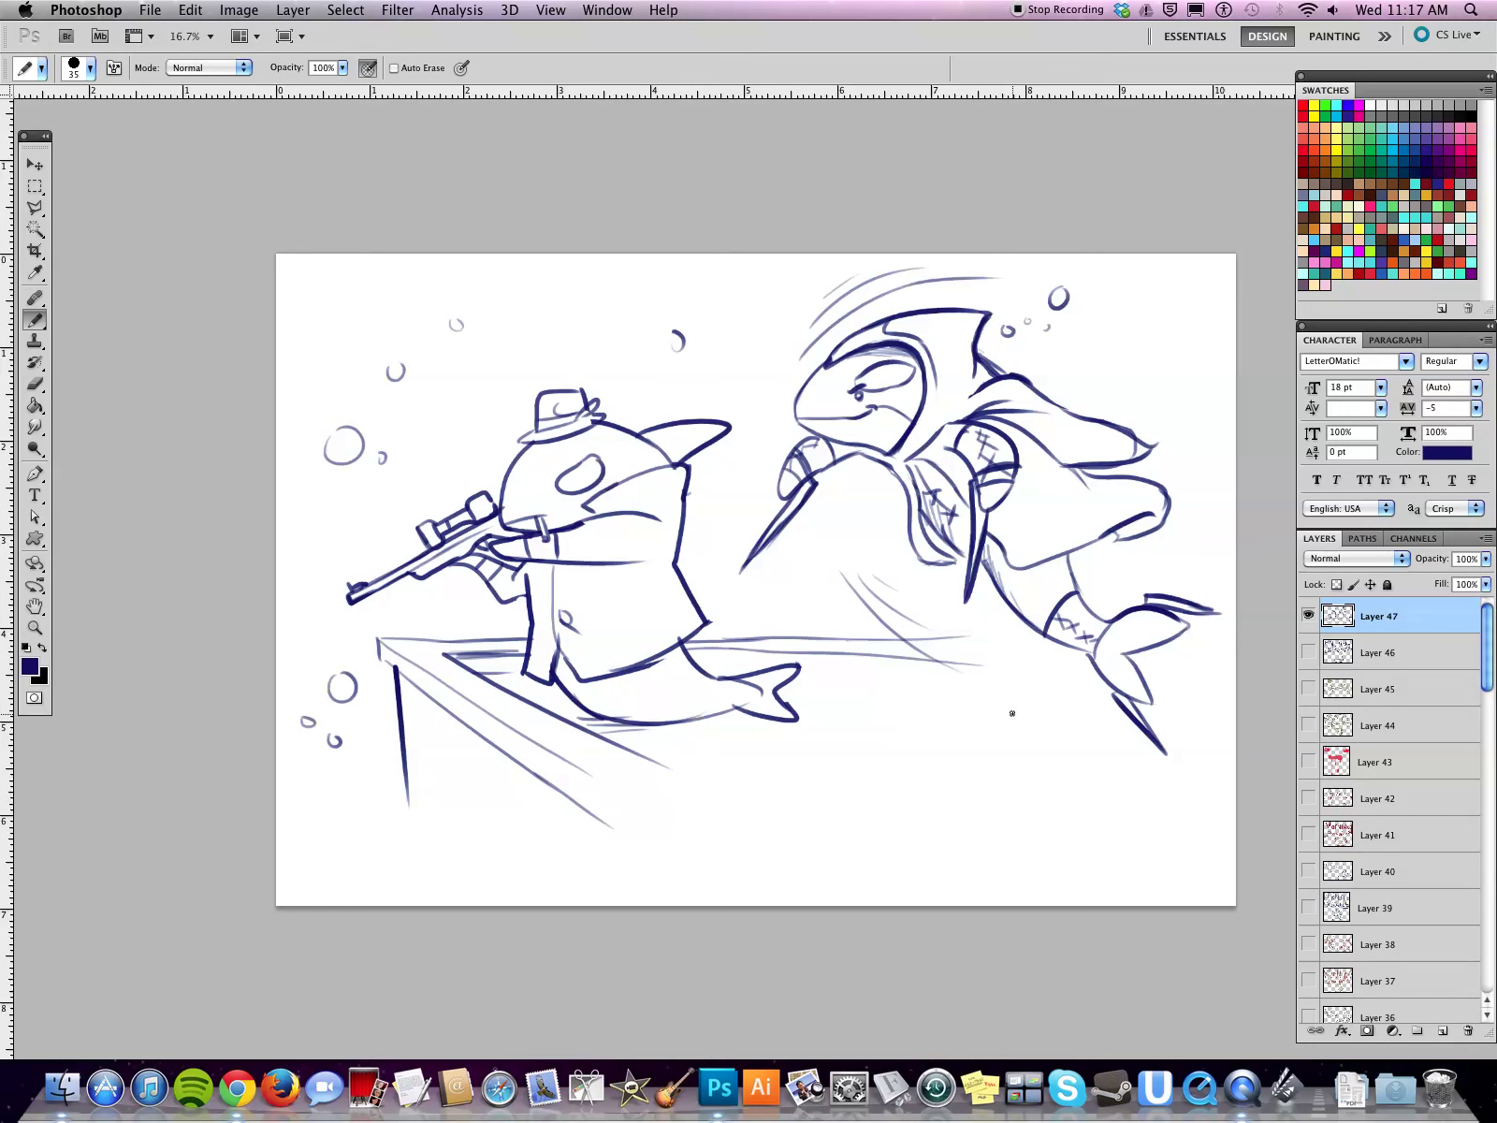
click(35, 208)
click(785, 302)
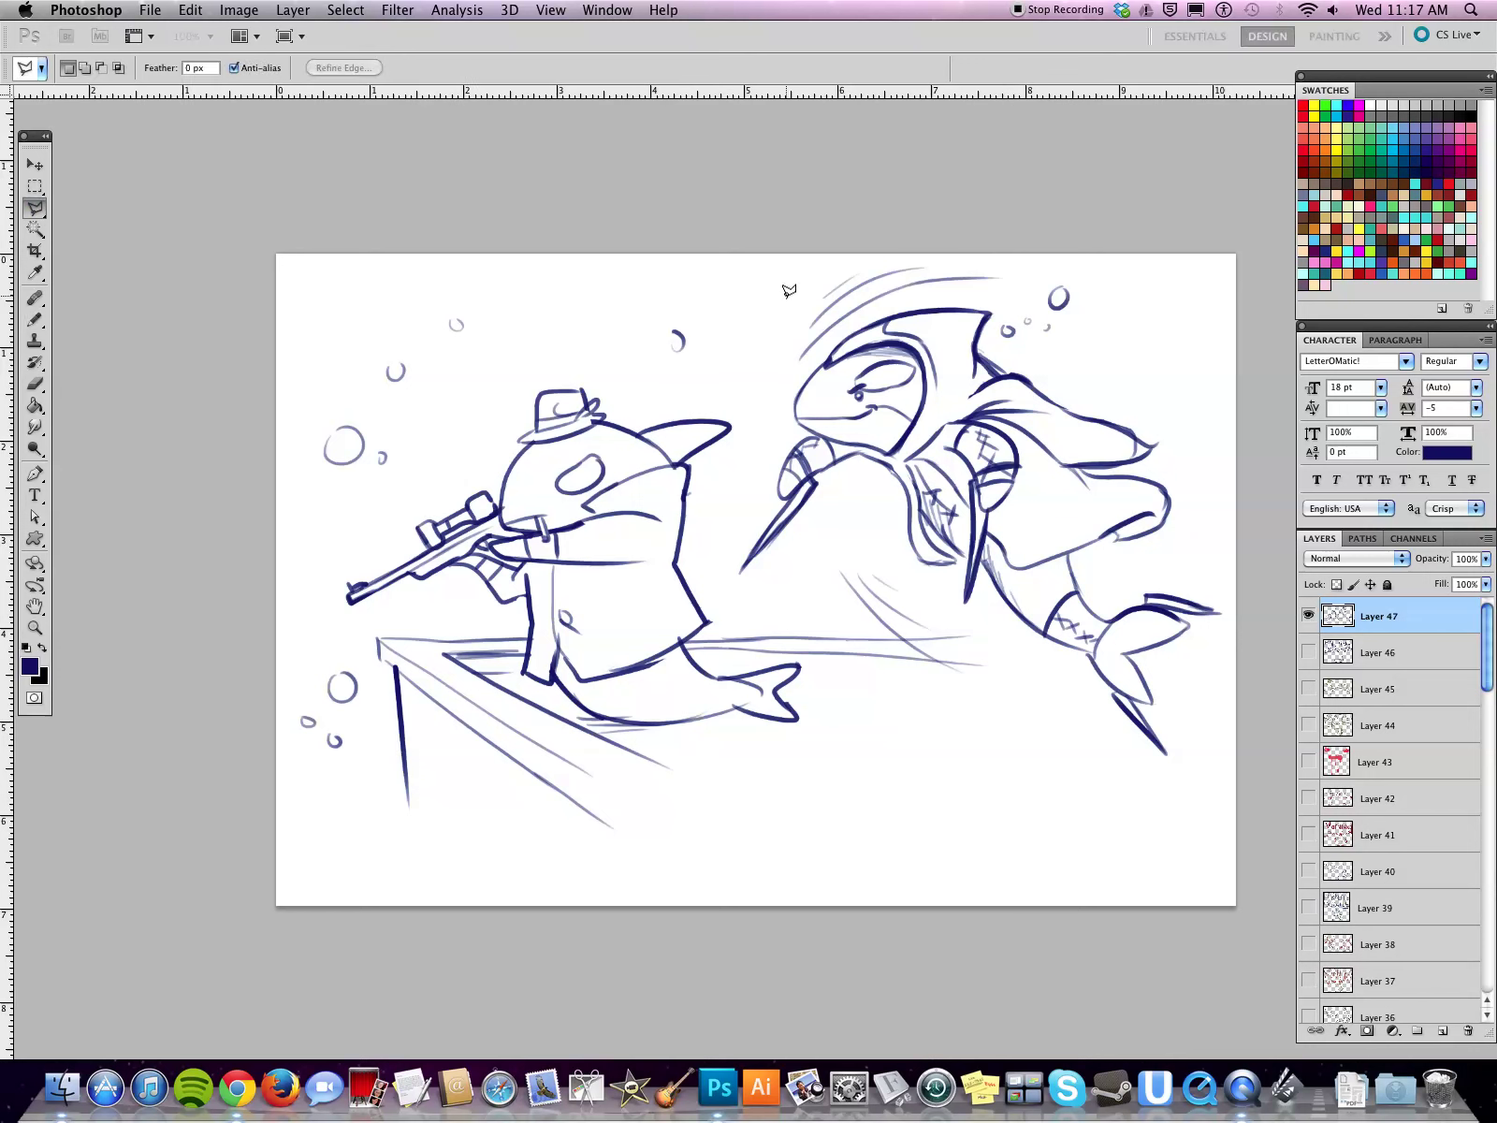
click(720, 569)
click(773, 575)
click(841, 603)
click(969, 704)
click(1156, 753)
click(1207, 754)
click(1239, 591)
click(1188, 346)
click(1138, 280)
click(1050, 242)
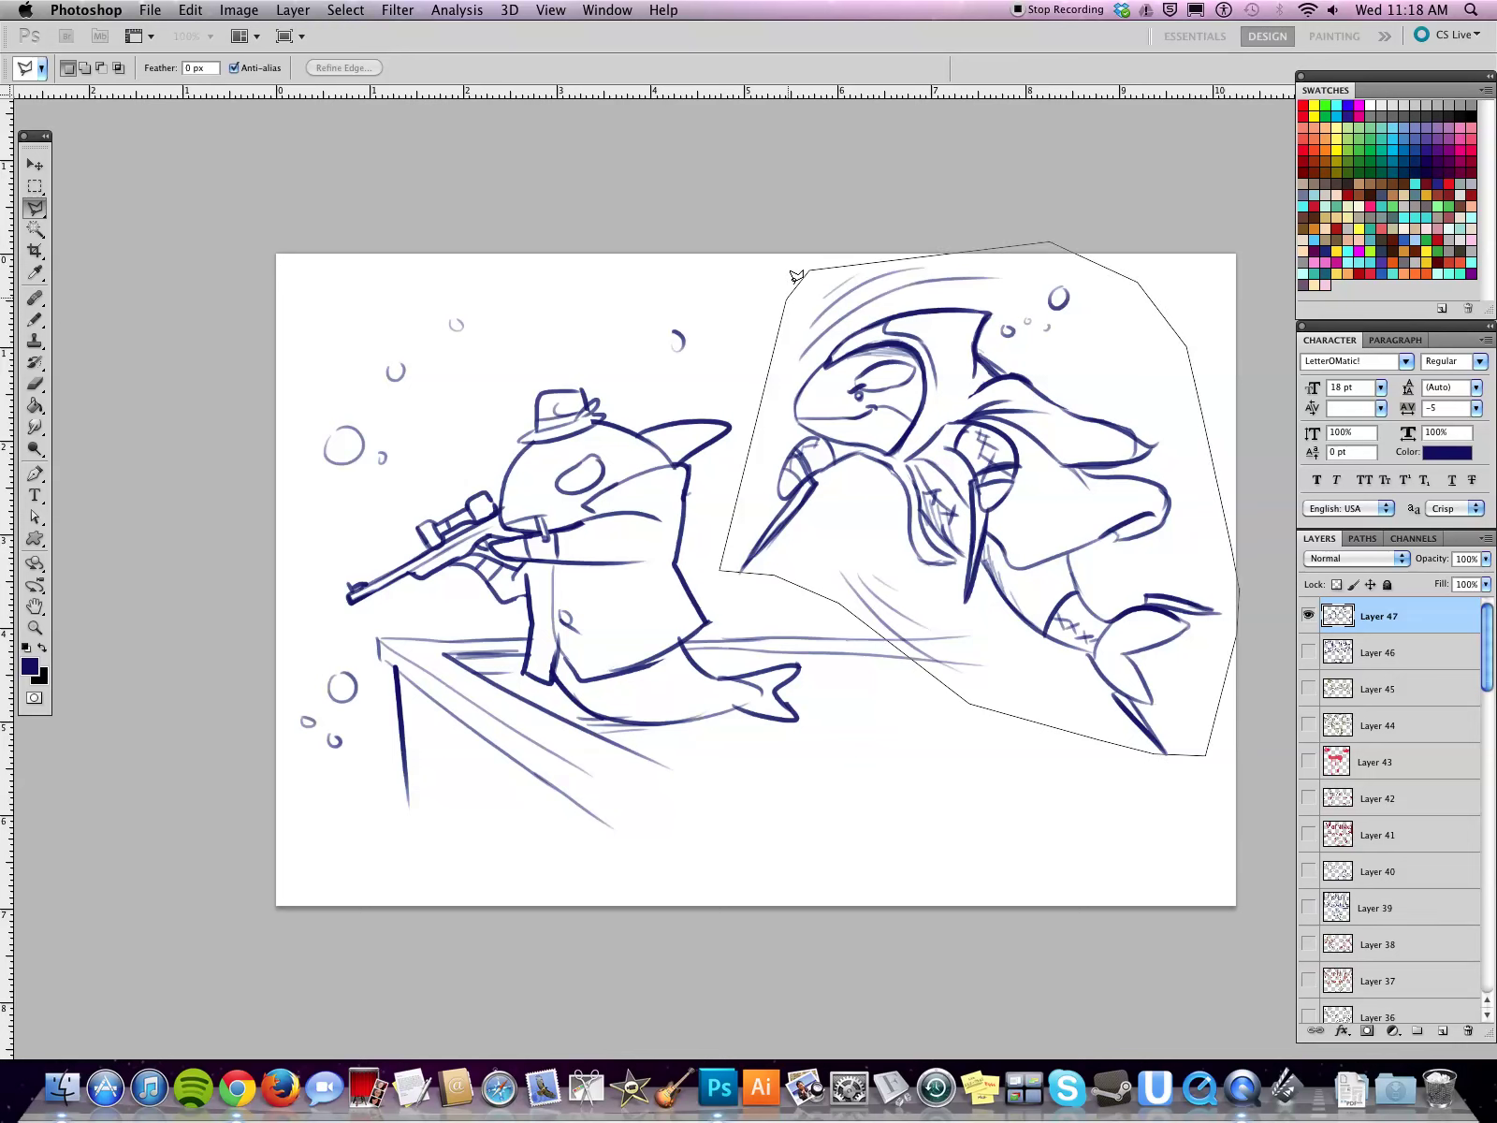
double_click(816, 270)
click(35, 165)
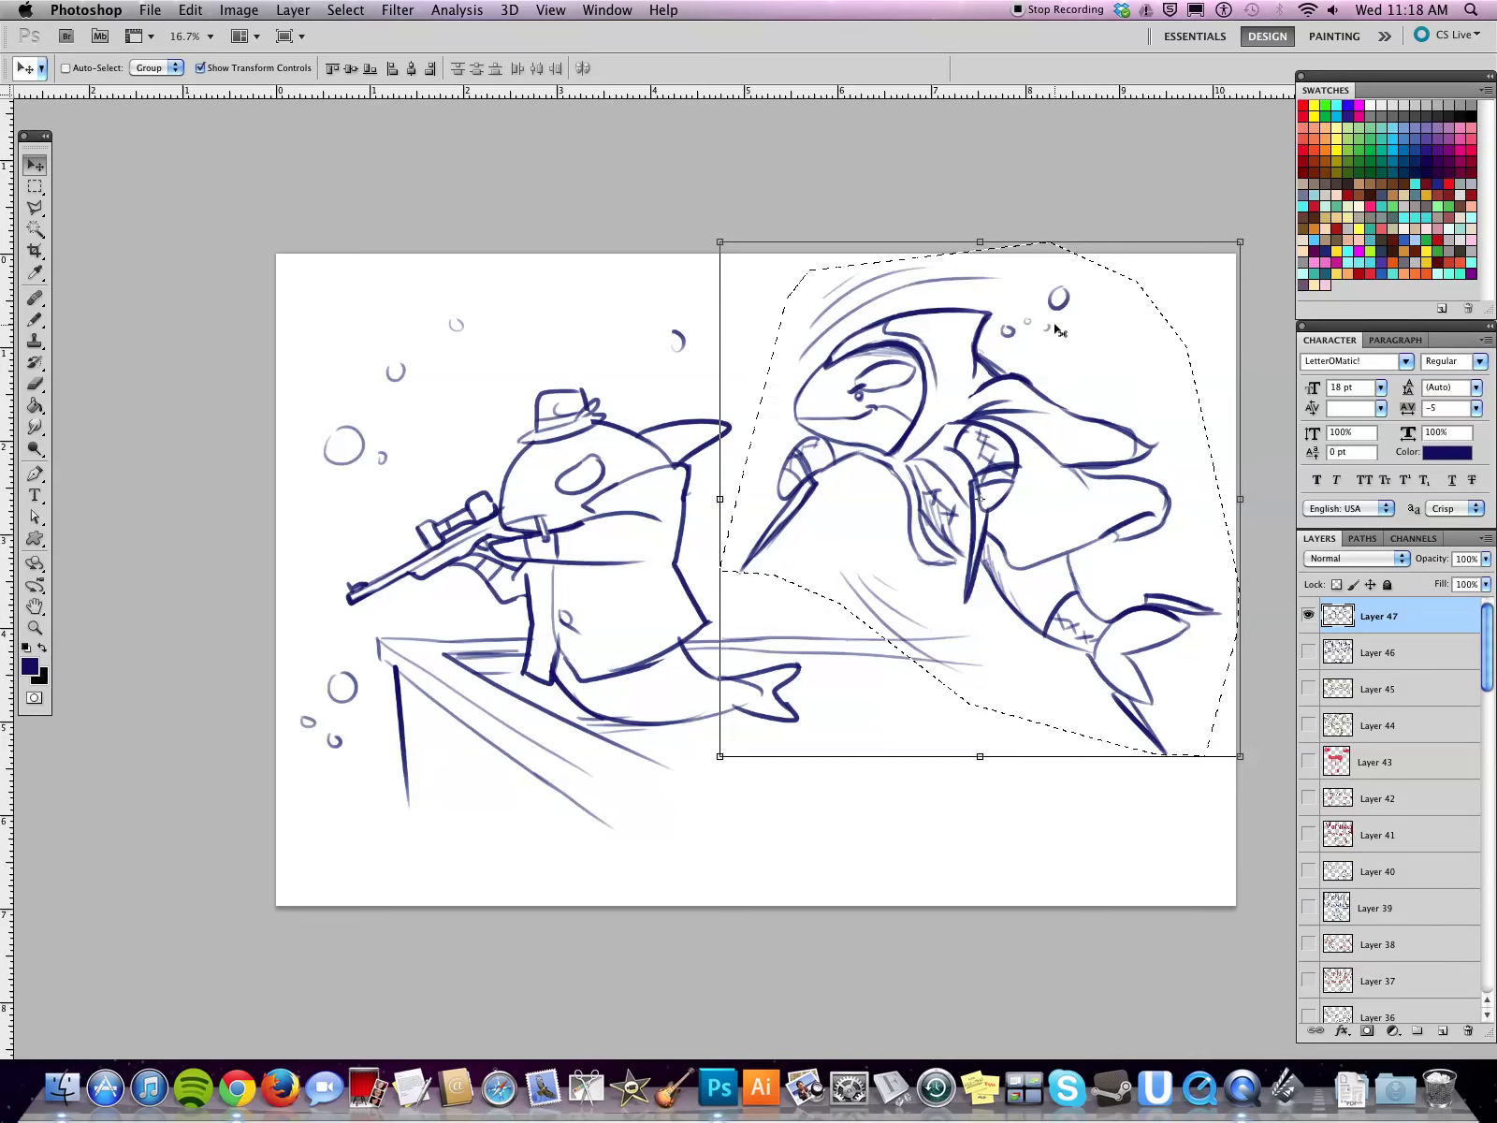
mouse_move(1030, 463)
mouse_down()
mouse_move(938, 377)
mouse_move(821, 489)
mouse_move(853, 431)
mouse_move(884, 412)
mouse_move(973, 402)
mouse_move(1006, 431)
mouse_move(999, 458)
mouse_move(997, 443)
mouse_up()
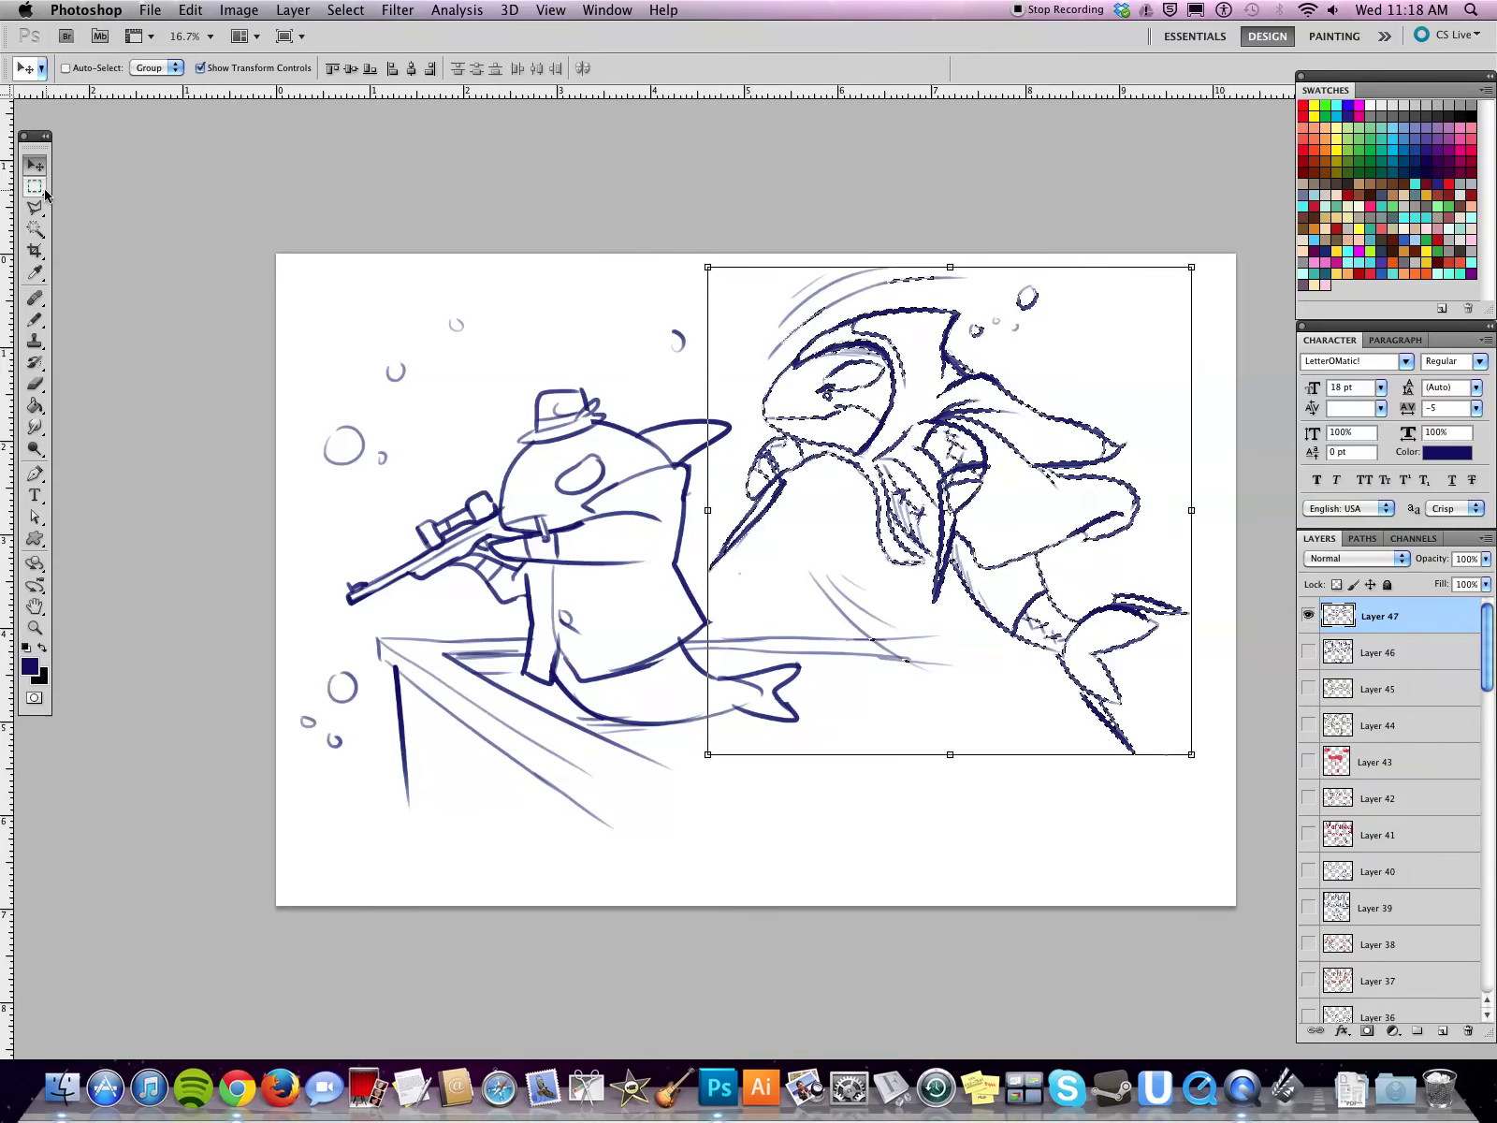
key(ctrl+d)
key(m)
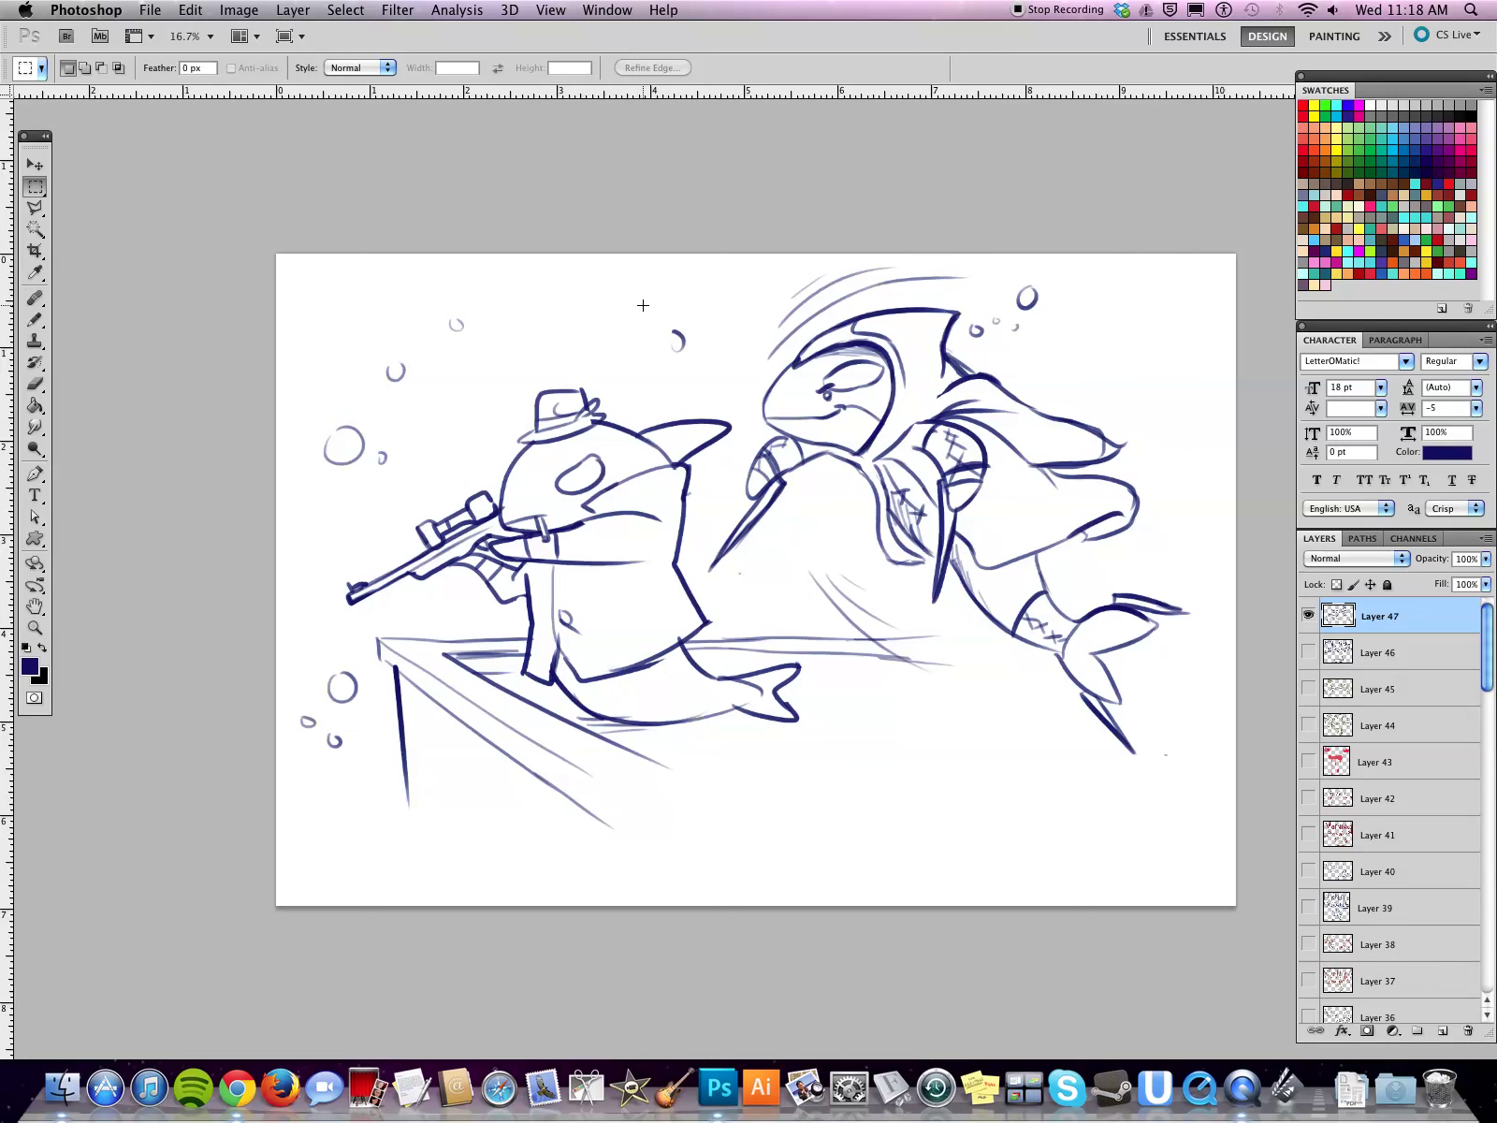